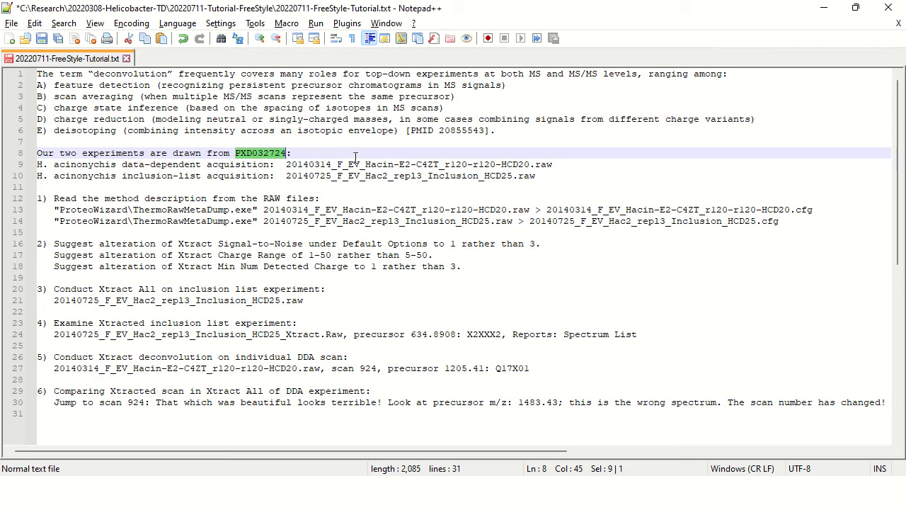
Review the two RAW file names and the method-description instructions in the 20220711-FreeStyle-Tutorial.txt notes.
{"action": "double_click", "coordinate": [358, 165]}
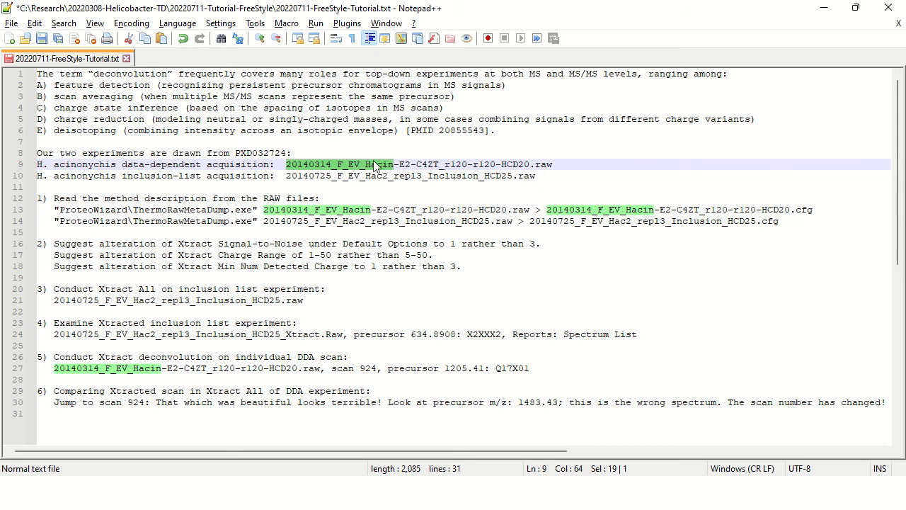
{"action": "left_click", "coordinate": [407, 163]}
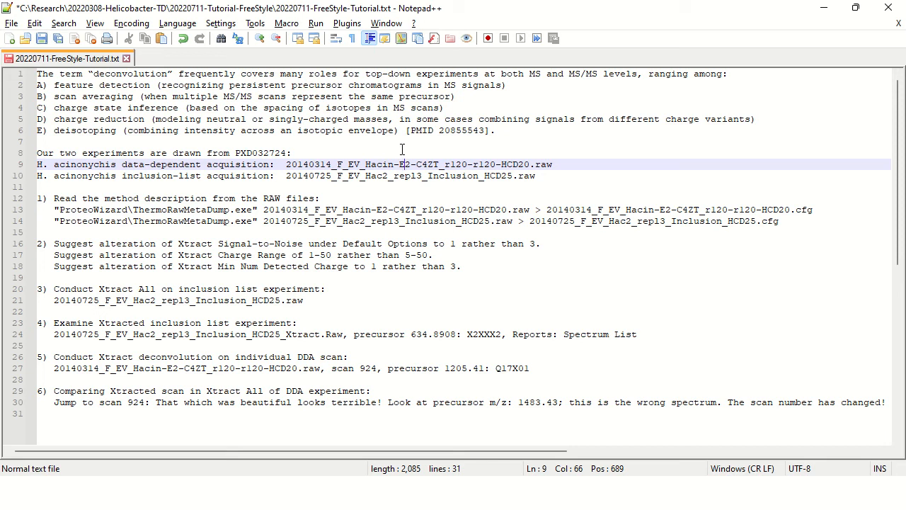
{"action": "key", "text": "Down"}
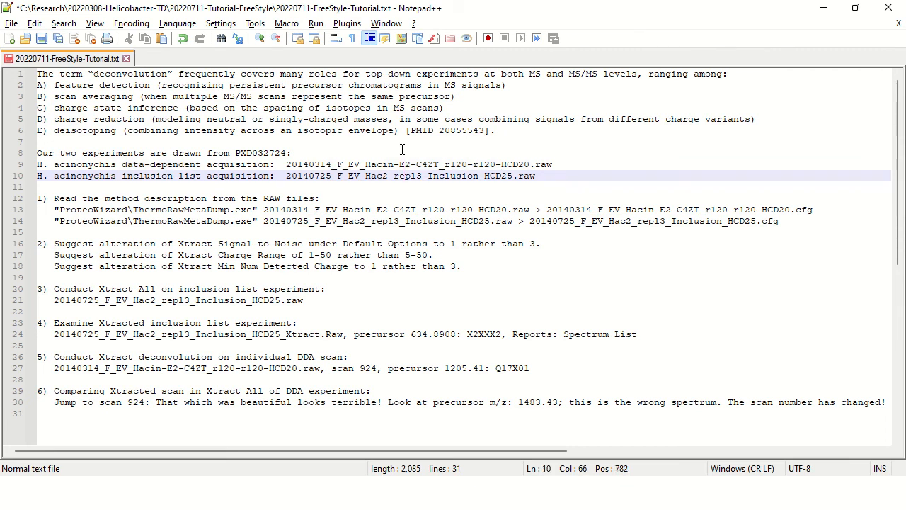
{"action": "key", "text": "ctrl+Left"}
{"action": "key", "text": "Down"}
{"action": "key", "text": "Down"}
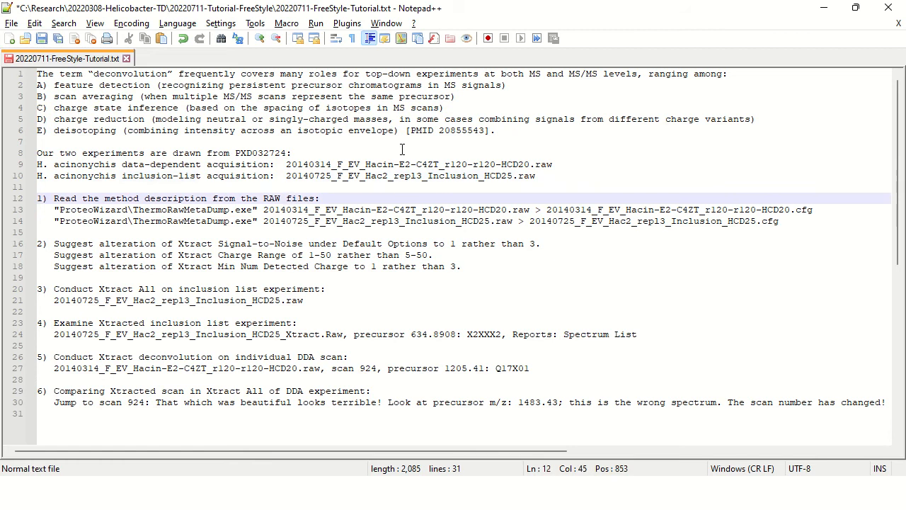
{"action": "key", "text": "End"}
Switch to Command Prompt and run ThermoRawMetaDump.exe without arguments from the ProteoWizard 3.0.22173.4a1045d folder in Program Files.
{"action": "key", "text": "alt+Tab"}
{"action": "key", "text": "alt+Tab"}
{"action": "key", "text": "alt+Tab"}
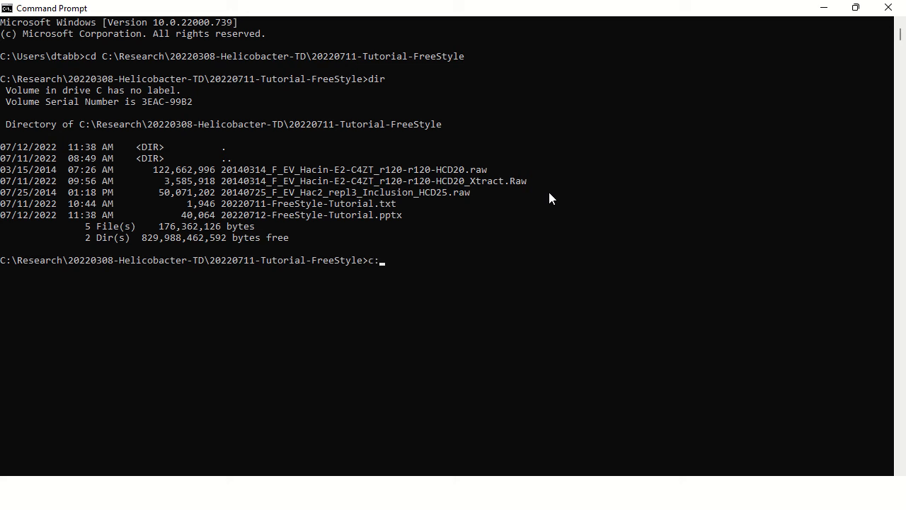
{"action": "type", "text": "\\pr"}
{"action": "key", "text": "Tab"}
{"action": "key", "text": "BackSpace"}
{"action": "type", "text": "\\pro"}
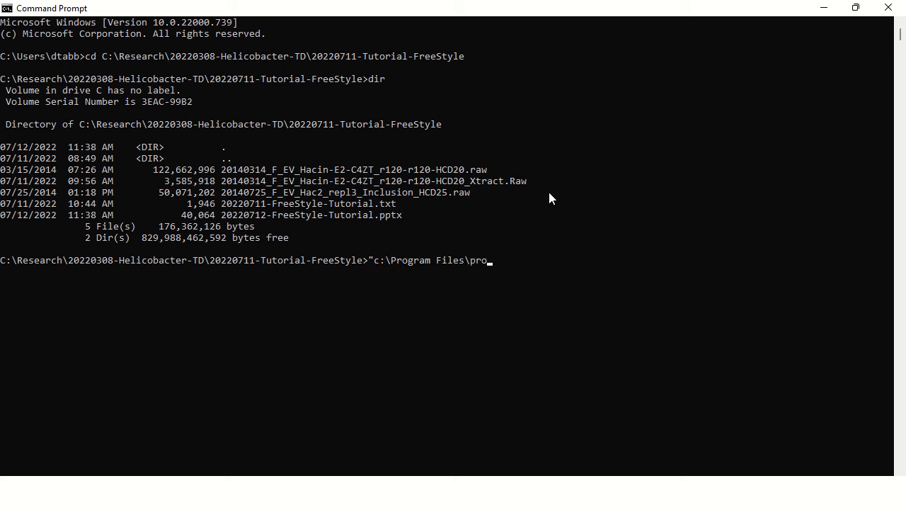
{"action": "key", "text": "Tab"}
{"action": "key", "text": "BackSpace"}
{"action": "type", "text": "\\pro"}
{"action": "key", "text": "Tab"}
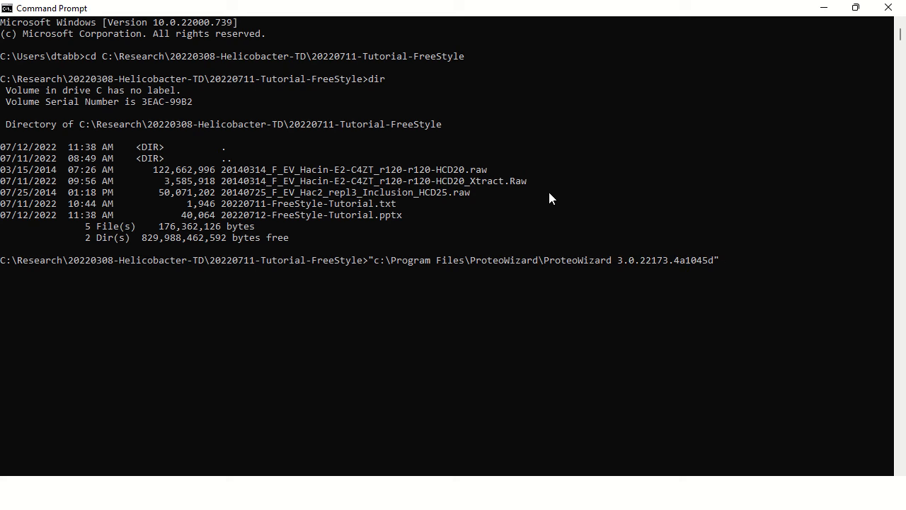
{"action": "type", "text": "\\thermoraw"}
{"action": "key", "text": "Tab"}
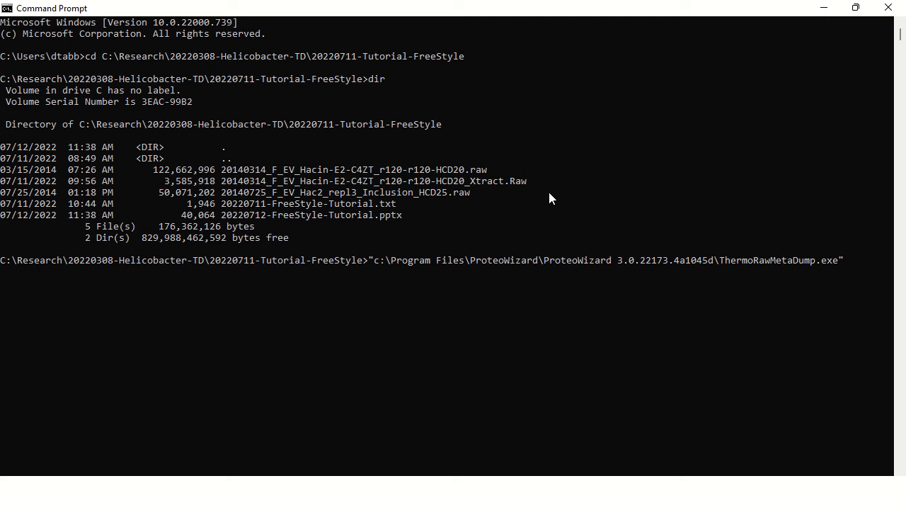
{"action": "key", "text": "Return"}
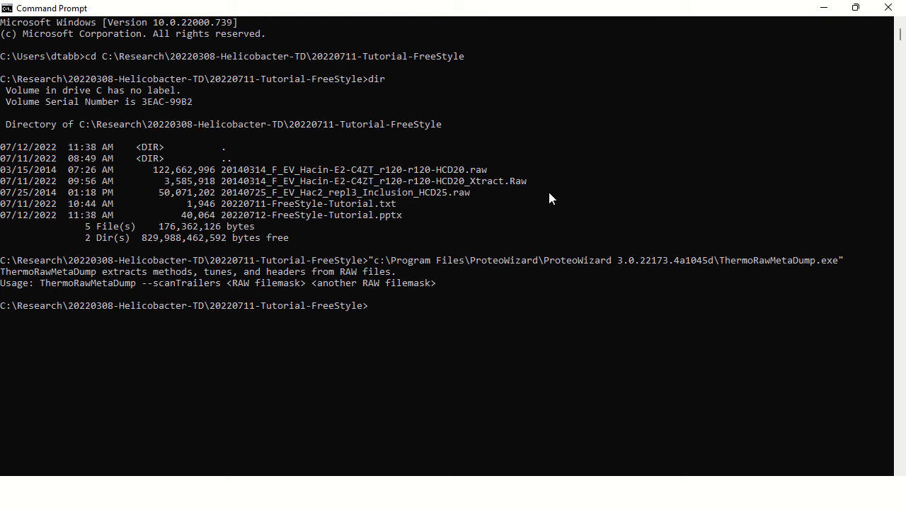
Run ThermoRawMetaDump.exe on 20140314_F_EV_Hacin-E2-C4ZT_r120-r120-HCD20.raw, redirecting the output to a .cfg file of the same name.
{"action": "key", "text": "Up"}
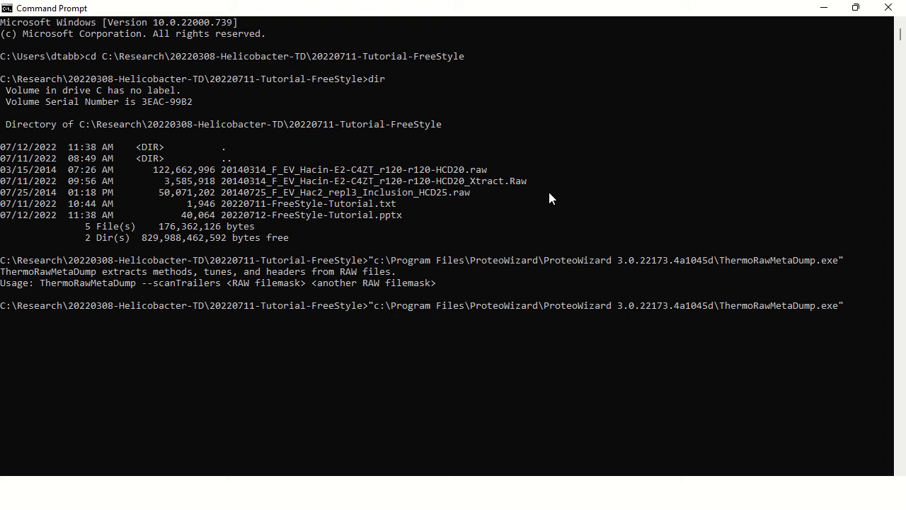
{"action": "double_click", "coordinate": [398, 173]}
{"action": "right_click", "coordinate": [401, 177]}
{"action": "right_click", "coordinate": [399, 175]}
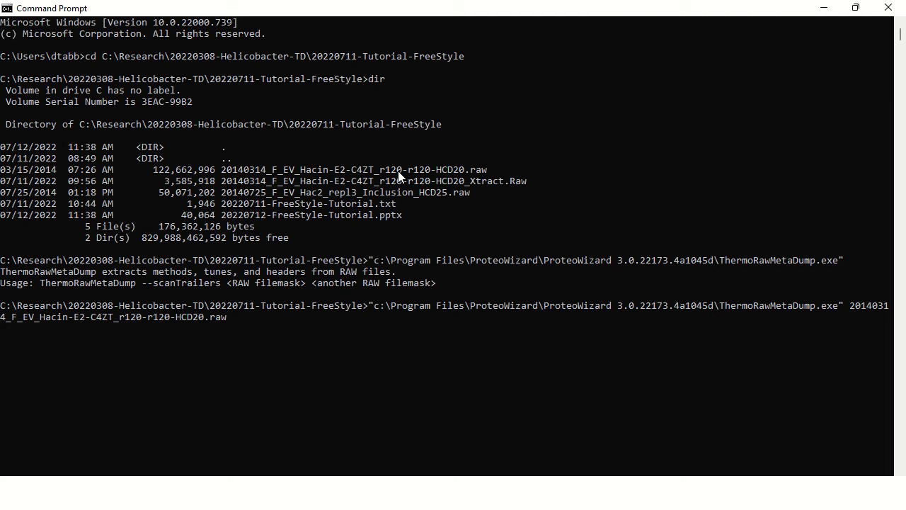
{"action": "type", "text": ">"}
{"action": "type", "text": "20140314_F_EV_Hacin-E2-C4ZT_r120-r120-HCD20.raw"}
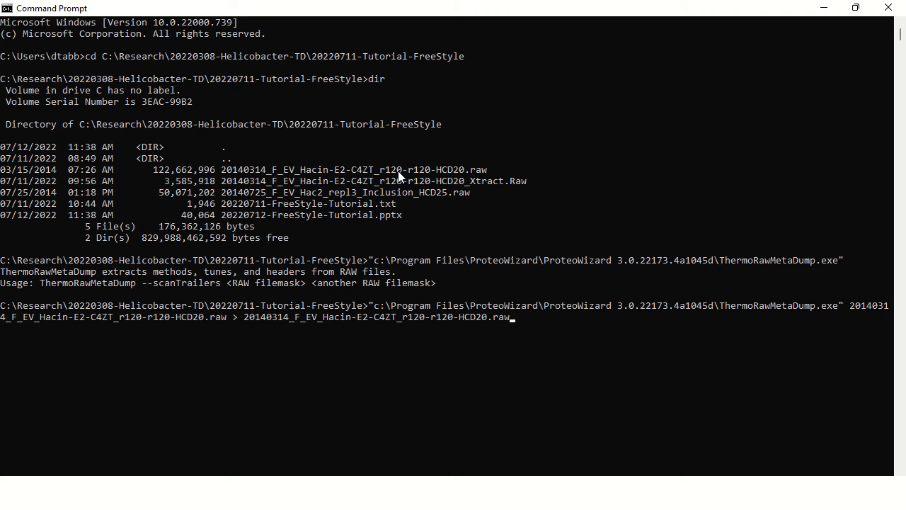
{"action": "key", "text": "BackSpace"}
{"action": "key", "text": "BackSpace"}
{"action": "key", "text": "BackSpace"}
{"action": "type", "text": "cfg"}
{"action": "key", "text": "Return"}
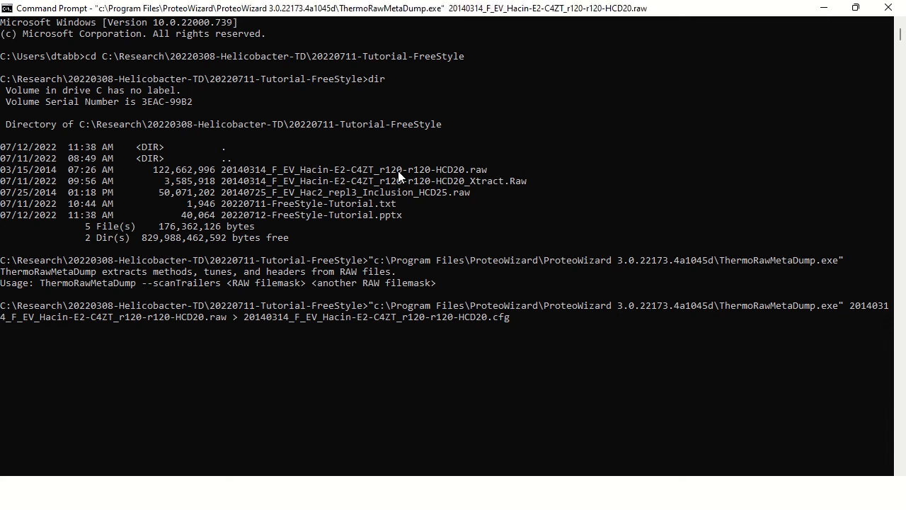
Recall the previous ThermoRawMetaDump command and strip off its input file, redirection and output file.
{"action": "key", "text": "Up"}
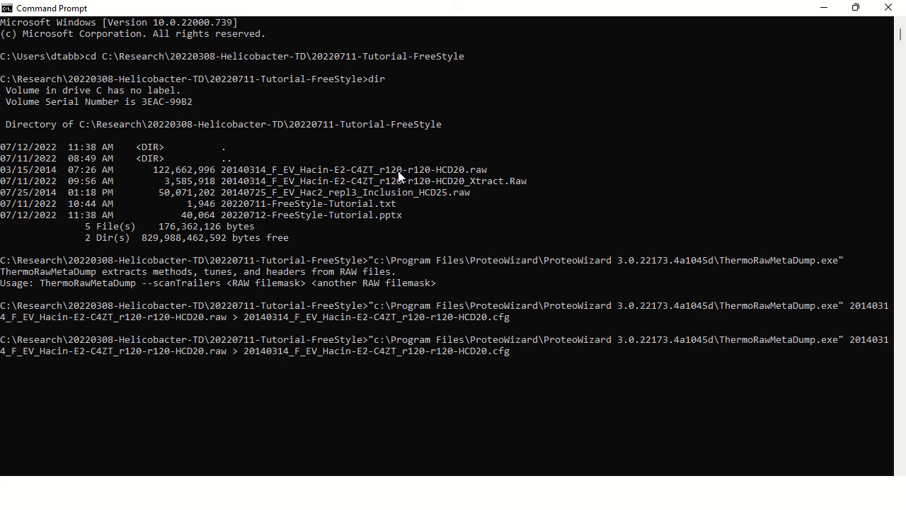
{"action": "key", "text": "BackSpace"}
{"action": "key", "text": "BackSpace"}
{"action": "key", "text": "BackSpace"}
{"action": "key", "text": "BackSpace"}
{"action": "key", "text": "BackSpace"}
{"action": "key", "text": "BackSpace"}
{"action": "key", "text": "BackSpace"}
{"action": "key", "text": "BackSpace"}
{"action": "key", "text": "BackSpace"}
{"action": "key", "text": "BackSpace"}
{"action": "key", "text": "BackSpace"}
{"action": "key", "text": "BackSpace"}
{"action": "key", "text": "BackSpace"}
{"action": "key", "text": "BackSpace"}
{"action": "key", "text": "BackSpace"}
{"action": "key", "text": "BackSpace"}
{"action": "key", "text": "BackSpace"}
{"action": "key", "text": "BackSpace"}
{"action": "key", "text": "BackSpace"}
{"action": "key", "text": "BackSpace"}
{"action": "key", "text": "BackSpace"}
{"action": "key", "text": "BackSpace"}
{"action": "key", "text": "BackSpace"}
{"action": "key", "text": "BackSpace"}
{"action": "key", "text": "BackSpace"}
{"action": "key", "text": "BackSpace"}
{"action": "key", "text": "BackSpace"}
{"action": "key", "text": "BackSpace"}
{"action": "key", "text": "BackSpace"}
{"action": "key", "text": "BackSpace"}
{"action": "key", "text": "BackSpace"}
{"action": "key", "text": "BackSpace"}
{"action": "key", "text": "BackSpace"}
{"action": "key", "text": "BackSpace"}
{"action": "key", "text": "BackSpace"}
{"action": "key", "text": "BackSpace"}
{"action": "key", "text": "BackSpace"}
{"action": "key", "text": "BackSpace"}
{"action": "key", "text": "BackSpace"}
{"action": "key", "text": "BackSpace"}
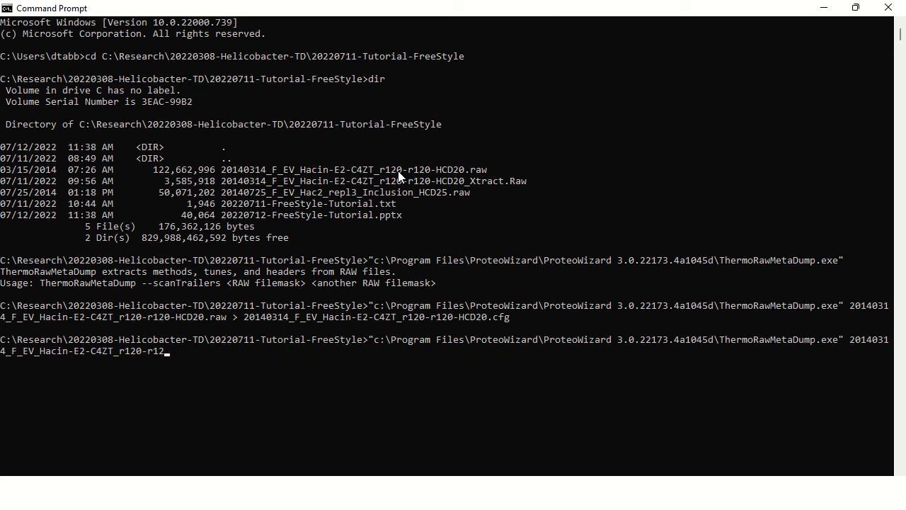
{"action": "key", "text": "BackSpace"}
{"action": "key", "text": "BackSpace"}
{"action": "key", "text": "BackSpace"}
{"action": "key", "text": "BackSpace"}
{"action": "key", "text": "BackSpace"}
{"action": "key", "text": "BackSpace"}
{"action": "key", "text": "BackSpace"}
{"action": "key", "text": "BackSpace"}
{"action": "key", "text": "BackSpace"}
{"action": "key", "text": "BackSpace"}
{"action": "key", "text": "BackSpace"}
{"action": "key", "text": "BackSpace"}
{"action": "key", "text": "BackSpace"}
{"action": "key", "text": "BackSpace"}
{"action": "key", "text": "BackSpace"}
{"action": "key", "text": "BackSpace"}
{"action": "key", "text": "BackSpace"}
{"action": "key", "text": "BackSpace"}
{"action": "key", "text": "BackSpace"}
{"action": "key", "text": "BackSpace"}
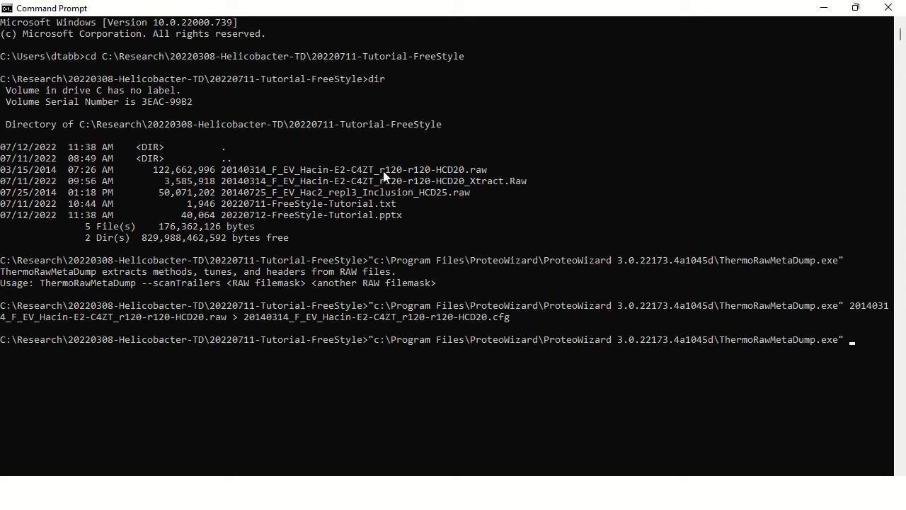
Complete the command with 20140725_F_EV_Hac2_repl3_Inclusion_HCD25.raw, redirect its output to a .cfg file of the same name, and run it.
{"action": "double_click", "coordinate": [379, 194]}
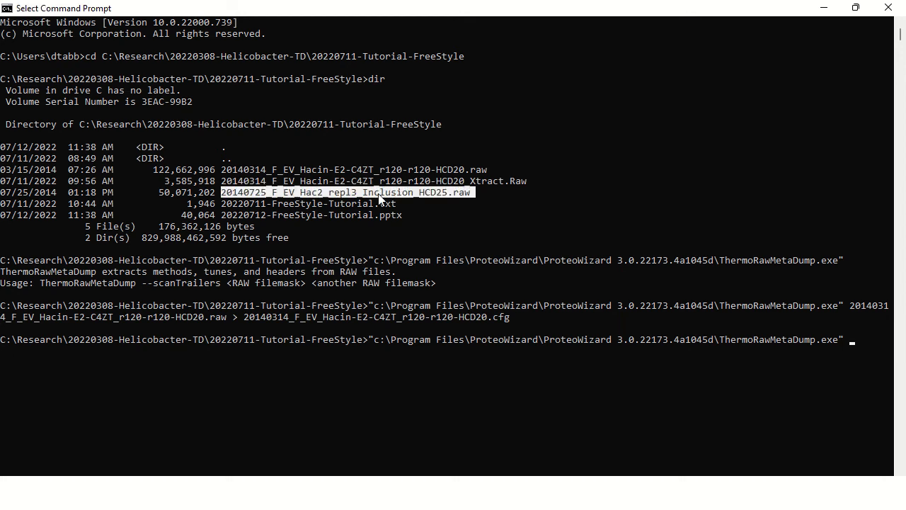
{"action": "right_click", "coordinate": [379, 199]}
{"action": "right_click", "coordinate": [379, 199]}
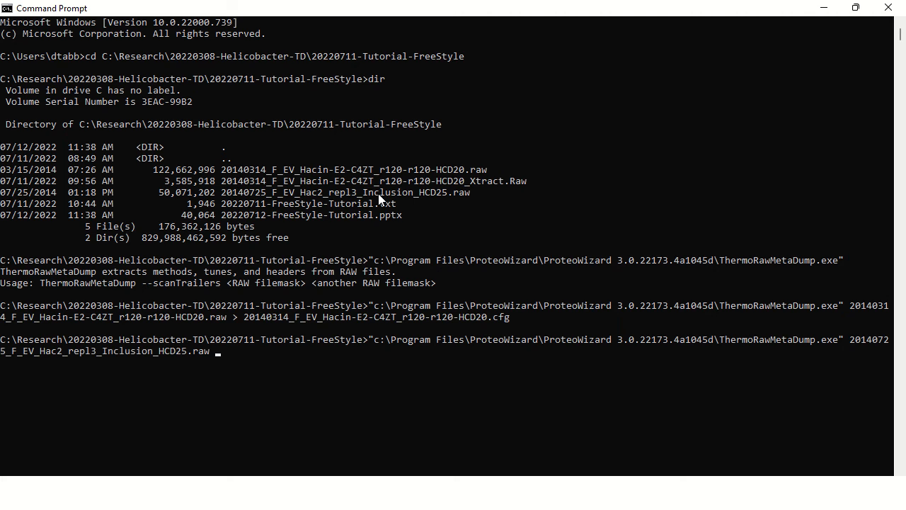
{"action": "type", "text": ">"}
{"action": "right_click", "coordinate": [379, 199]}
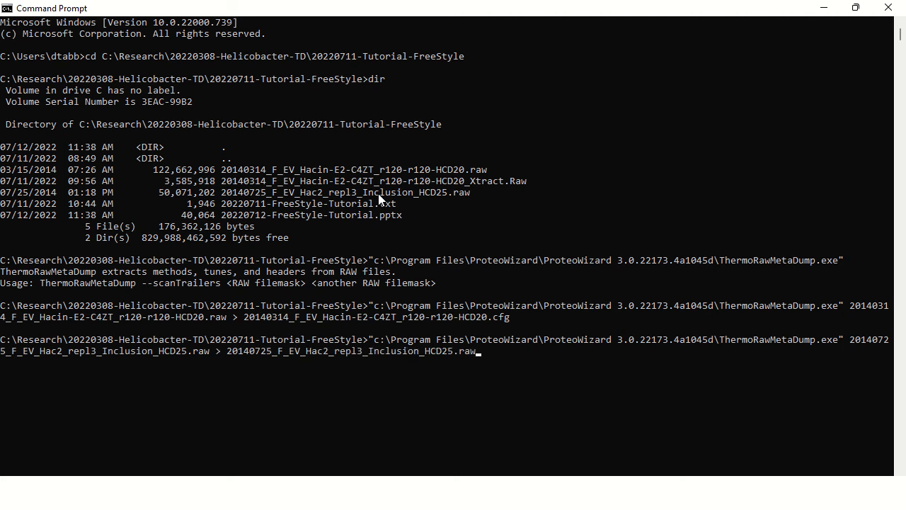
{"action": "key", "text": "BackSpace"}
{"action": "key", "text": "BackSpace"}
{"action": "key", "text": "BackSpace"}
{"action": "type", "text": "cfg"}
{"action": "key", "text": "Return"}
List the folder's contents with dir and highlight the two .cfg files.
{"action": "type", "text": "dir"}
{"action": "key", "text": "Return"}
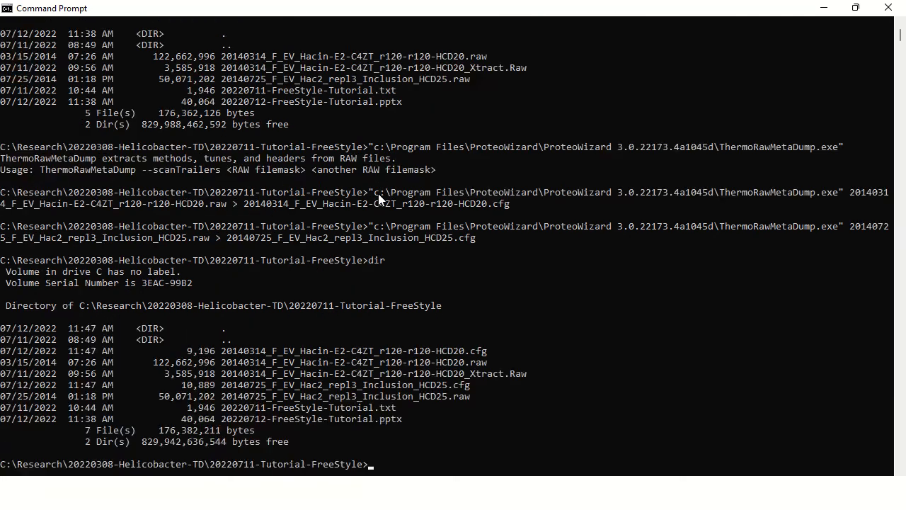
{"action": "double_click", "coordinate": [453, 354]}
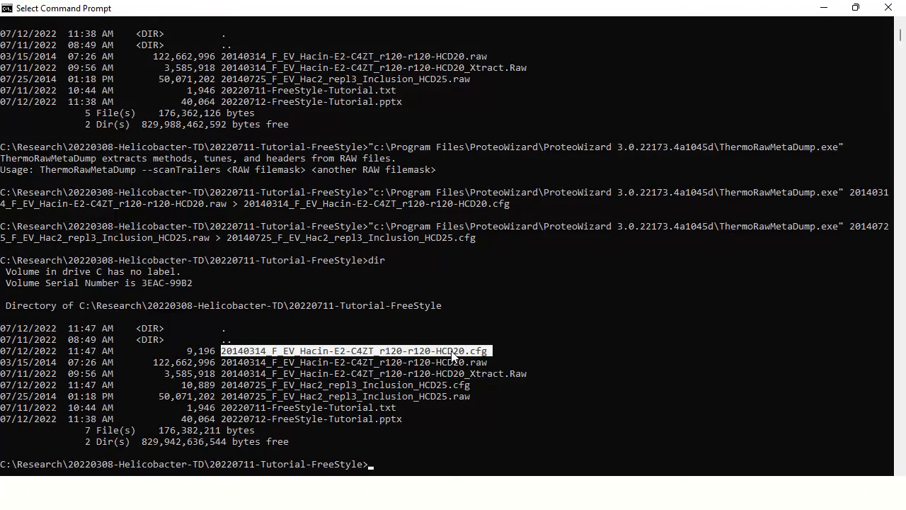
{"action": "double_click", "coordinate": [426, 386]}
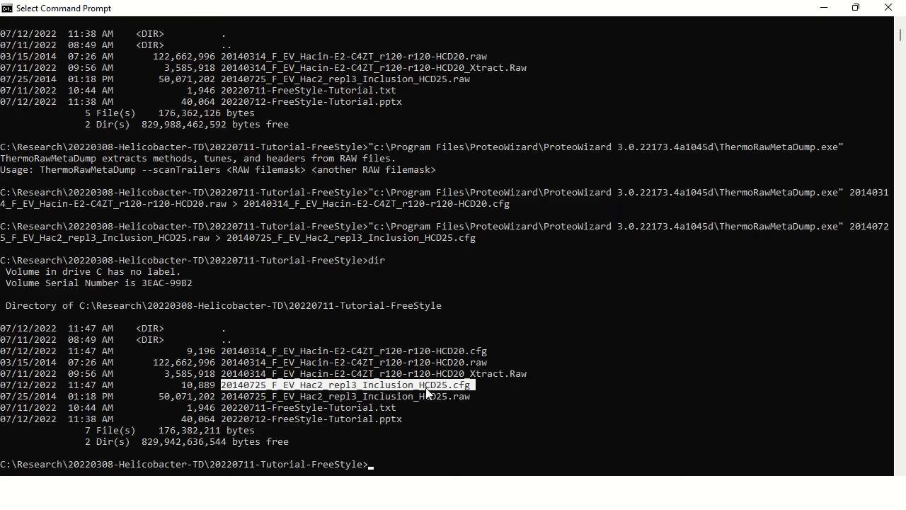
Switch to File Explorer and open 20140314_F_EV_Hacin-E2-C4ZT_r120-r120-HCD20.cfg in Notepad++.
{"action": "key", "text": "alt+Tab"}
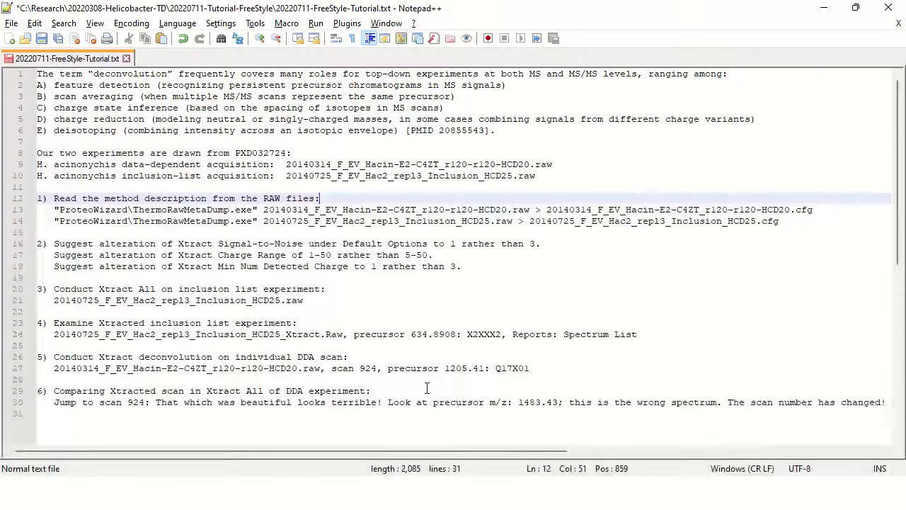
{"action": "key", "text": "alt+Tab"}
{"action": "key", "text": "alt+Tab"}
{"action": "key", "text": "alt+Tab"}
{"action": "key", "text": "alt+Tab"}
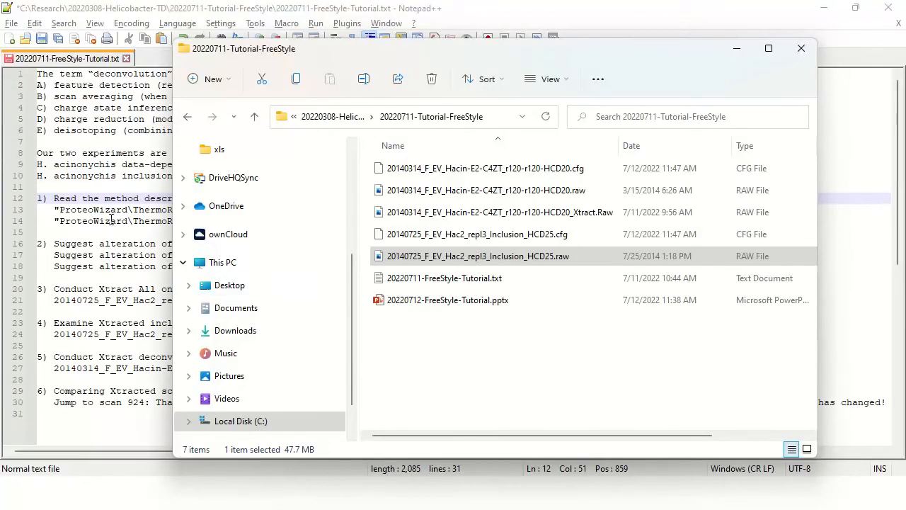
{"action": "left_click", "coordinate": [467, 174]}
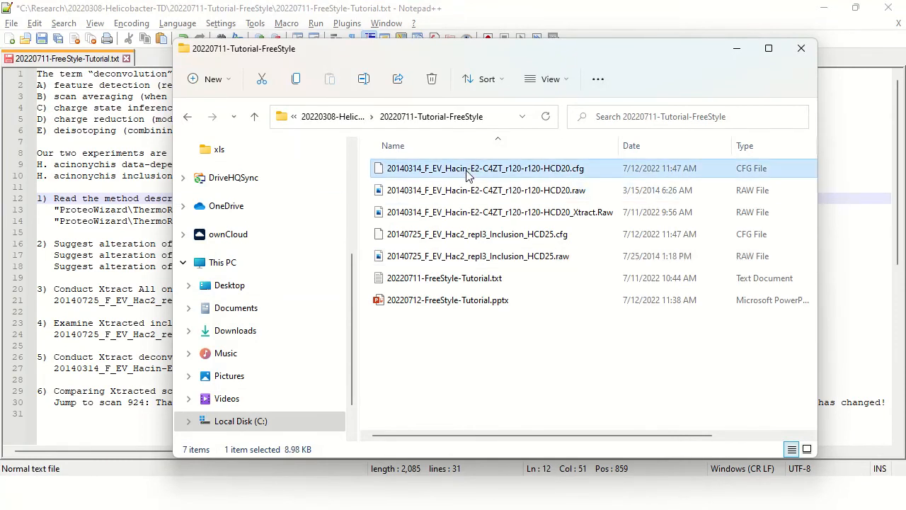
{"action": "left_click_drag", "start_coordinate": [468, 173], "coordinate": [95, 132]}
Open 20140725_F_EV_Hac2_repl3_Inclusion_HCD25.cfg from the folder in Notepad++ as well.
{"action": "key", "text": "alt+Tab"}
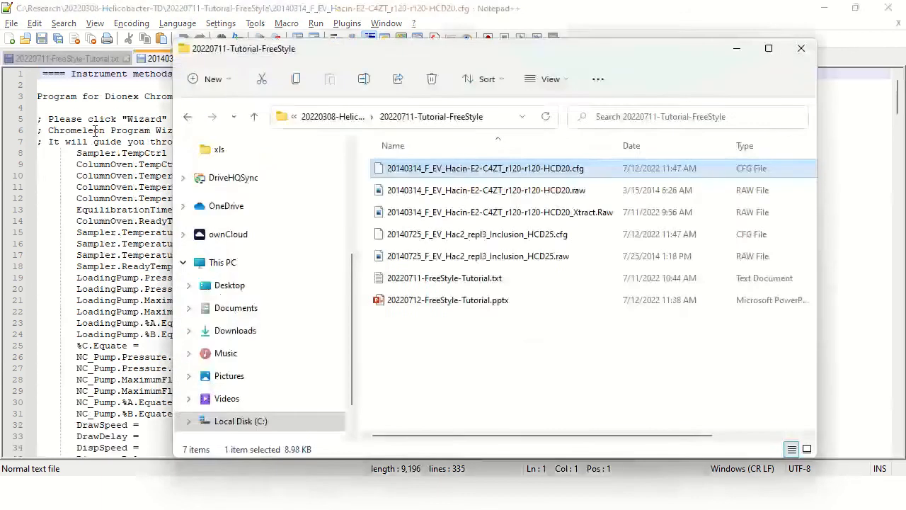
{"action": "left_click", "coordinate": [479, 237]}
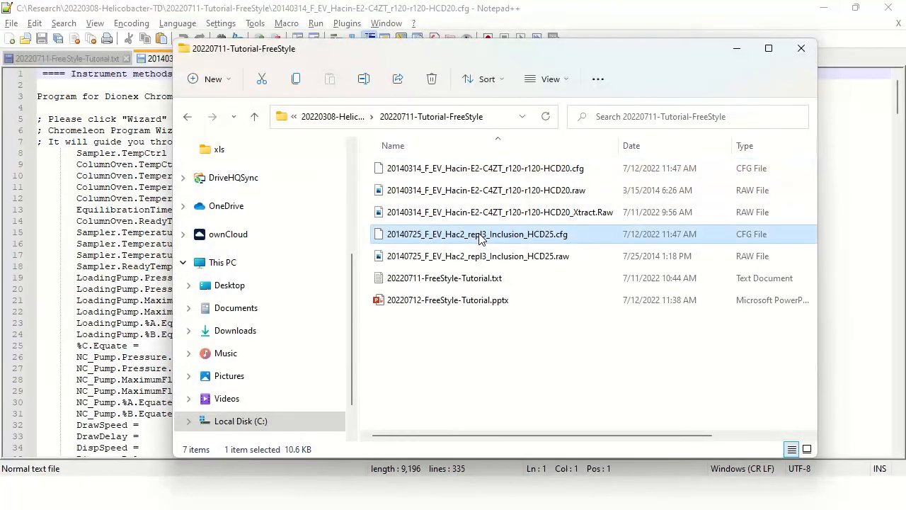
{"action": "left_click_drag", "start_coordinate": [111, 155], "coordinate": [111, 174]}
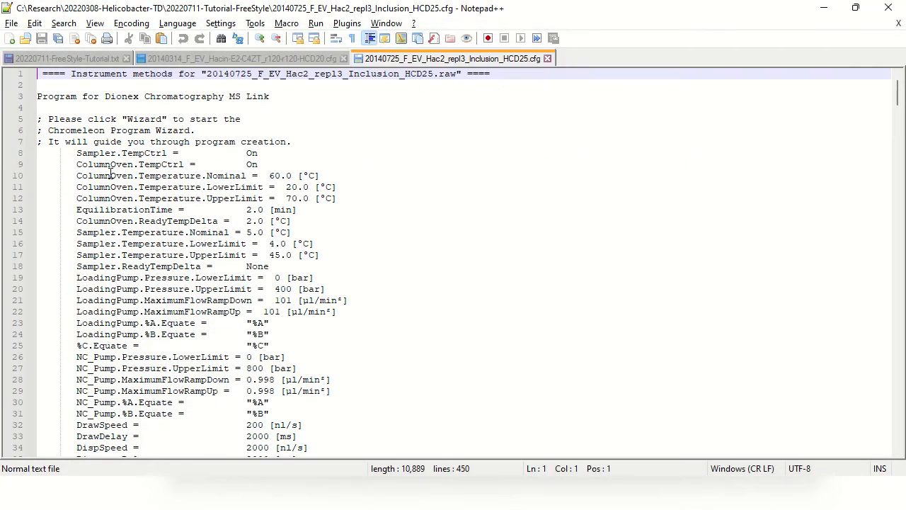
Examine the chromatography settings and the NC_Pump gradient in 20140314_F_EV_Hacin-E2-C4ZT_r120-r120-HCD20.cfg.
{"action": "left_click", "coordinate": [227, 58]}
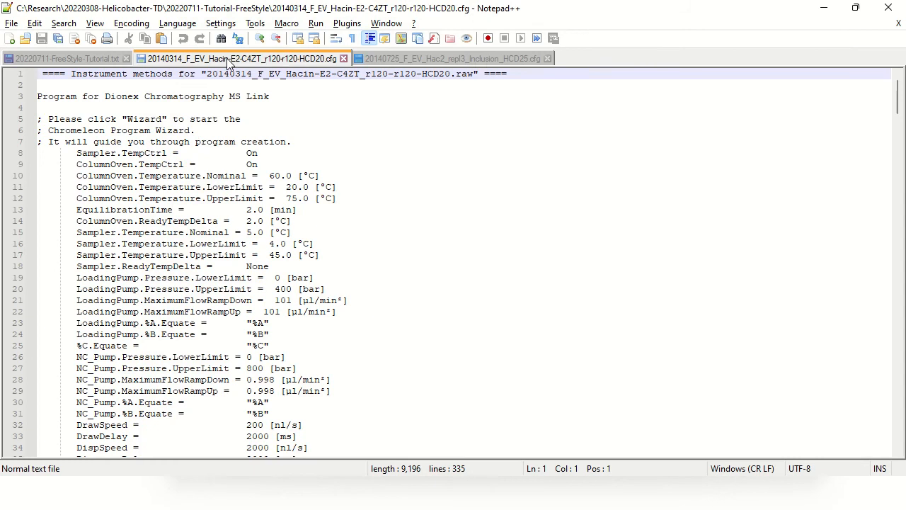
{"action": "left_click", "coordinate": [380, 142]}
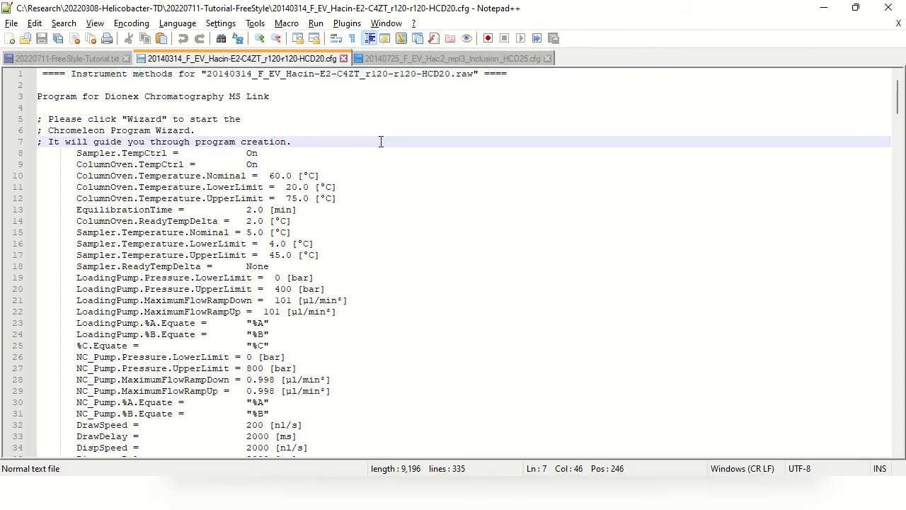
{"action": "key", "text": "Home"}
{"action": "key", "text": "Page_Down"}
{"action": "key", "text": "Page_Down"}
{"action": "key", "text": "Page_Down"}
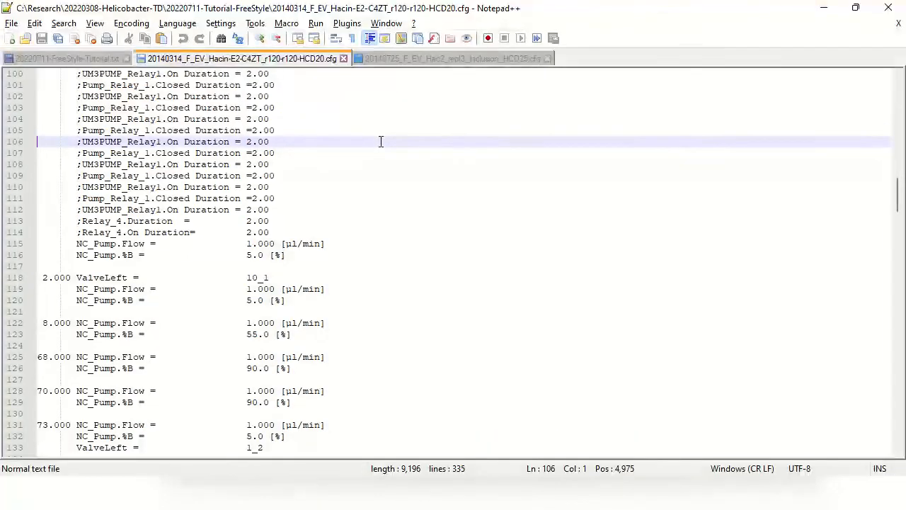
{"action": "key", "text": "Page_Down"}
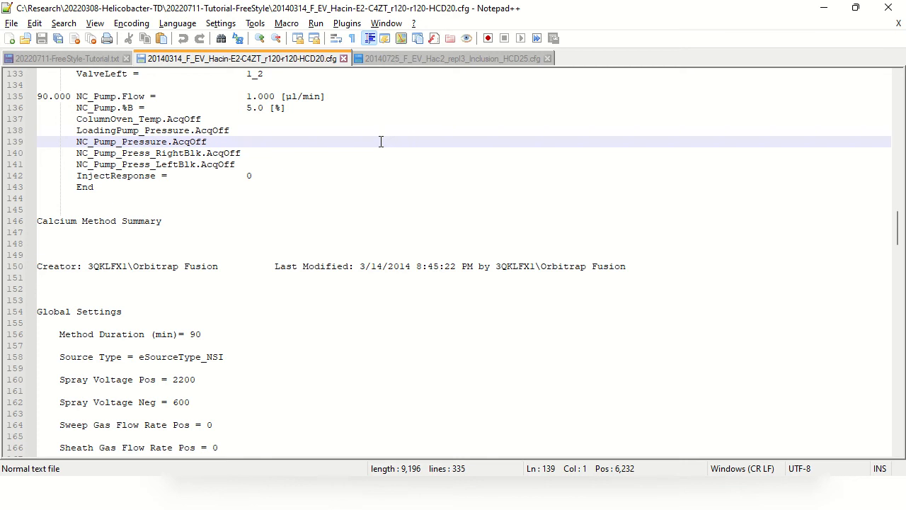
Examine the Calcium Method Summary with its creator and last-modified line above the Global Settings.
{"action": "key", "text": "Down"}
{"action": "key", "text": "Down"}
{"action": "key", "text": "Down"}
{"action": "key", "text": "Down"}
{"action": "key", "text": "Down"}
{"action": "key", "text": "Down"}
{"action": "key", "text": "Down"}
{"action": "key", "text": "Down"}
{"action": "key", "text": "Down"}
{"action": "key", "text": "Down"}
{"action": "key", "text": "Down"}
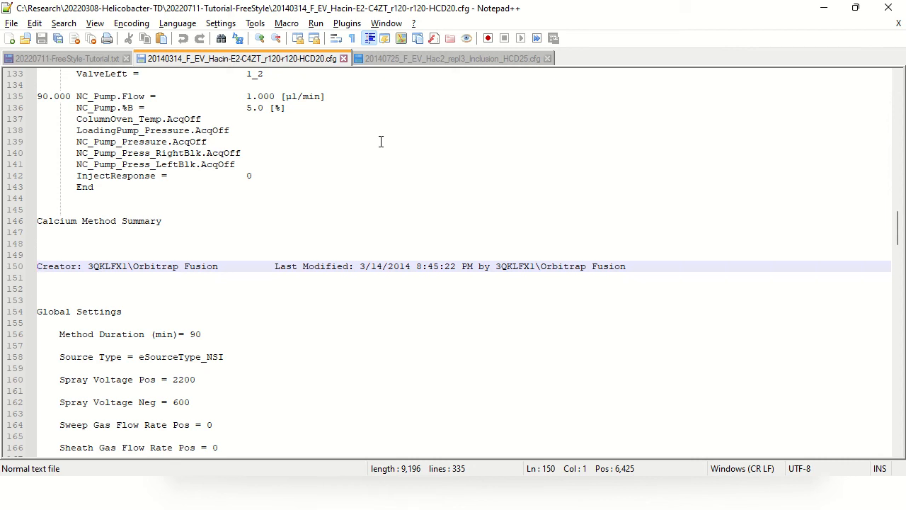
{"action": "key", "text": "Down"}
{"action": "key", "text": "Up"}
{"action": "key", "text": "Up"}
{"action": "key", "text": "Up"}
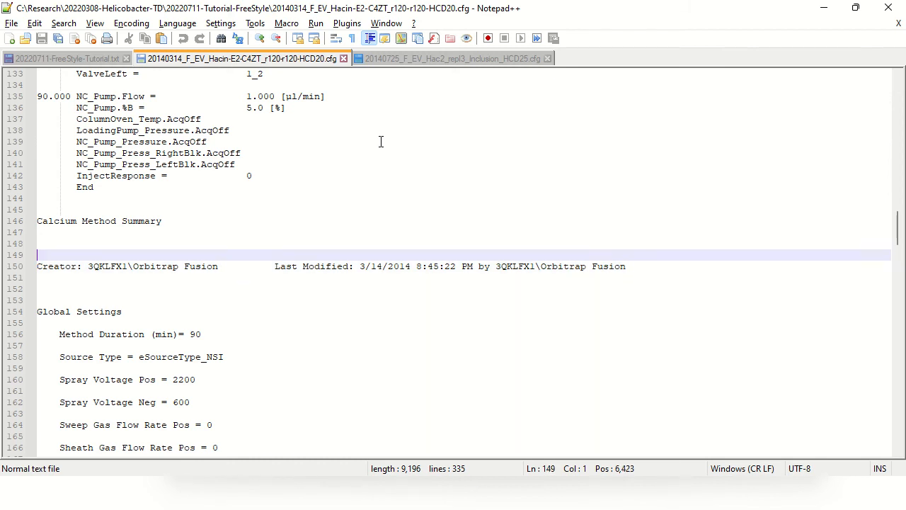
{"action": "key", "text": "Page_Up"}
{"action": "key", "text": "Page_Down"}
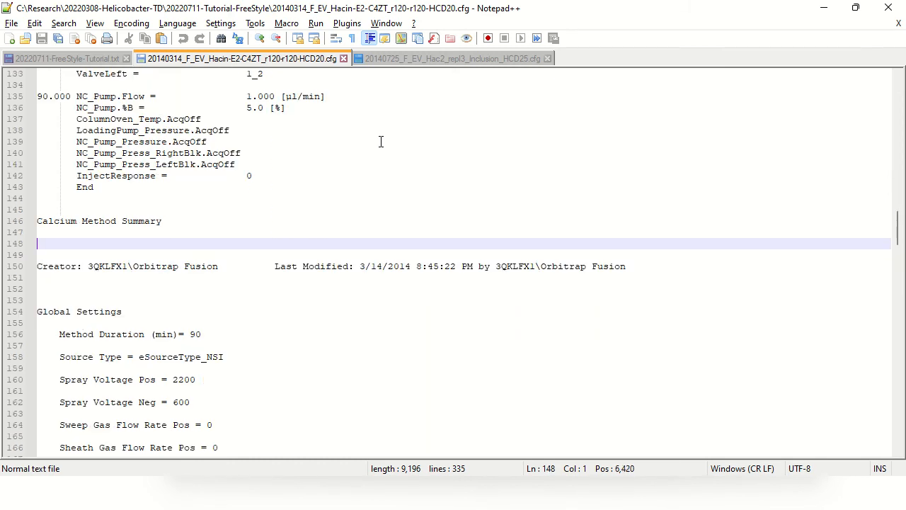
Examine the Global Settings, from the method duration and source type through the spray voltages to the gas flow rates.
{"action": "key", "text": "Down"}
{"action": "key", "text": "Down"}
{"action": "key", "text": "Down"}
{"action": "key", "text": "Down"}
{"action": "key", "text": "Down"}
{"action": "key", "text": "Down"}
{"action": "key", "text": "Down"}
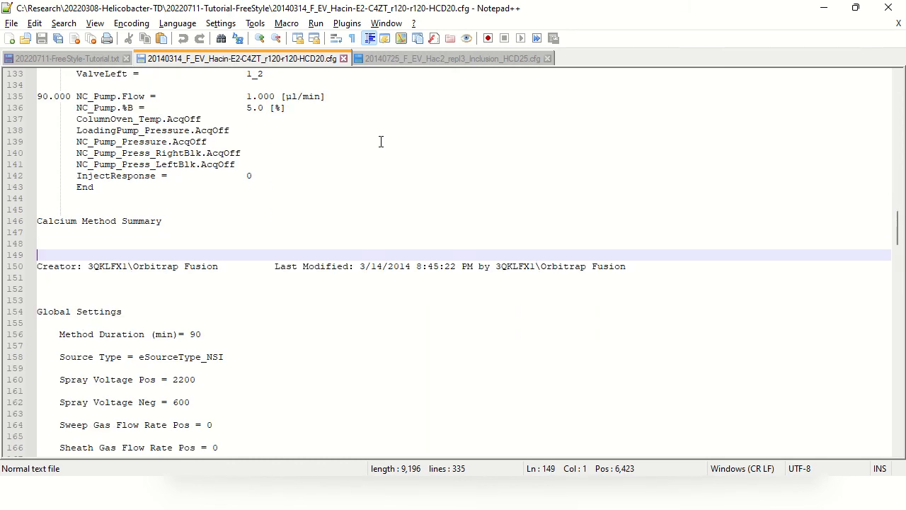
{"action": "key", "text": "Down"}
{"action": "key", "text": "Down"}
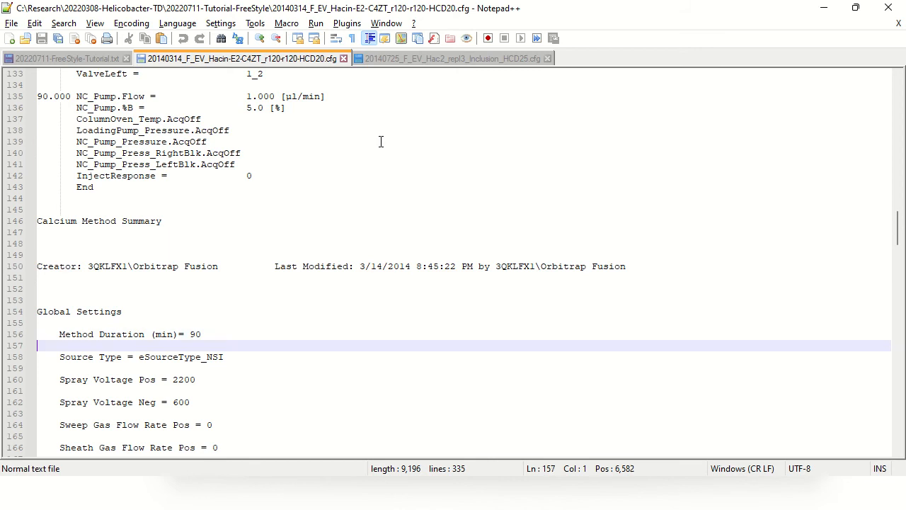
{"action": "key", "text": "Up"}
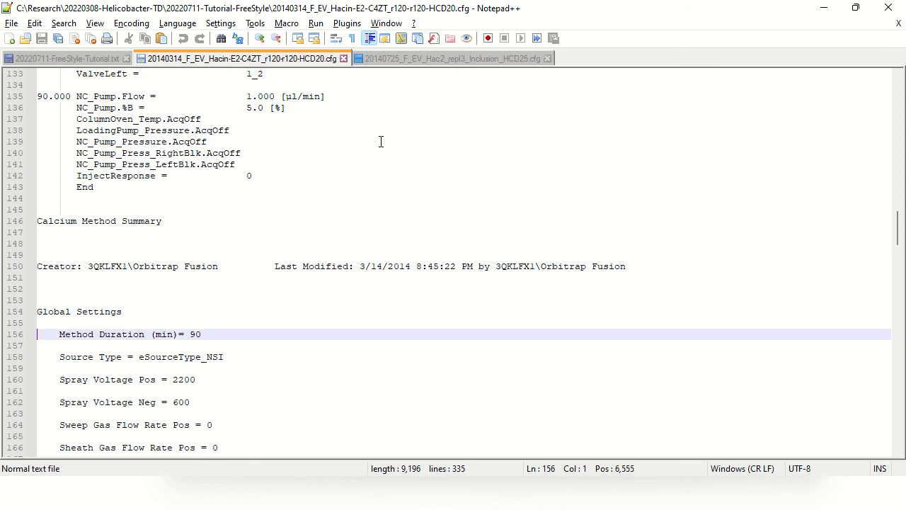
{"action": "key", "text": "Down"}
{"action": "key", "text": "Down"}
{"action": "key", "text": "Down"}
{"action": "key", "text": "Down"}
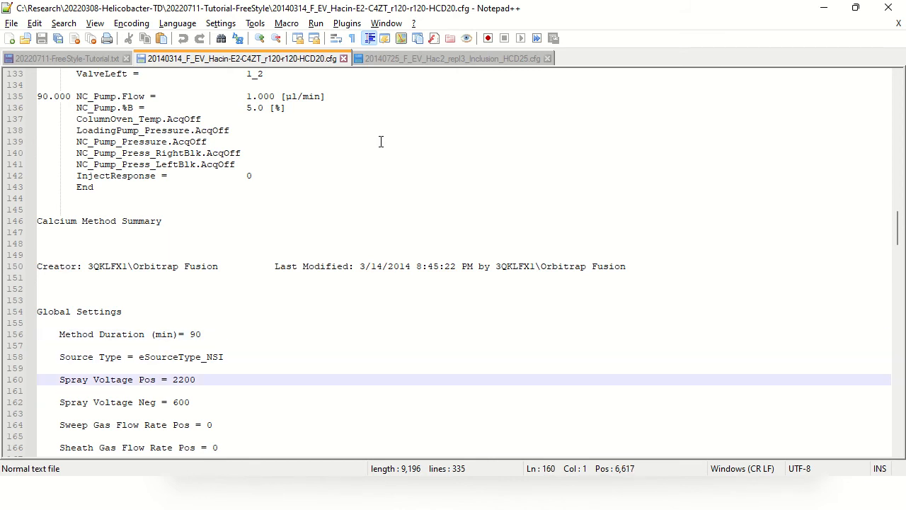
{"action": "key", "text": "Down"}
{"action": "key", "text": "Down"}
{"action": "key", "text": "Down"}
{"action": "key", "text": "Down"}
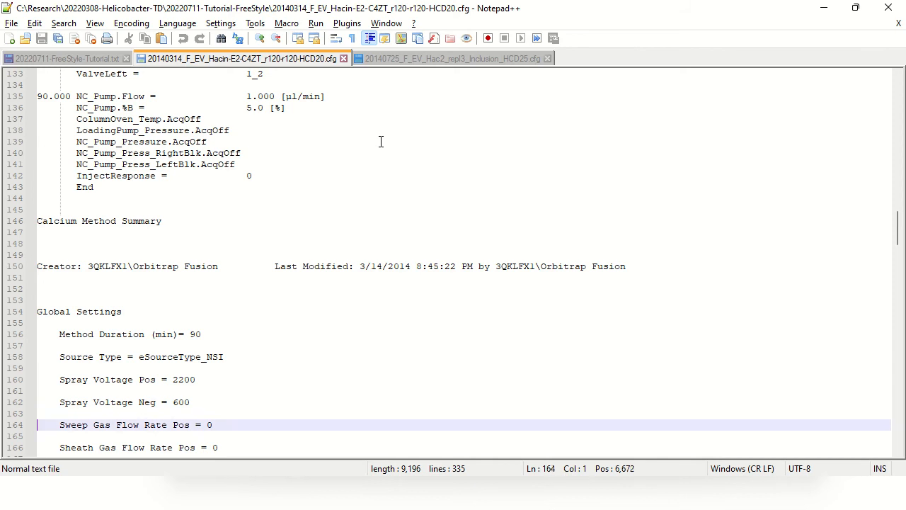
{"action": "key", "text": "Down"}
Examine the start time, end time and cycle time listed under Experiment 1.
{"action": "key", "text": "Page_Down"}
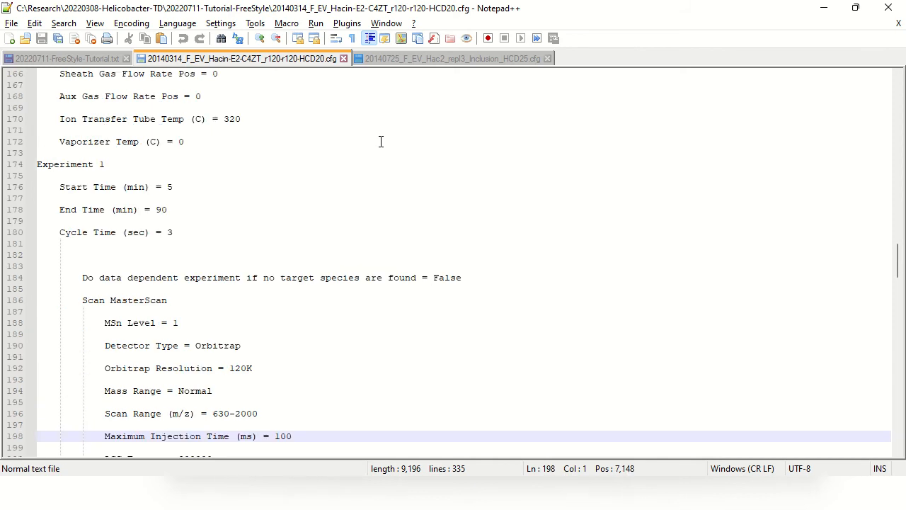
{"action": "key", "text": "Up"}
{"action": "key", "text": "Up"}
{"action": "key", "text": "Up"}
{"action": "key", "text": "Up"}
{"action": "key", "text": "Up"}
{"action": "key", "text": "Up"}
{"action": "key", "text": "Up"}
{"action": "key", "text": "Up"}
{"action": "key", "text": "Up"}
{"action": "key", "text": "Up"}
{"action": "key", "text": "Up"}
{"action": "key", "text": "Up"}
{"action": "key", "text": "Up"}
{"action": "key", "text": "Up"}
{"action": "key", "text": "Up"}
{"action": "key", "text": "Up"}
{"action": "key", "text": "Up"}
{"action": "key", "text": "Up"}
{"action": "key", "text": "Up"}
{"action": "key", "text": "Up"}
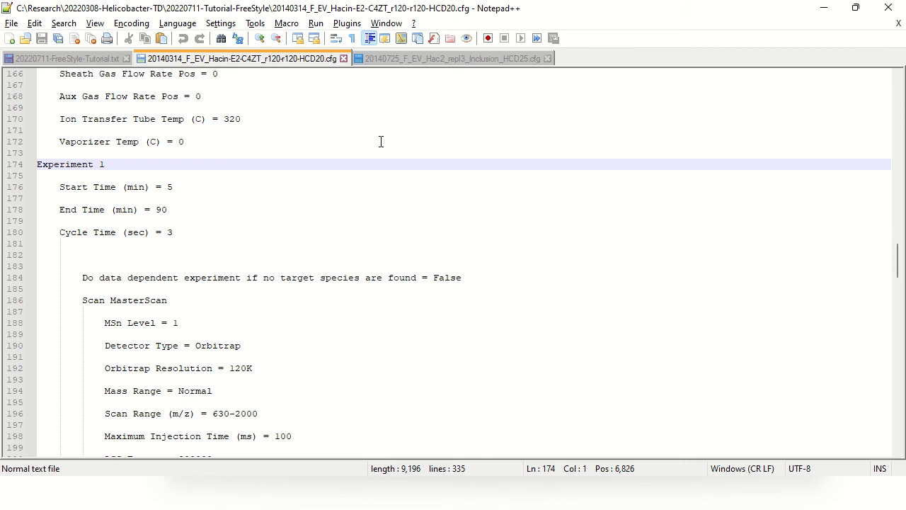
{"action": "key", "text": "Down"}
{"action": "key", "text": "Down"}
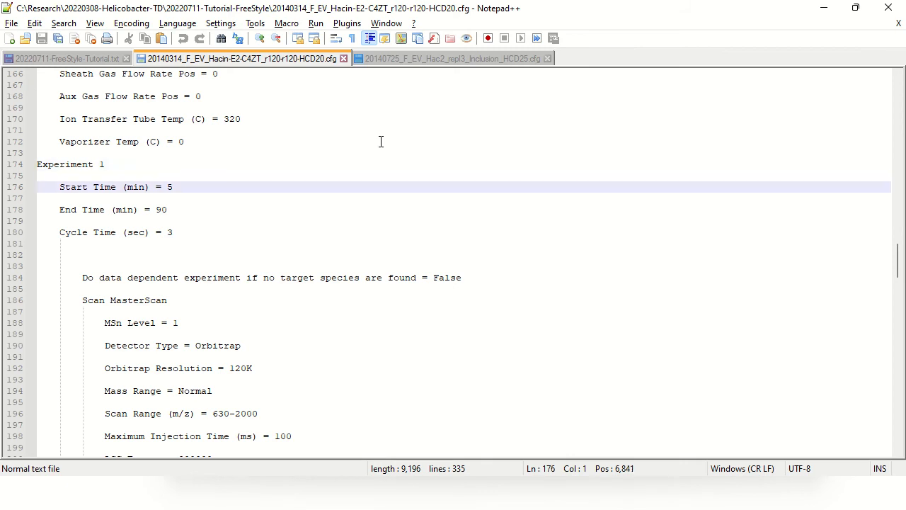
{"action": "key", "text": "Down"}
{"action": "key", "text": "Down"}
{"action": "key", "text": "Down"}
{"action": "key", "text": "Down"}
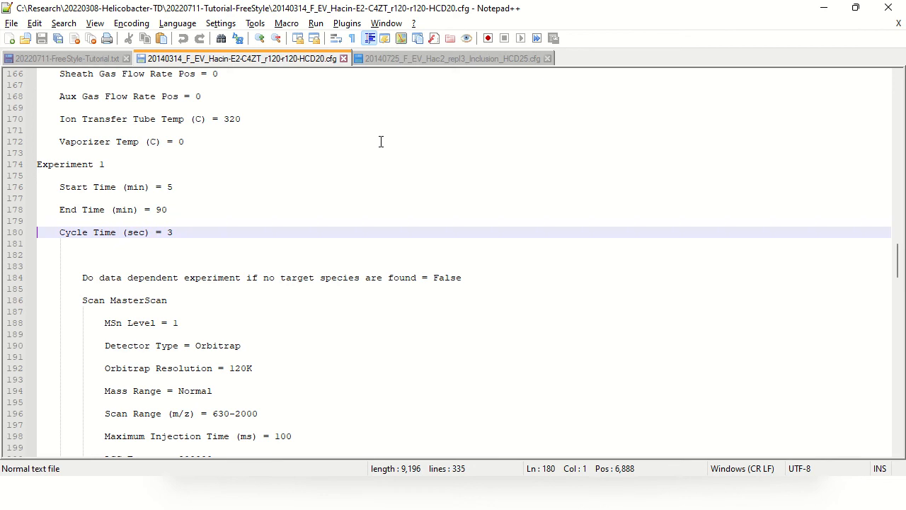
Examine the Scan MasterScan settings, including MSn level, detector type, Orbitrap resolution, mass range and scan range.
{"action": "key", "text": "Down"}
{"action": "key", "text": "Down"}
{"action": "key", "text": "Down"}
{"action": "key", "text": "Down"}
{"action": "key", "text": "Down"}
{"action": "key", "text": "Down"}
{"action": "key", "text": "Down"}
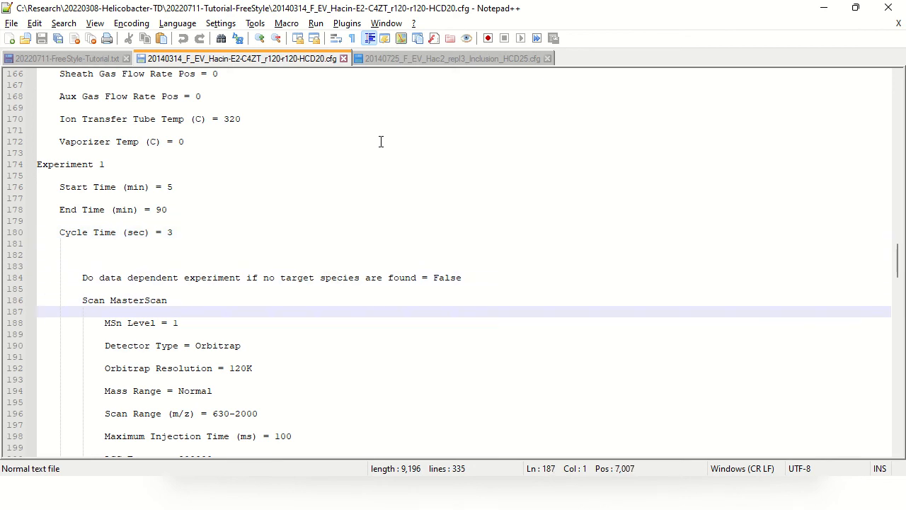
{"action": "key", "text": "Down"}
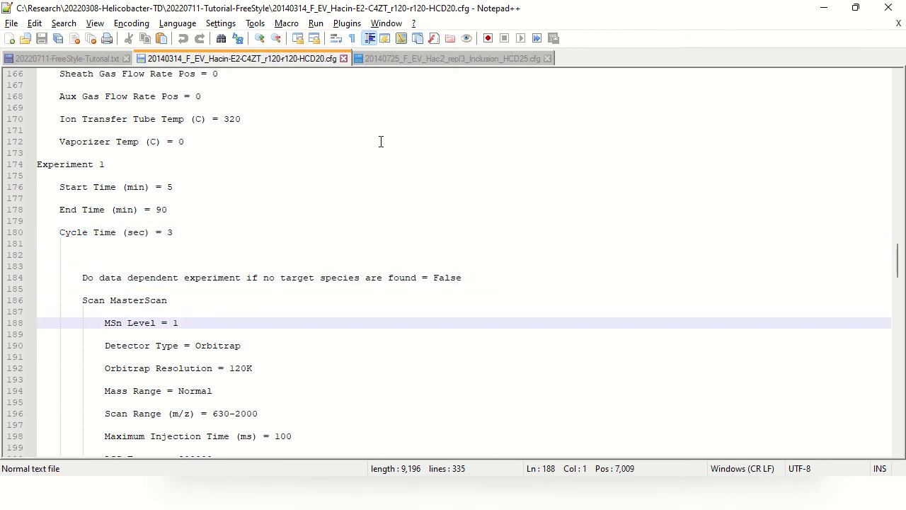
{"action": "key", "text": "Down"}
{"action": "key", "text": "Down"}
{"action": "key", "text": "Down"}
{"action": "key", "text": "Down"}
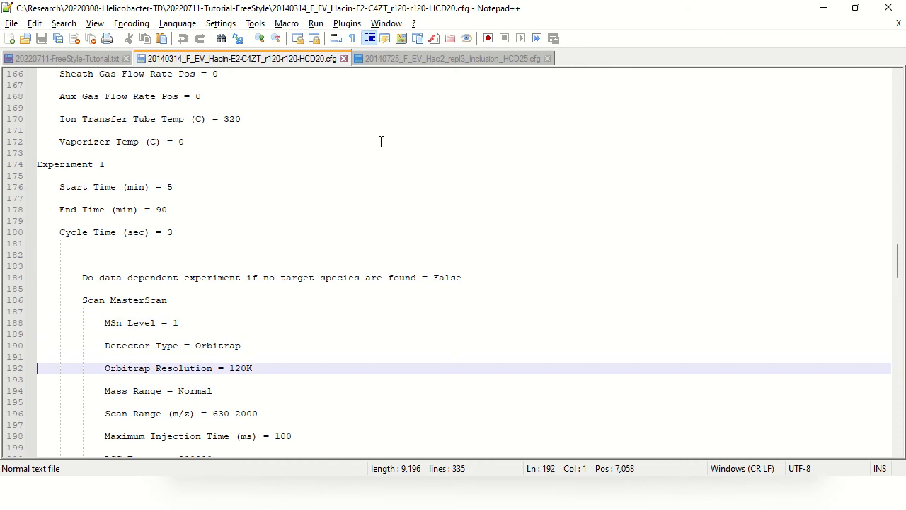
{"action": "key", "text": "Down"}
{"action": "key", "text": "Down"}
{"action": "key", "text": "Down"}
{"action": "key", "text": "Down"}
{"action": "key", "text": "Down"}
{"action": "key", "text": "Down"}
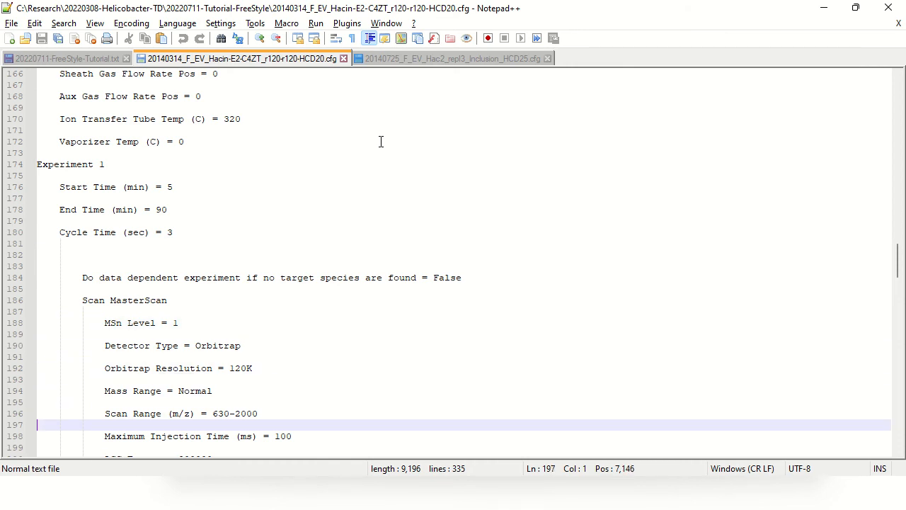
Examine the Filter ChargeState section with its filter type and included charge states.
{"action": "key", "text": "Page_Down"}
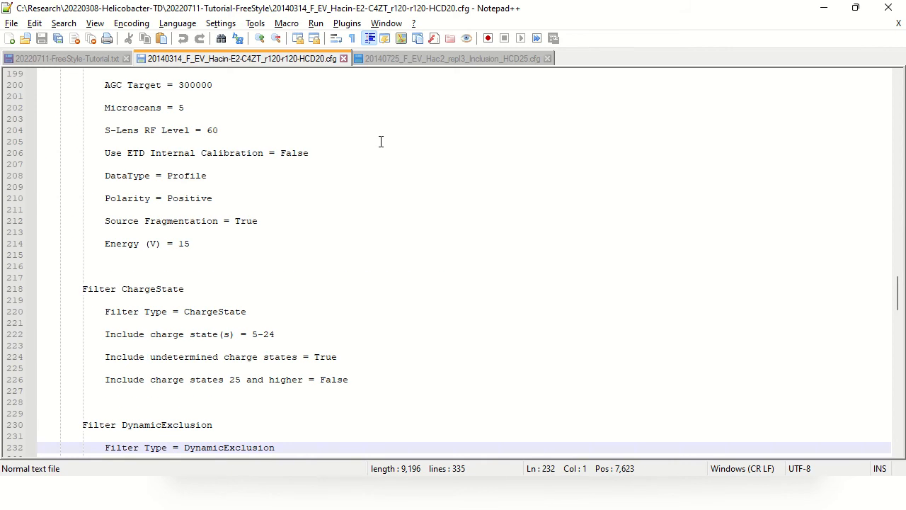
{"action": "key", "text": "Up"}
{"action": "key", "text": "Up"}
{"action": "key", "text": "Up"}
{"action": "key", "text": "Up"}
{"action": "key", "text": "Up"}
{"action": "key", "text": "Up"}
{"action": "key", "text": "Up"}
{"action": "key", "text": "Up"}
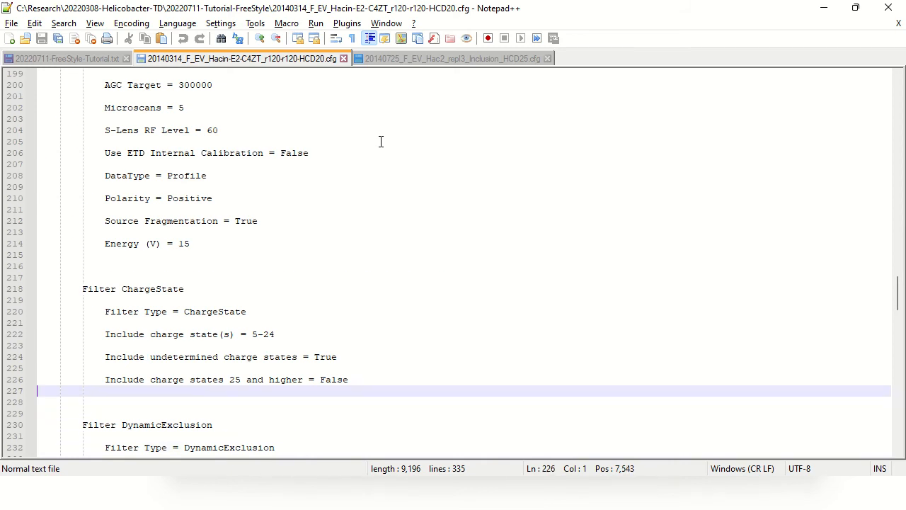
{"action": "key", "text": "Up"}
{"action": "key", "text": "Up"}
{"action": "key", "text": "Up"}
{"action": "key", "text": "Up"}
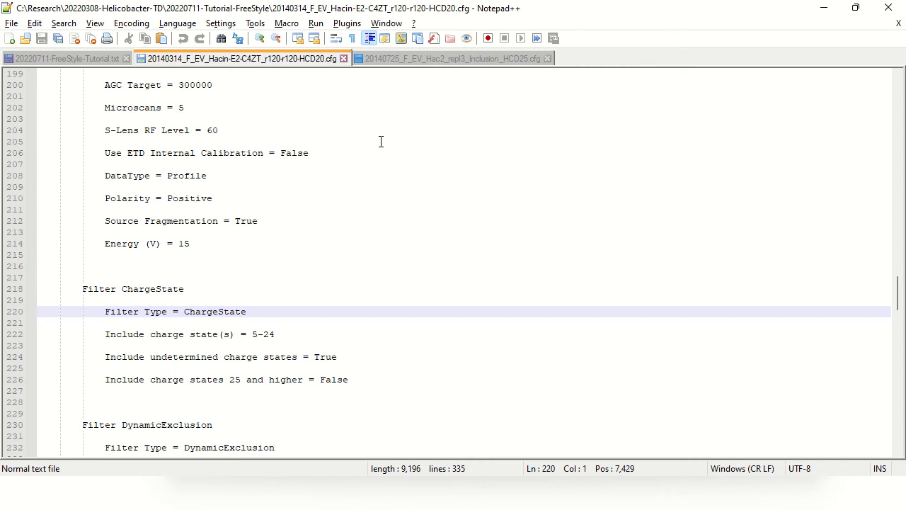
{"action": "key", "text": "Down"}
{"action": "key", "text": "Down"}
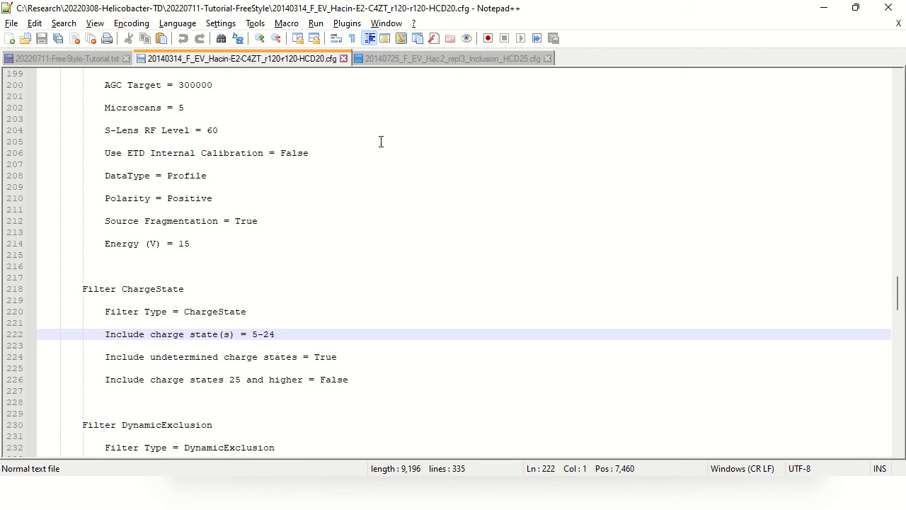
Examine the Filter DynamicExclusion settings, from the repeat count and exclusion duration through the mass tolerances to the S/N threshold.
{"action": "key", "text": "Page_Down"}
{"action": "key", "text": "Up"}
{"action": "key", "text": "Up"}
{"action": "key", "text": "Up"}
{"action": "key", "text": "Up"}
{"action": "key", "text": "Up"}
{"action": "key", "text": "Up"}
{"action": "key", "text": "Up"}
{"action": "key", "text": "Up"}
{"action": "key", "text": "Up"}
{"action": "key", "text": "Up"}
{"action": "key", "text": "Up"}
{"action": "key", "text": "Up"}
{"action": "key", "text": "Up"}
{"action": "key", "text": "Up"}
{"action": "key", "text": "Up"}
{"action": "key", "text": "Up"}
{"action": "key", "text": "Up"}
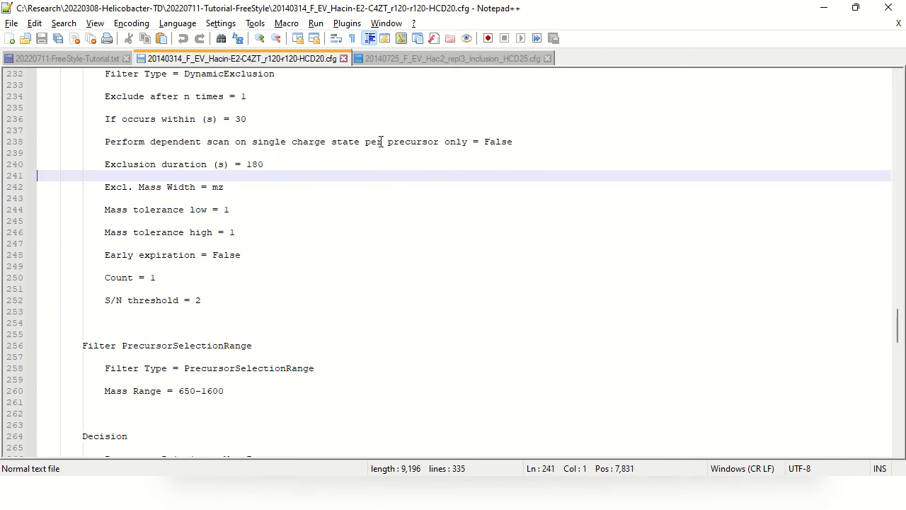
{"action": "key", "text": "Up"}
{"action": "key", "text": "Up"}
{"action": "key", "text": "Up"}
{"action": "key", "text": "Up"}
{"action": "key", "text": "Up"}
{"action": "key", "text": "Up"}
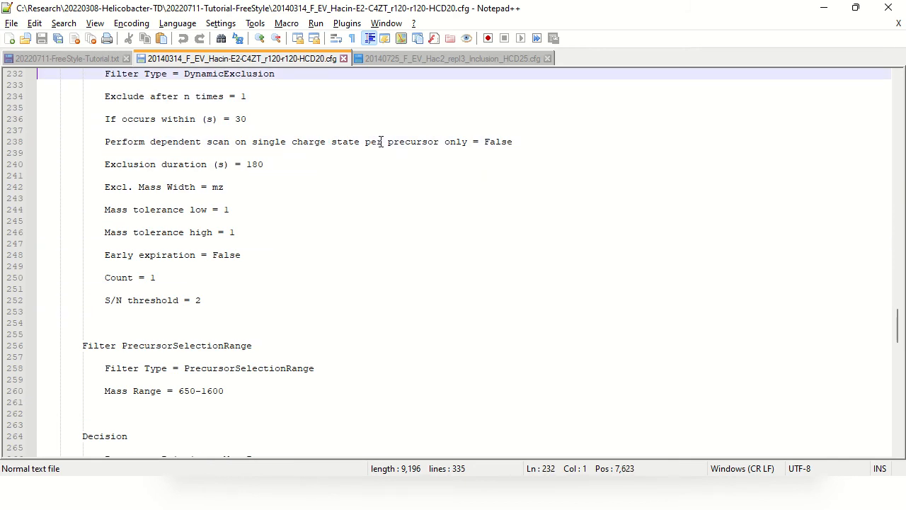
{"action": "key", "text": "Down"}
{"action": "key", "text": "Down"}
{"action": "key", "text": "Down"}
{"action": "key", "text": "Down"}
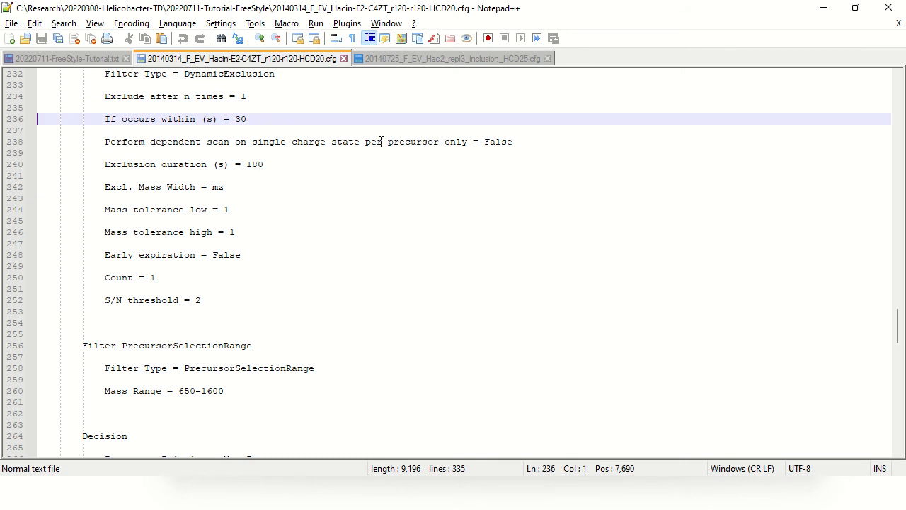
{"action": "key", "text": "Down"}
{"action": "key", "text": "Down"}
{"action": "key", "text": "Down"}
{"action": "key", "text": "Down"}
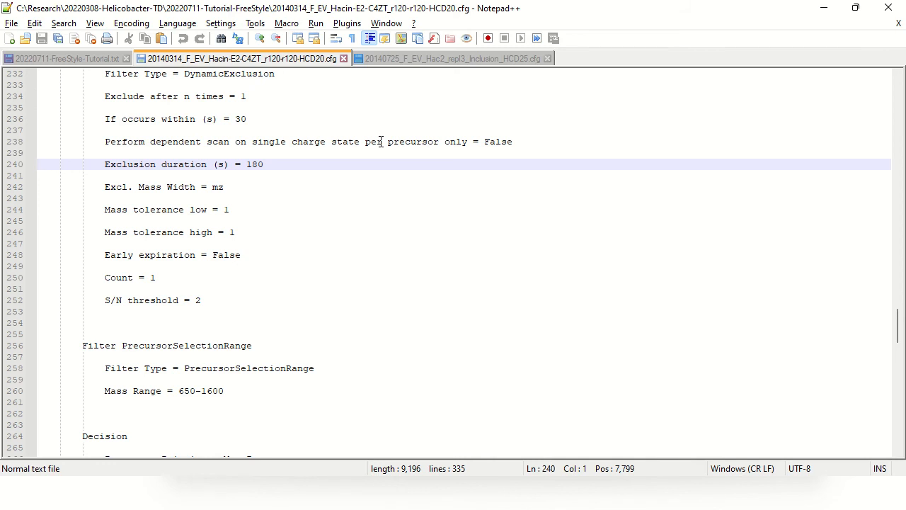
{"action": "key", "text": "Down"}
{"action": "key", "text": "Down"}
{"action": "key", "text": "Down"}
{"action": "key", "text": "Down"}
{"action": "key", "text": "Down"}
{"action": "key", "text": "Down"}
{"action": "key", "text": "Down"}
{"action": "key", "text": "Down"}
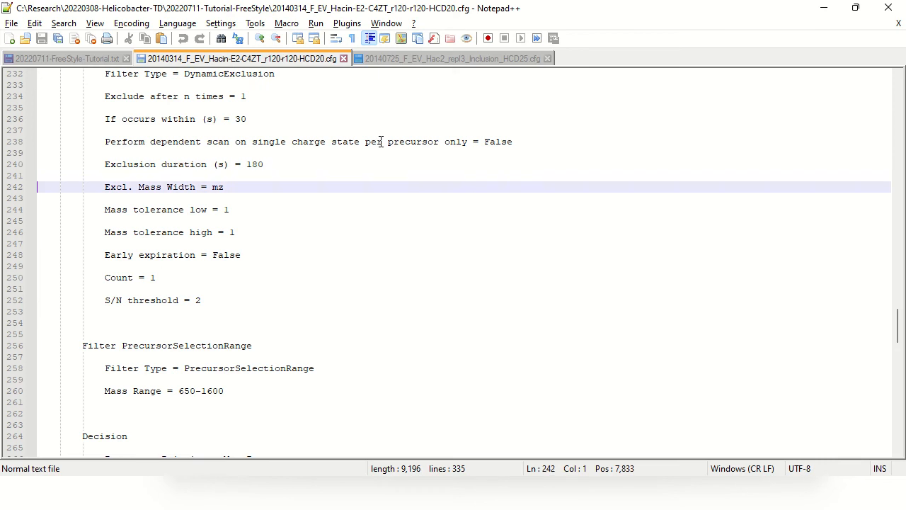
{"action": "key", "text": "Down"}
{"action": "key", "text": "Down"}
{"action": "key", "text": "Down"}
{"action": "key", "text": "Down"}
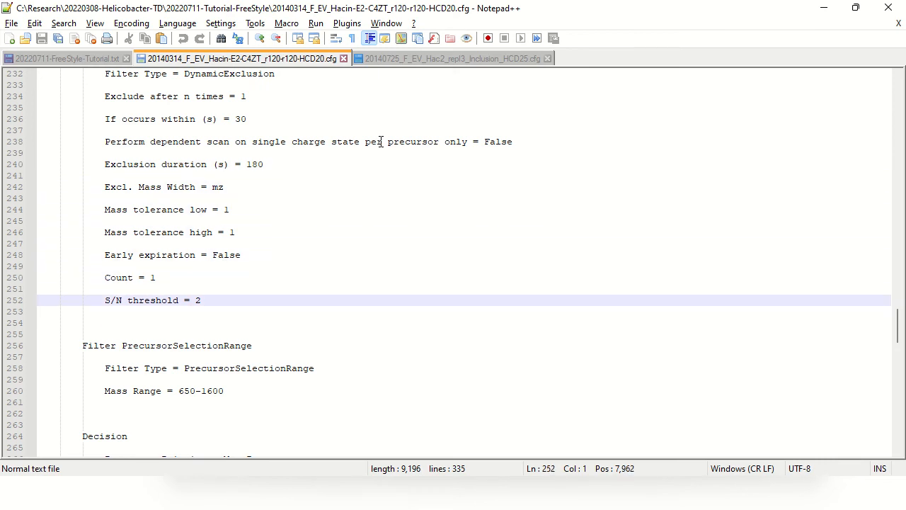
Examine the Filter PrecursorSelectionRange section with its filter type and mass range.
{"action": "key", "text": "Down"}
{"action": "key", "text": "Down"}
{"action": "key", "text": "Down"}
{"action": "key", "text": "Down"}
{"action": "key", "text": "Down"}
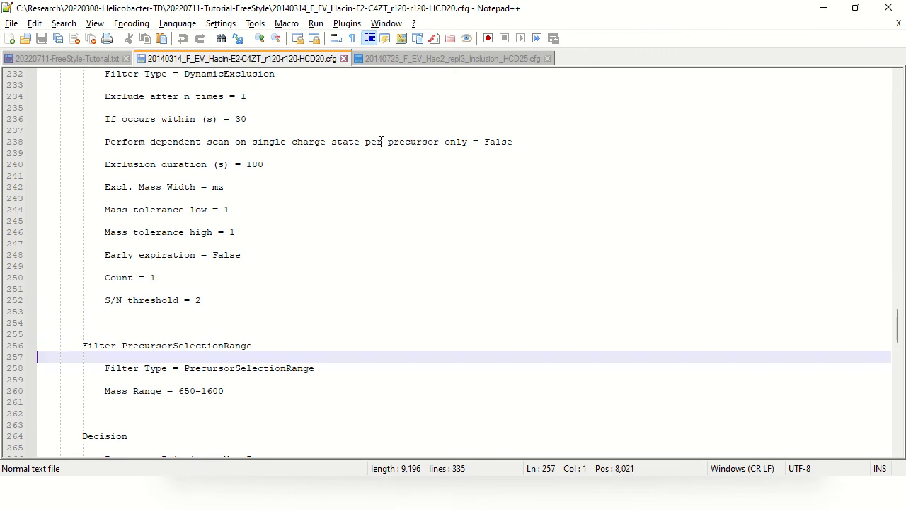
{"action": "key", "text": "Down"}
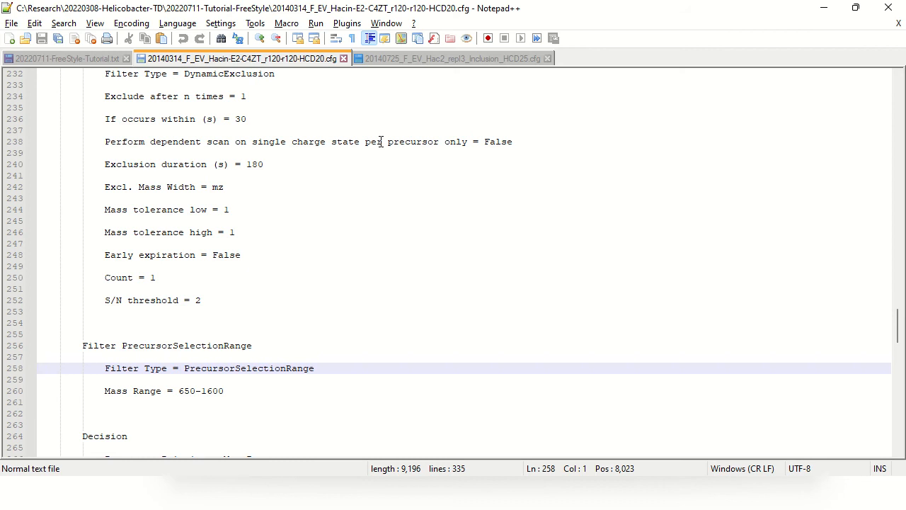
{"action": "key", "text": "Down"}
{"action": "key", "text": "Down"}
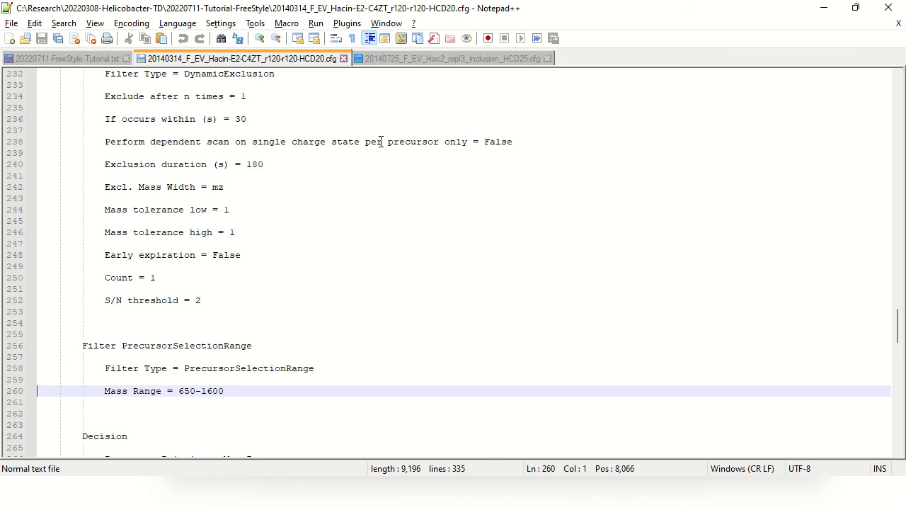
Examine the Decision section with its precursor priority and the intensity threshold for Scan Event 1.
{"action": "key", "text": "Page_Down"}
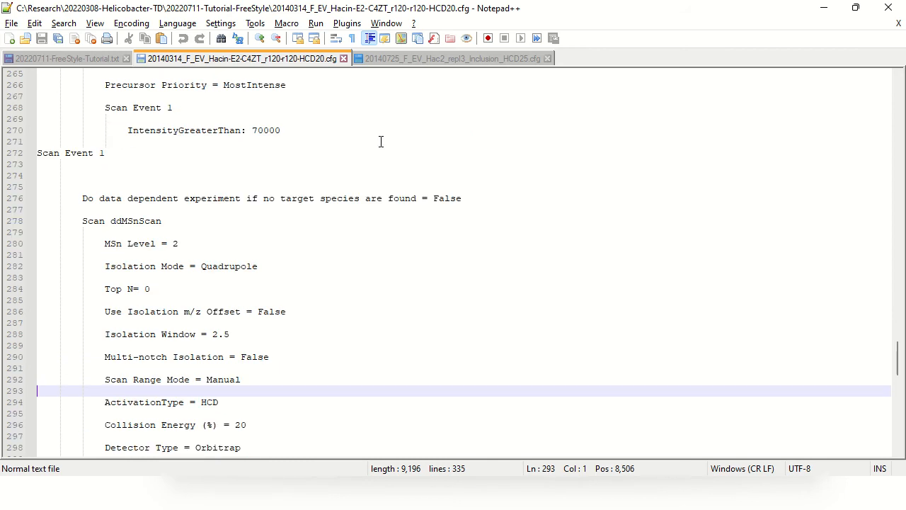
{"action": "key", "text": "Up"}
{"action": "key", "text": "Up"}
{"action": "key", "text": "Up"}
{"action": "key", "text": "Up"}
{"action": "key", "text": "Up"}
{"action": "key", "text": "Up"}
{"action": "key", "text": "Up"}
{"action": "key", "text": "Up"}
{"action": "key", "text": "Up"}
{"action": "key", "text": "Up"}
{"action": "key", "text": "Up"}
{"action": "key", "text": "Up"}
{"action": "key", "text": "Up"}
{"action": "key", "text": "Up"}
{"action": "key", "text": "Up"}
{"action": "key", "text": "Up"}
{"action": "key", "text": "Up"}
{"action": "key", "text": "Up"}
{"action": "key", "text": "Up"}
{"action": "key", "text": "Up"}
{"action": "key", "text": "Down"}
{"action": "key", "text": "Down"}
{"action": "key", "text": "Down"}
{"action": "key", "text": "Down"}
{"action": "key", "text": "Down"}
{"action": "key", "text": "Down"}
{"action": "key", "text": "Down"}
{"action": "key", "text": "Down"}
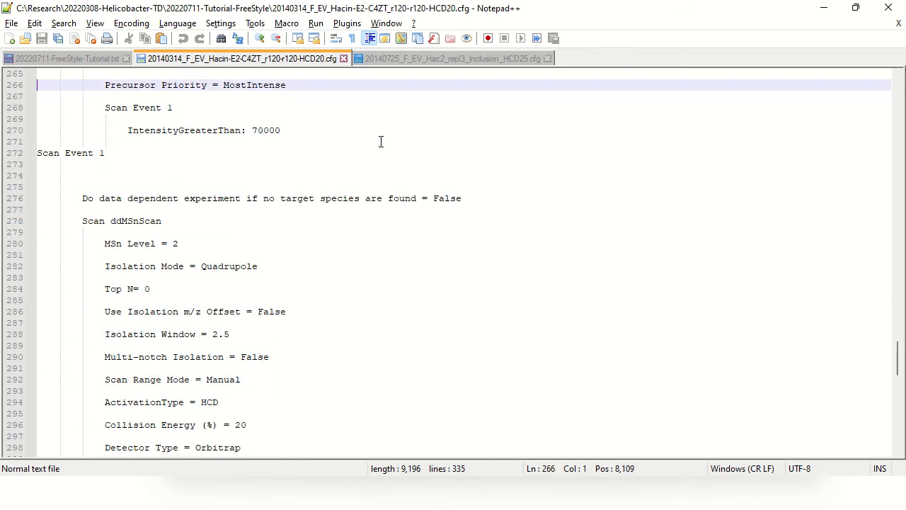
Examine the Scan ddMSnScan isolation settings, including MSn level, isolation mode, Top N, m/z offset and isolation window.
{"action": "key", "text": "Down"}
{"action": "key", "text": "Down"}
{"action": "key", "text": "Down"}
{"action": "key", "text": "Down"}
{"action": "key", "text": "Down"}
{"action": "key", "text": "Down"}
{"action": "key", "text": "Down"}
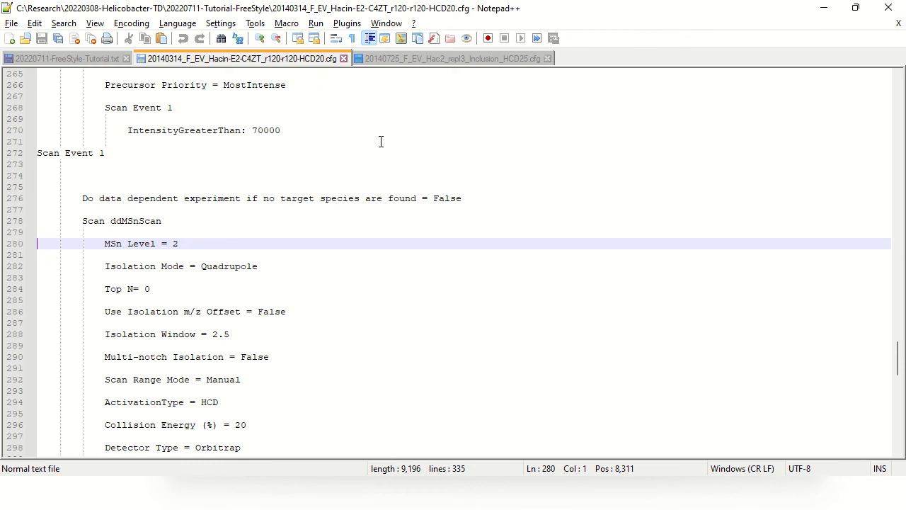
{"action": "key", "text": "Down"}
{"action": "key", "text": "Down"}
{"action": "key", "text": "Down"}
{"action": "key", "text": "Down"}
{"action": "key", "text": "Down"}
{"action": "key", "text": "Down"}
{"action": "key", "text": "Down"}
{"action": "key", "text": "Down"}
{"action": "key", "text": "Down"}
{"action": "key", "text": "Down"}
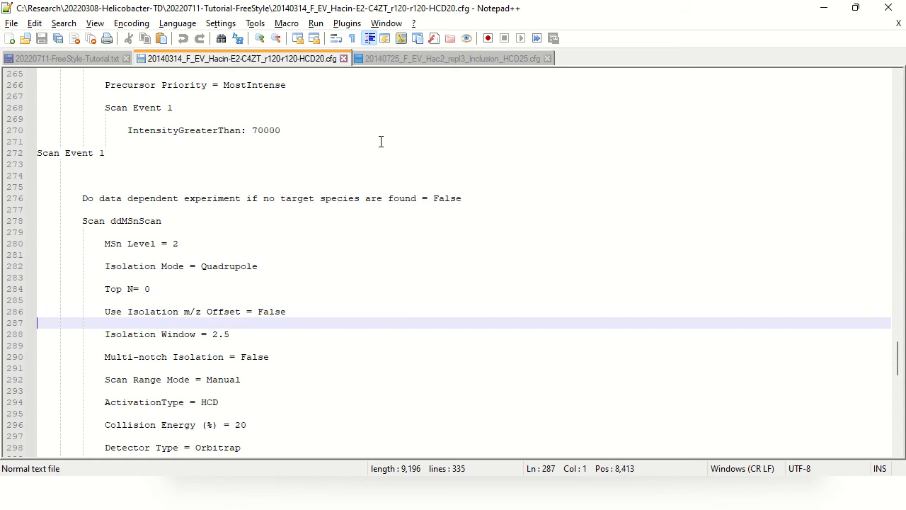
Examine the scan range mode, activation type and collision energy of Scan ddMSnScan.
{"action": "key", "text": "Down"}
{"action": "key", "text": "Down"}
{"action": "key", "text": "Down"}
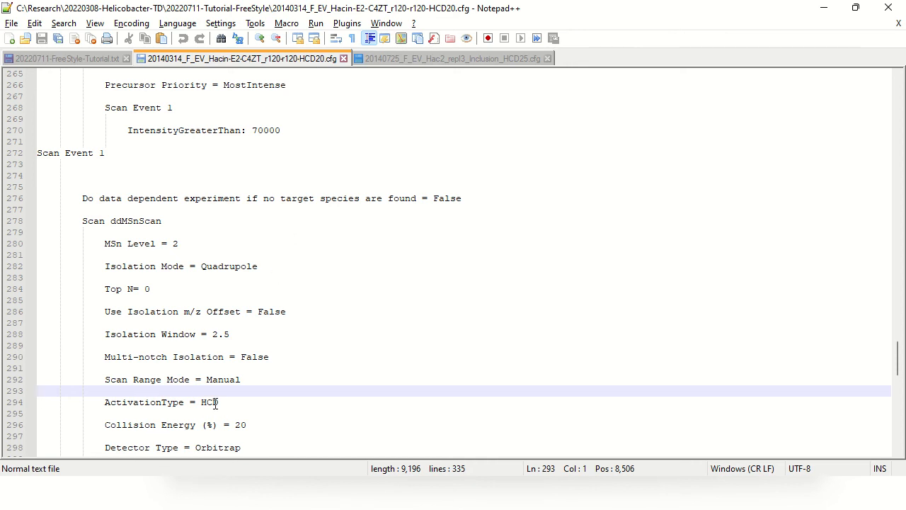
{"action": "key", "text": "Down"}
{"action": "key", "text": "Down"}
{"action": "key", "text": "Down"}
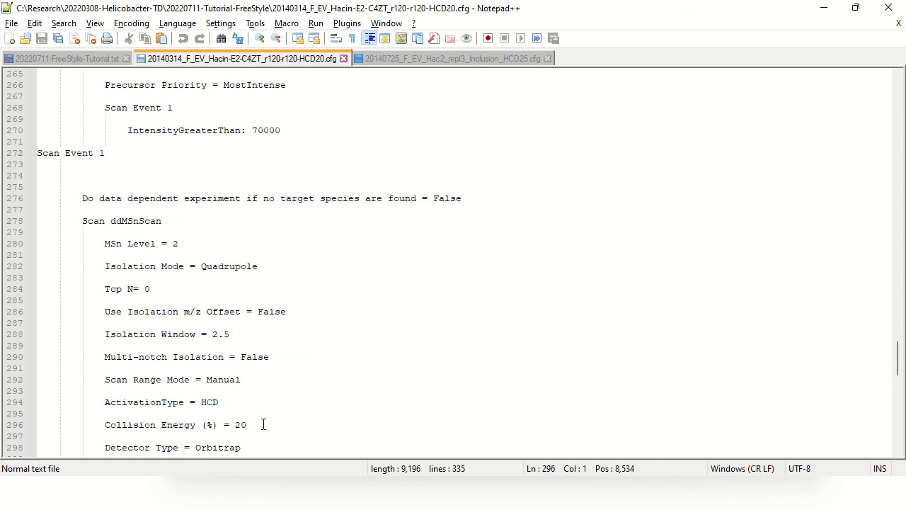
Examine the remaining ddMSnScan settings, including Orbitrap resolution, scan range, maximum injection time, AGC target and microscans.
{"action": "key", "text": "Page_Down"}
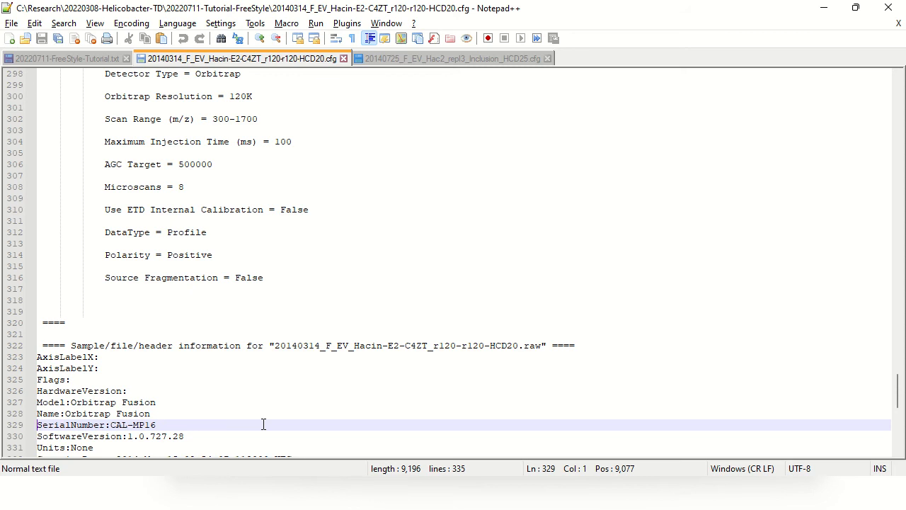
{"action": "key", "text": "Up"}
{"action": "key", "text": "Up"}
{"action": "key", "text": "Up"}
{"action": "key", "text": "Up"}
{"action": "key", "text": "Up"}
{"action": "key", "text": "Up"}
{"action": "key", "text": "Up"}
{"action": "key", "text": "Up"}
{"action": "key", "text": "Up"}
{"action": "key", "text": "Up"}
{"action": "key", "text": "Up"}
{"action": "key", "text": "Up"}
{"action": "key", "text": "Up"}
{"action": "key", "text": "Up"}
{"action": "key", "text": "Up"}
{"action": "key", "text": "Up"}
{"action": "key", "text": "Up"}
{"action": "key", "text": "Up"}
{"action": "key", "text": "Up"}
{"action": "key", "text": "Up"}
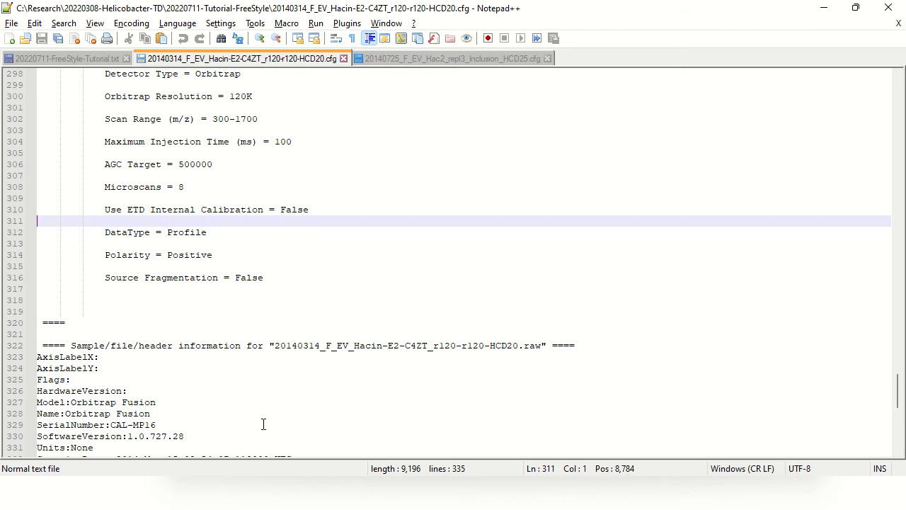
{"action": "key", "text": "Up"}
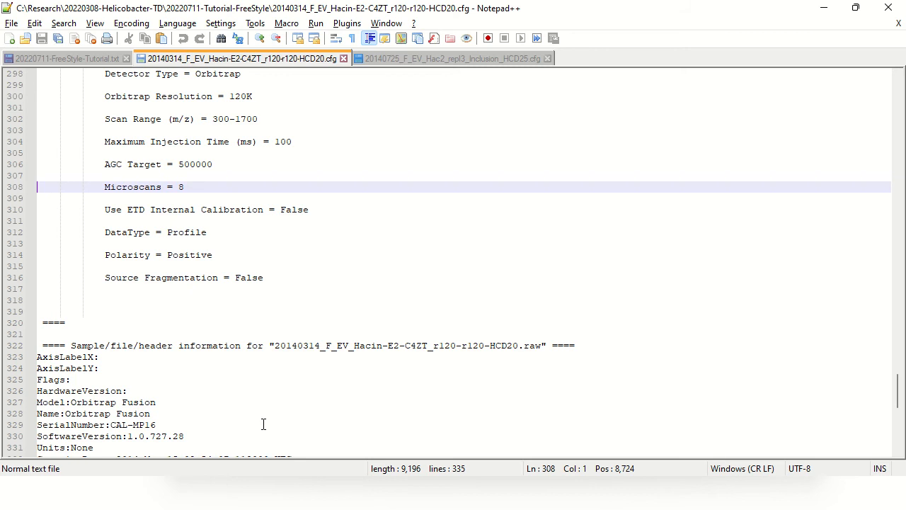
Examine the sample/file/header information at the end of the file, including instrument model, software version and creation date.
{"action": "key", "text": "ctrl+End"}
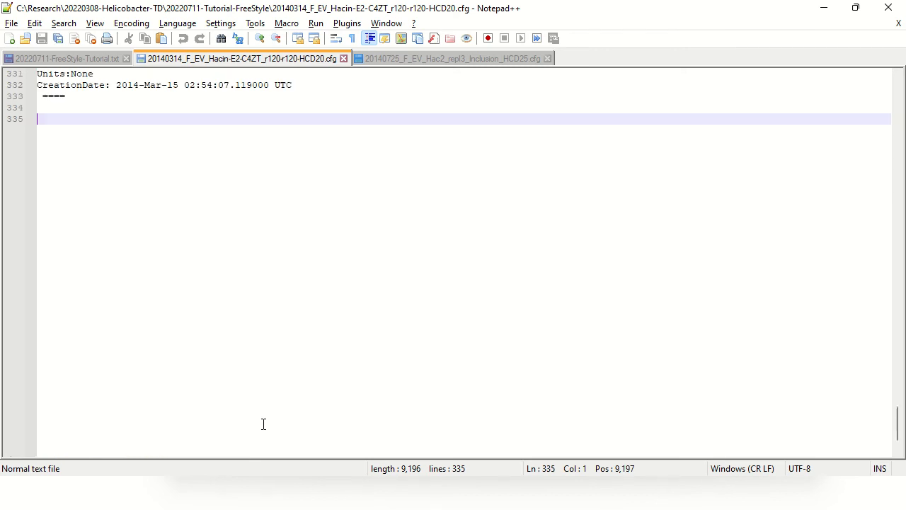
{"action": "key", "text": "Up"}
{"action": "key", "text": "Up"}
{"action": "key", "text": "Up"}
{"action": "key", "text": "Up"}
{"action": "key", "text": "Up"}
{"action": "key", "text": "Up"}
{"action": "key", "text": "Up"}
{"action": "key", "text": "Up"}
{"action": "key", "text": "Up"}
{"action": "key", "text": "Up"}
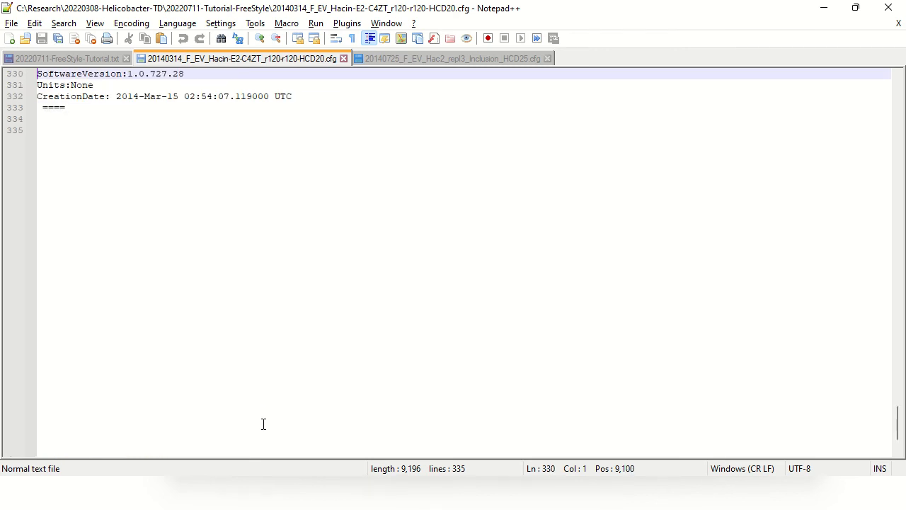
{"action": "key", "text": "Up"}
{"action": "key", "text": "Up"}
{"action": "key", "text": "Up"}
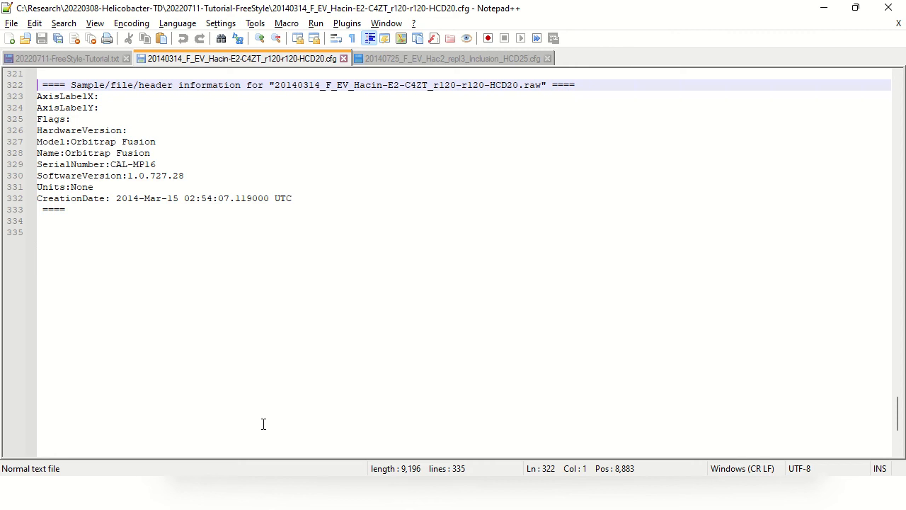
{"action": "key", "text": "Page_Up"}
{"action": "key", "text": "Page_Up"}
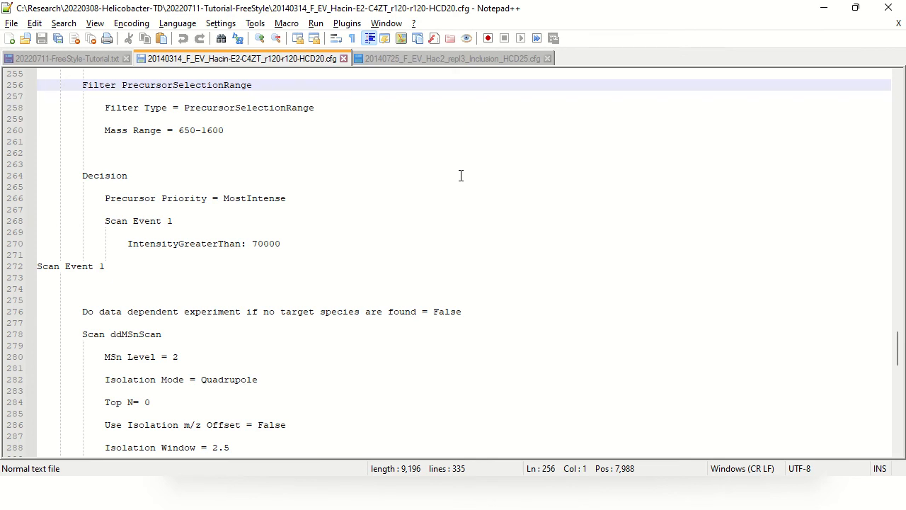
Switch to the 20140725_F_EV_Hac2_repl3_Inclusion_HCD25.cfg file and go past its chromatography program to the Calcium Method Summary.
{"action": "left_click", "coordinate": [469, 59]}
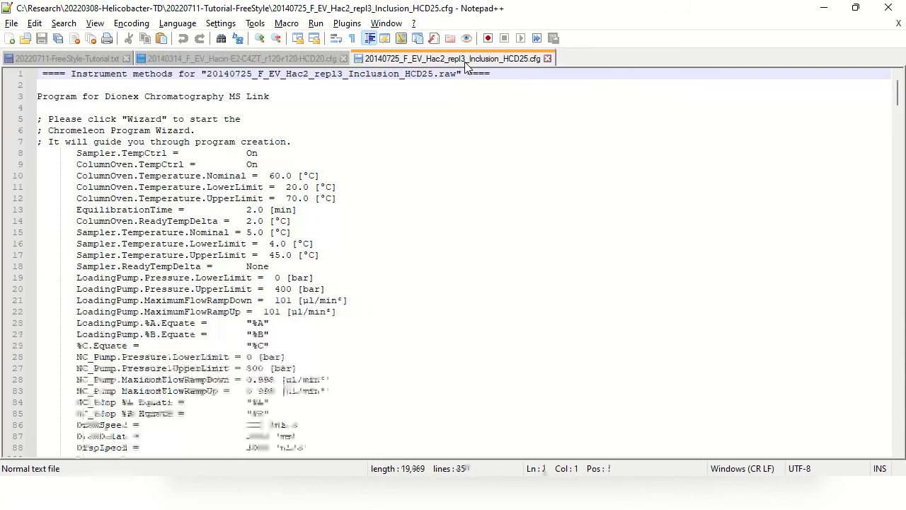
{"action": "left_click", "coordinate": [457, 99]}
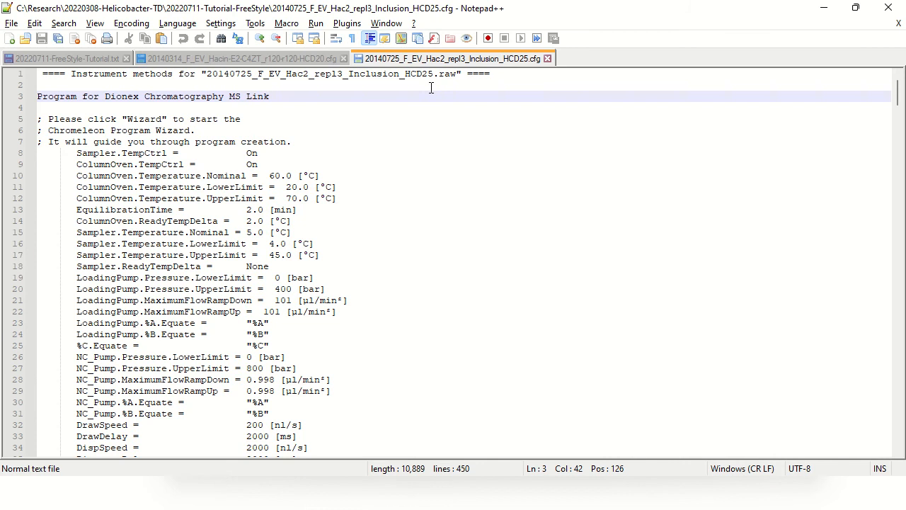
{"action": "key", "text": "Page_Down"}
{"action": "key", "text": "Page_Down"}
{"action": "key", "text": "Page_Down"}
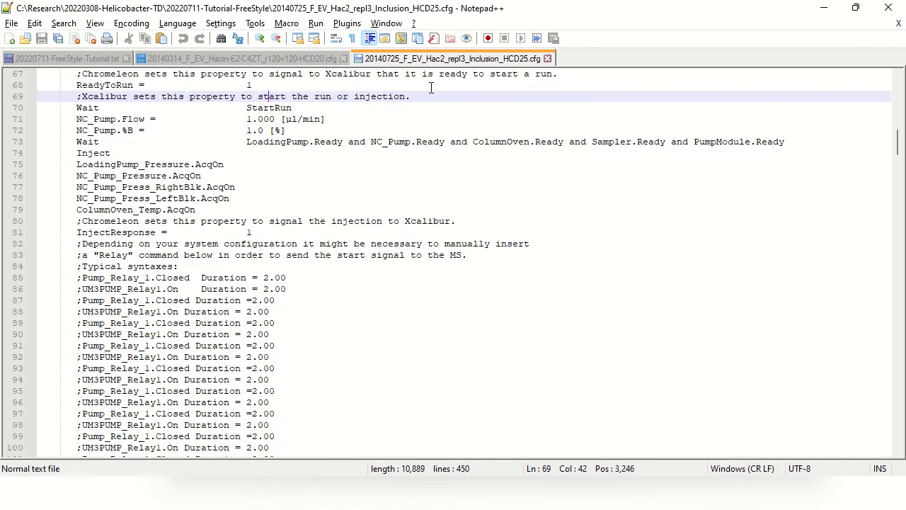
{"action": "key", "text": "Page_Down"}
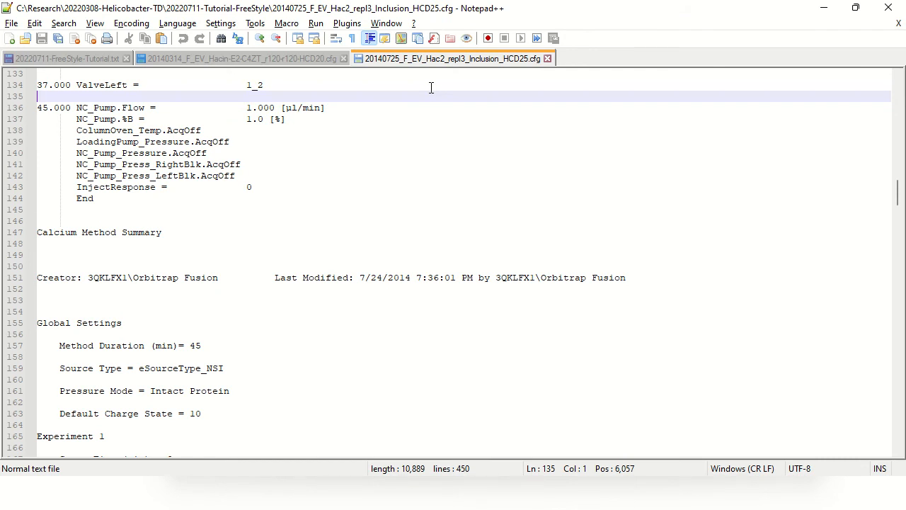
Examine the Global Settings of the inclusion method, including method duration, source type, pressure mode and default charge state.
{"action": "key", "text": "Down"}
{"action": "key", "text": "Down"}
{"action": "key", "text": "Down"}
{"action": "key", "text": "Down"}
{"action": "key", "text": "Down"}
{"action": "key", "text": "Down"}
{"action": "key", "text": "Down"}
{"action": "key", "text": "Down"}
{"action": "key", "text": "Down"}
{"action": "key", "text": "Down"}
{"action": "key", "text": "Down"}
{"action": "key", "text": "Down"}
{"action": "key", "text": "Down"}
{"action": "key", "text": "Down"}
{"action": "key", "text": "Down"}
{"action": "key", "text": "Down"}
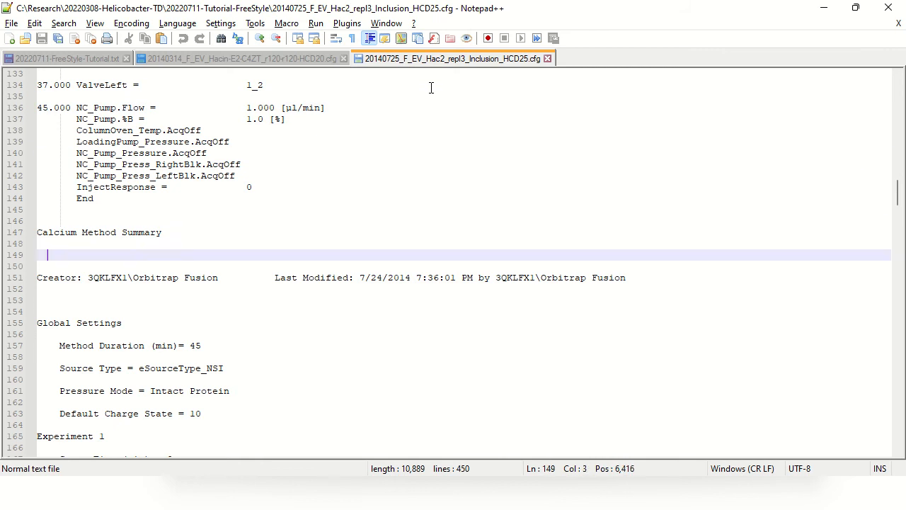
{"action": "key", "text": "Down"}
{"action": "key", "text": "Down"}
{"action": "key", "text": "Down"}
{"action": "key", "text": "Down"}
{"action": "key", "text": "Down"}
{"action": "key", "text": "Down"}
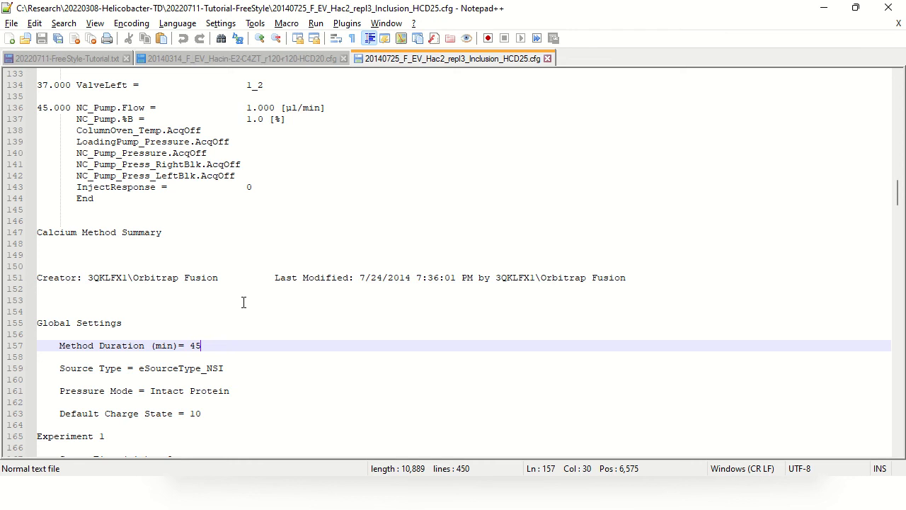
{"action": "key", "text": "Down"}
{"action": "key", "text": "Down"}
Examine the start time, end time and cycle time of Experiment 1 in the inclusion method.
{"action": "key", "text": "Page_Down"}
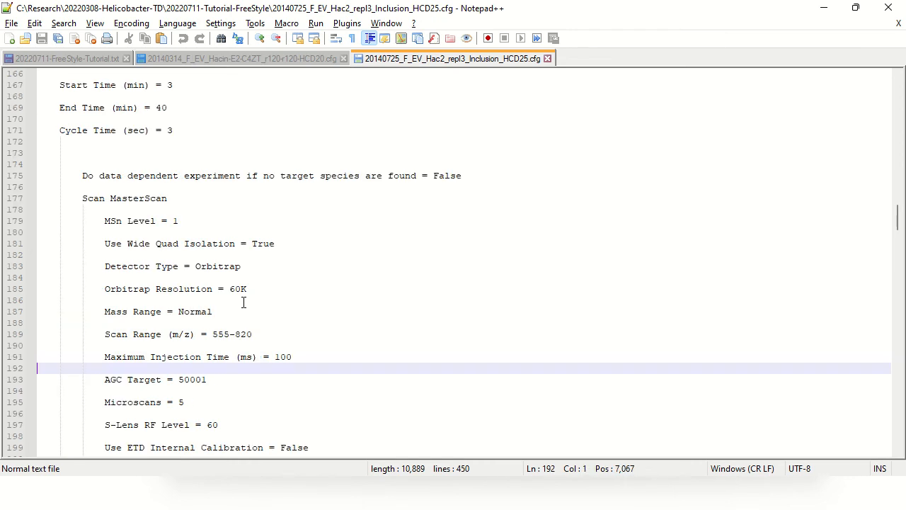
{"action": "key", "text": "Up"}
{"action": "key", "text": "Up"}
{"action": "key", "text": "Up"}
{"action": "key", "text": "Up"}
{"action": "key", "text": "Up"}
{"action": "key", "text": "Up"}
{"action": "key", "text": "Up"}
{"action": "key", "text": "Up"}
{"action": "key", "text": "Up"}
{"action": "key", "text": "Up"}
{"action": "key", "text": "Up"}
{"action": "key", "text": "Up"}
{"action": "key", "text": "Up"}
{"action": "key", "text": "Up"}
{"action": "key", "text": "Up"}
{"action": "key", "text": "Up"}
{"action": "key", "text": "Up"}
{"action": "key", "text": "Up"}
{"action": "key", "text": "Up"}
{"action": "key", "text": "Up"}
{"action": "key", "text": "Up"}
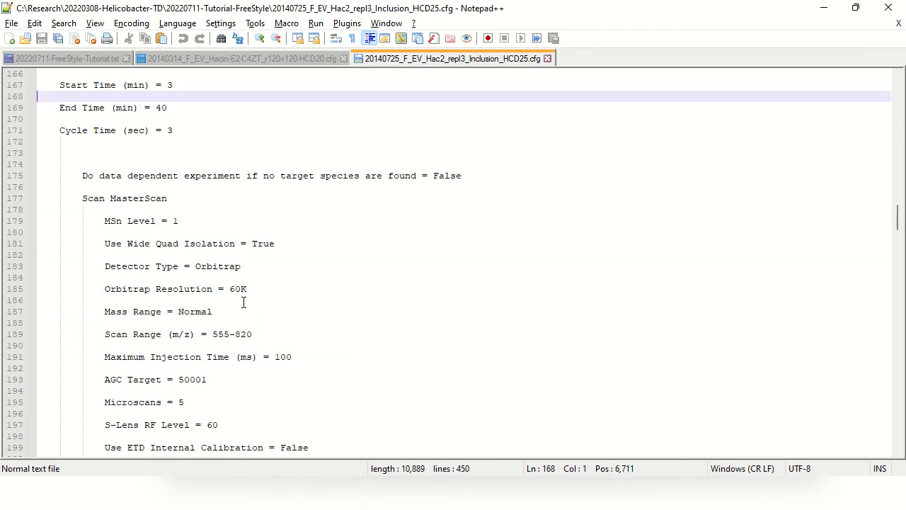
Examine the MasterScan's MS1 detector type and Orbitrap resolution in the inclusion method.
{"action": "key", "text": "Down"}
{"action": "key", "text": "Down"}
{"action": "key", "text": "Down"}
{"action": "key", "text": "Down"}
{"action": "key", "text": "Down"}
{"action": "key", "text": "Down"}
{"action": "key", "text": "Down"}
{"action": "key", "text": "Down"}
{"action": "key", "text": "Down"}
{"action": "key", "text": "Down"}
{"action": "key", "text": "Down"}
{"action": "key", "text": "Down"}
{"action": "key", "text": "Down"}
{"action": "key", "text": "Down"}
{"action": "key", "text": "Down"}
{"action": "key", "text": "Down"}
{"action": "key", "text": "Down"}
{"action": "key", "text": "Down"}
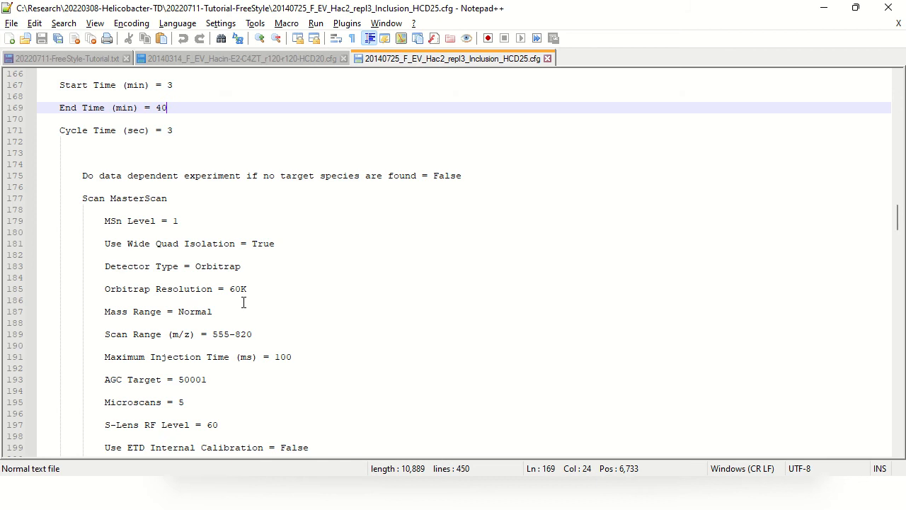
{"action": "key", "text": "End"}
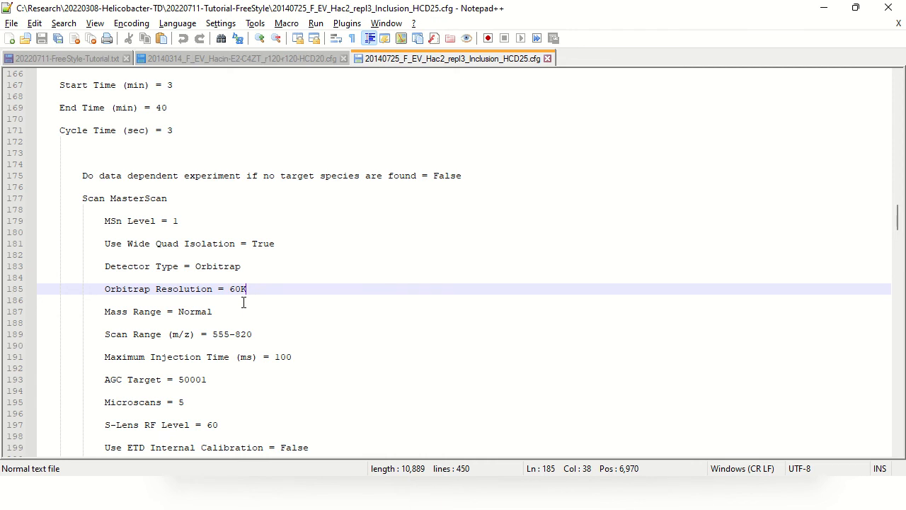
Examine the MasterScan's m/z scan range, maximum injection time and AGC target.
{"action": "key", "text": "Down"}
{"action": "key", "text": "Down"}
{"action": "key", "text": "Down"}
{"action": "key", "text": "Down"}
{"action": "key", "text": "End"}
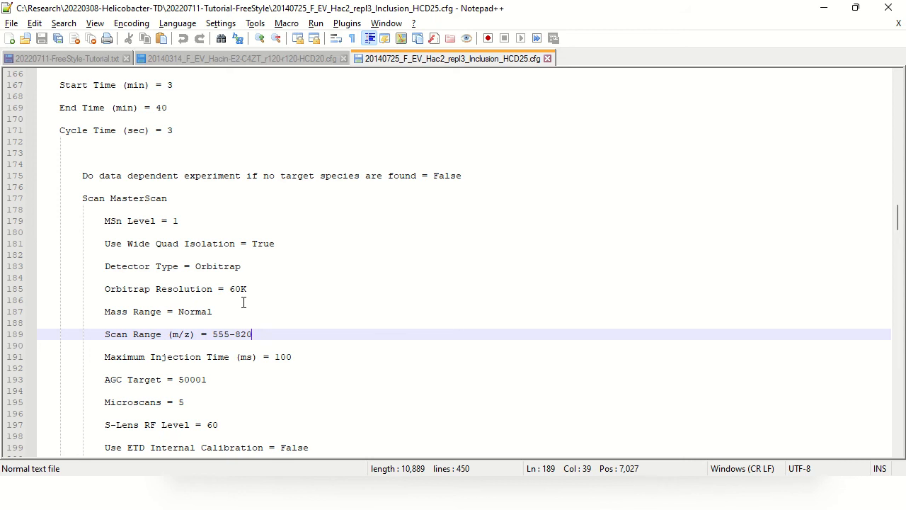
{"action": "key", "text": "Down"}
{"action": "key", "text": "Down"}
{"action": "key", "text": "Down"}
{"action": "key", "text": "Down"}
{"action": "key", "text": "Down"}
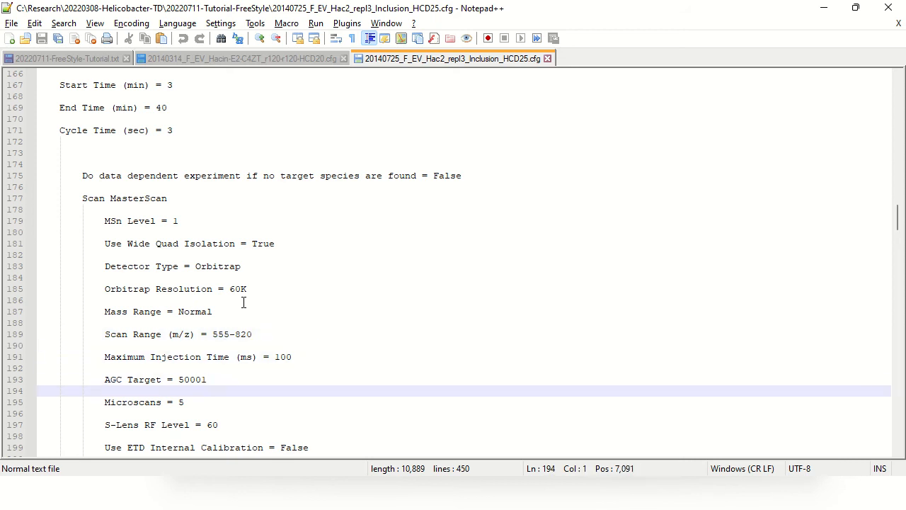
Examine the ChargeState filter, including the included charge states and the handling of undetermined charge states.
{"action": "key", "text": "Page_Down"}
{"action": "key", "text": "Up"}
{"action": "key", "text": "Up"}
{"action": "key", "text": "Up"}
{"action": "key", "text": "Up"}
{"action": "key", "text": "Up"}
{"action": "key", "text": "Up"}
{"action": "key", "text": "Up"}
{"action": "key", "text": "Up"}
{"action": "key", "text": "Up"}
{"action": "key", "text": "Up"}
{"action": "key", "text": "Up"}
{"action": "key", "text": "Up"}
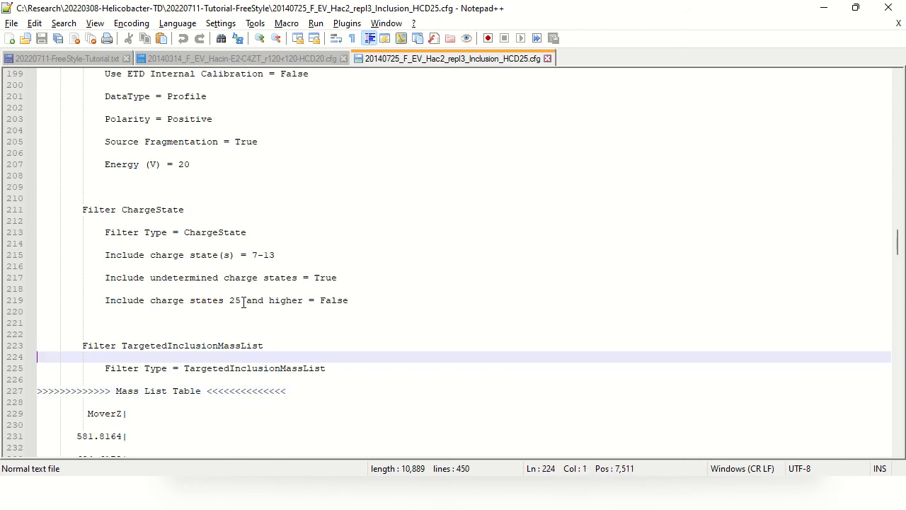
{"action": "key", "text": "Up"}
{"action": "key", "text": "Down"}
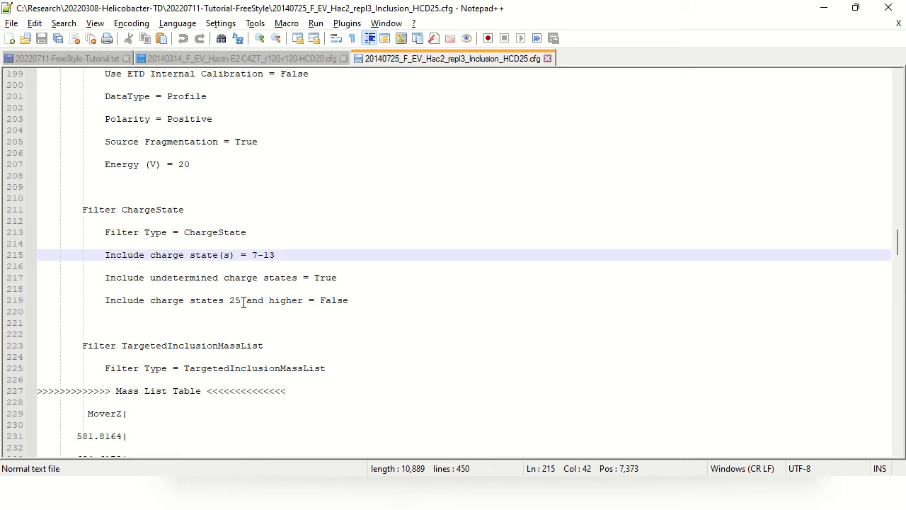
{"action": "key", "text": "Down"}
{"action": "key", "text": "Down"}
{"action": "key", "text": "Down"}
{"action": "key", "text": "Down"}
{"action": "key", "text": "Down"}
{"action": "key", "text": "Down"}
{"action": "key", "text": "Down"}
{"action": "key", "text": "Down"}
{"action": "key", "text": "Down"}
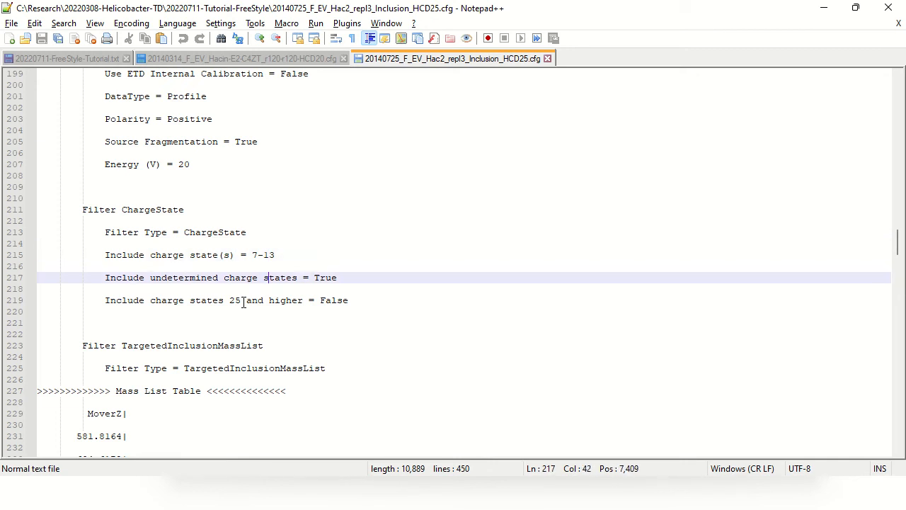
{"action": "key", "text": "Up"}
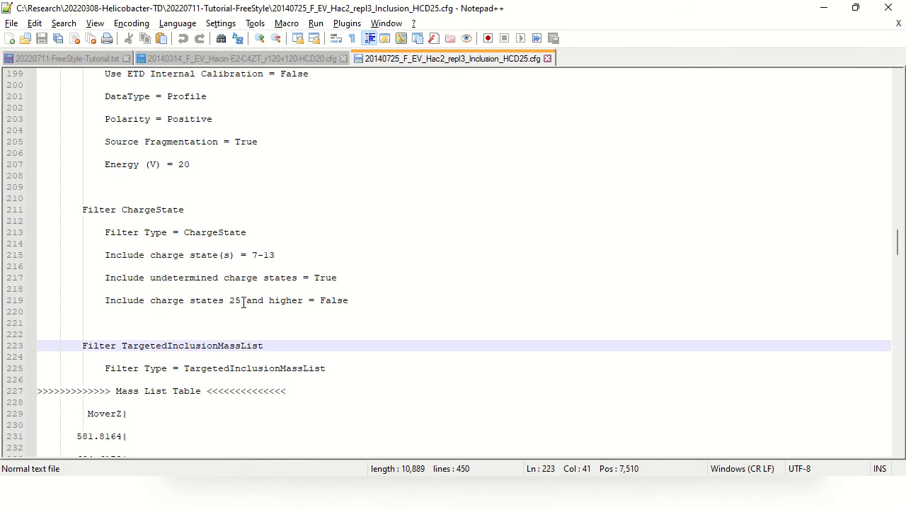
Examine the TargetedInclusionMassList filter and the m/z entries in its Mass List Table.
{"action": "key", "text": "Home"}
{"action": "key", "text": "Down"}
{"action": "key", "text": "Down"}
{"action": "key", "text": "Down"}
{"action": "key", "text": "Down"}
{"action": "key", "text": "Down"}
{"action": "key", "text": "Down"}
{"action": "key", "text": "Down"}
{"action": "key", "text": "Down"}
{"action": "key", "text": "Down"}
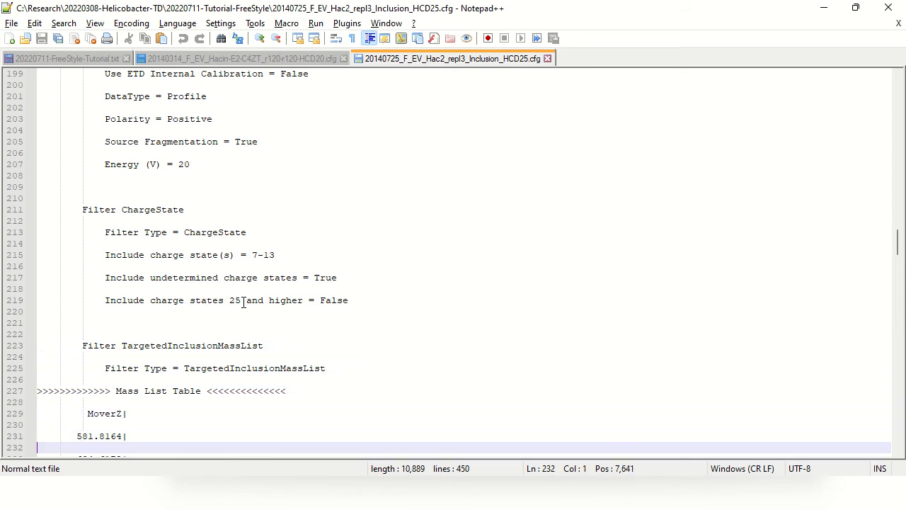
{"action": "key", "text": "Down"}
{"action": "key", "text": "Down"}
{"action": "key", "text": "Down"}
{"action": "key", "text": "Down"}
{"action": "key", "text": "Up"}
{"action": "key", "text": "Up"}
{"action": "key", "text": "Up"}
{"action": "key", "text": "Up"}
{"action": "key", "text": "Up"}
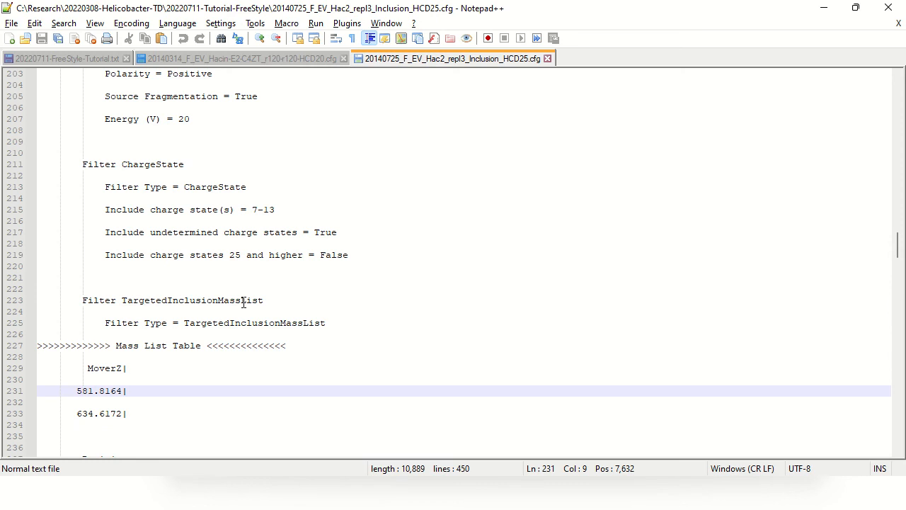
{"action": "key", "text": "Left"}
{"action": "key", "text": "Down"}
{"action": "key", "text": "Down"}
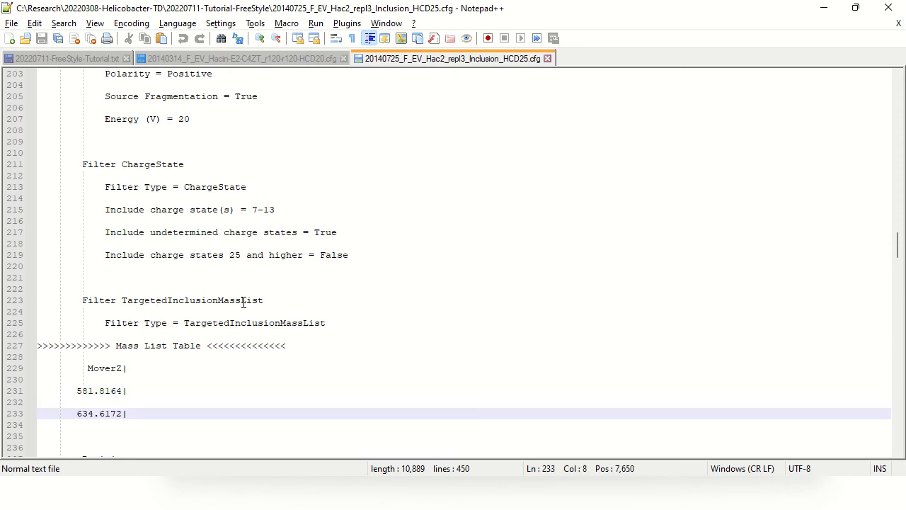
Examine the Decision section's precursor priority and the intensity threshold for Scan Event 1.
{"action": "key", "text": "Down"}
{"action": "key", "text": "Down"}
{"action": "key", "text": "Down"}
{"action": "key", "text": "Down"}
{"action": "key", "text": "Down"}
{"action": "key", "text": "Down"}
{"action": "key", "text": "Down"}
{"action": "key", "text": "Down"}
{"action": "key", "text": "Down"}
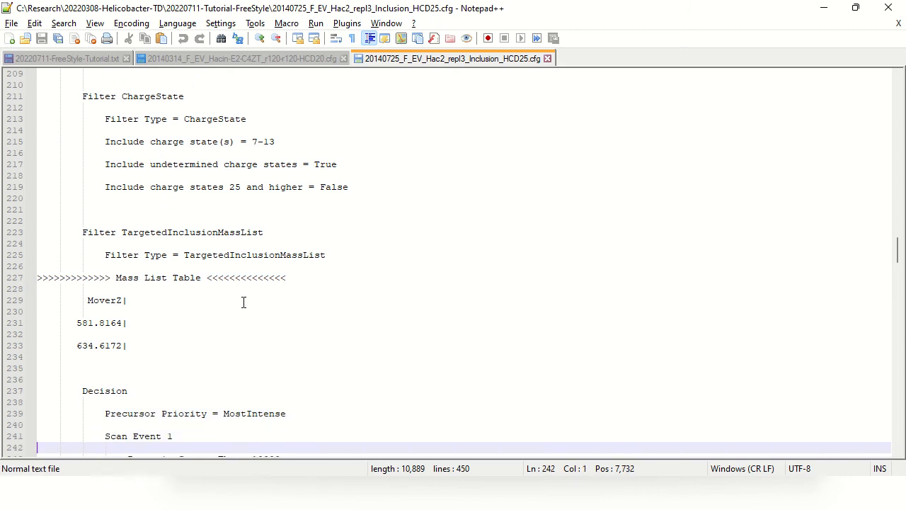
{"action": "key", "text": "Down"}
{"action": "key", "text": "Down"}
{"action": "key", "text": "Down"}
{"action": "key", "text": "Down"}
{"action": "key", "text": "Down"}
{"action": "key", "text": "Up"}
{"action": "key", "text": "Up"}
{"action": "key", "text": "Up"}
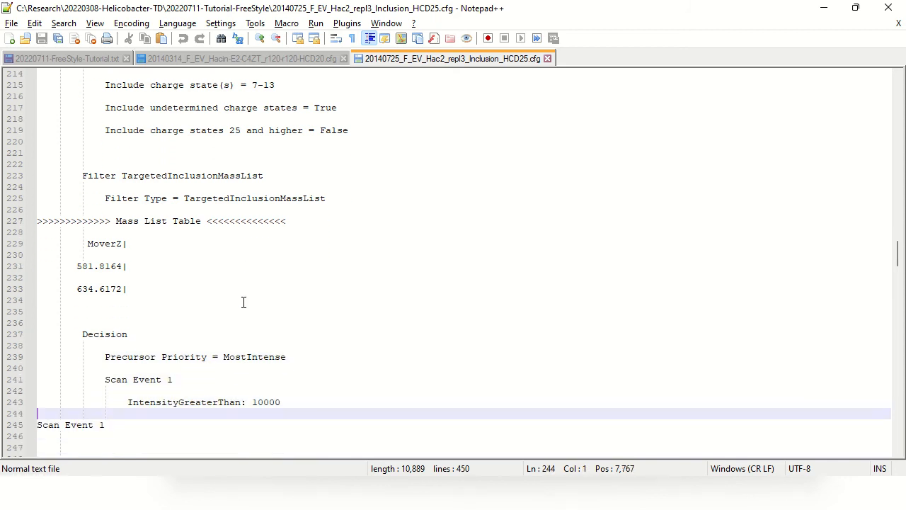
{"action": "key", "text": "Up"}
{"action": "key", "text": "Up"}
{"action": "key", "text": "Up"}
{"action": "key", "text": "Up"}
{"action": "key", "text": "Up"}
{"action": "key", "text": "Down"}
{"action": "key", "text": "Down"}
{"action": "key", "text": "Down"}
{"action": "key", "text": "Down"}
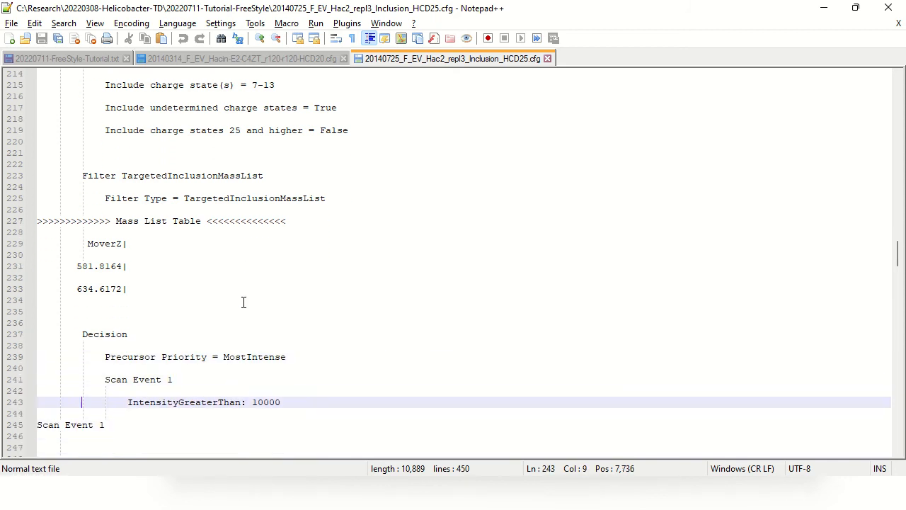
Go past the Scan Event 1 heading to the ddMSnScan section and check its MSn level.
{"action": "key", "text": "Down"}
{"action": "key", "text": "Down"}
{"action": "key", "text": "Down"}
{"action": "key", "text": "Down"}
{"action": "key", "text": "Down"}
{"action": "key", "text": "Down"}
{"action": "key", "text": "Down"}
{"action": "key", "text": "Down"}
{"action": "key", "text": "Down"}
{"action": "key", "text": "Down"}
{"action": "key", "text": "Down"}
{"action": "key", "text": "Down"}
{"action": "key", "text": "Down"}
{"action": "key", "text": "Down"}
{"action": "key", "text": "Down"}
{"action": "key", "text": "Down"}
{"action": "key", "text": "Down"}
{"action": "key", "text": "Down"}
{"action": "key", "text": "Down"}
{"action": "key", "text": "Down"}
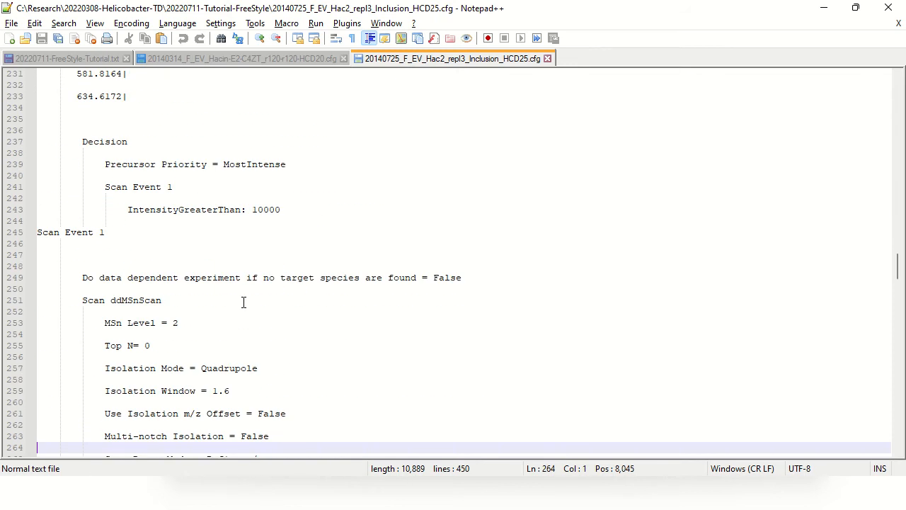
{"action": "key", "text": "Up"}
{"action": "key", "text": "Up"}
{"action": "key", "text": "Up"}
{"action": "key", "text": "Up"}
{"action": "key", "text": "Up"}
{"action": "key", "text": "Up"}
{"action": "key", "text": "Up"}
{"action": "key", "text": "Up"}
{"action": "key", "text": "Up"}
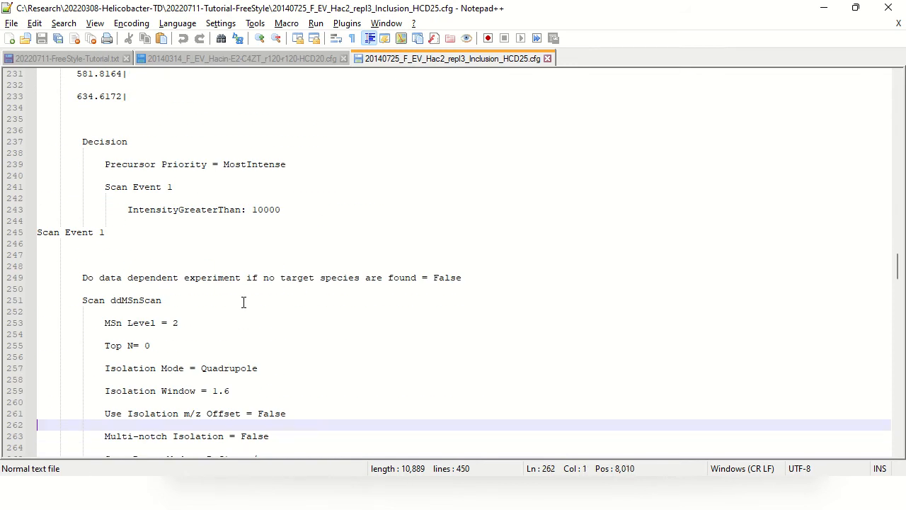
{"action": "key", "text": "Up"}
{"action": "key", "text": "Up"}
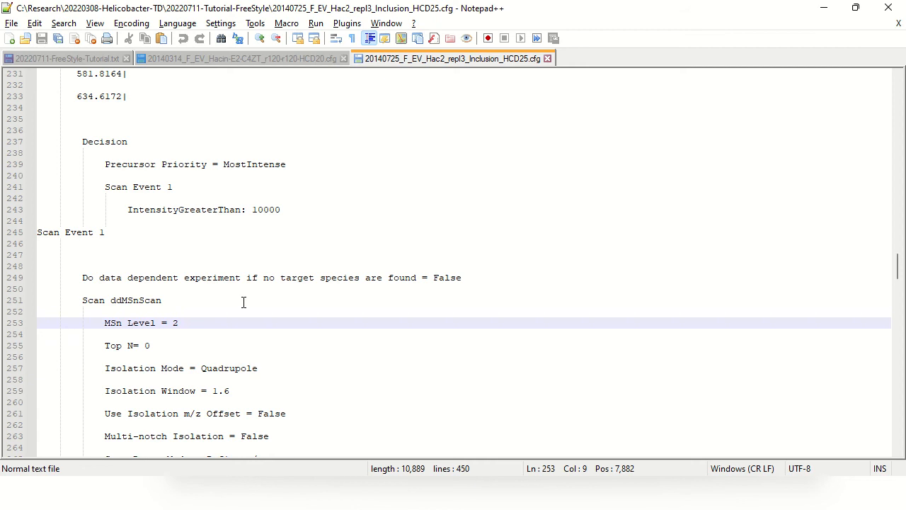
Examine the ddMSnScan isolation settings, including isolation mode, isolation window, m/z offset and multi-notch isolation.
{"action": "key", "text": "Down"}
{"action": "key", "text": "Down"}
{"action": "key", "text": "Down"}
{"action": "key", "text": "Down"}
{"action": "key", "text": "Down"}
{"action": "key", "text": "Down"}
{"action": "key", "text": "Down"}
{"action": "key", "text": "Down"}
{"action": "key", "text": "Down"}
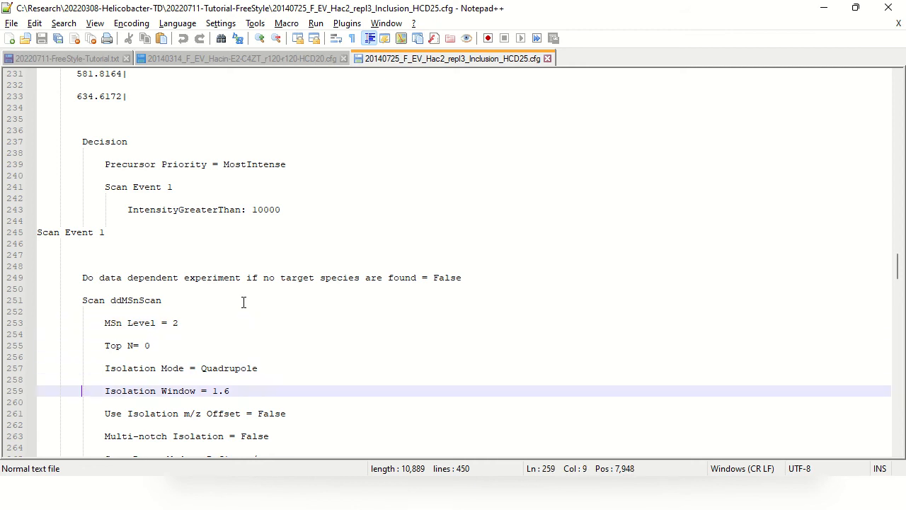
{"action": "key", "text": "Down"}
{"action": "key", "text": "Down"}
{"action": "key", "text": "Down"}
{"action": "key", "text": "Down"}
{"action": "key", "text": "Up"}
{"action": "key", "text": "Up"}
{"action": "key", "text": "Up"}
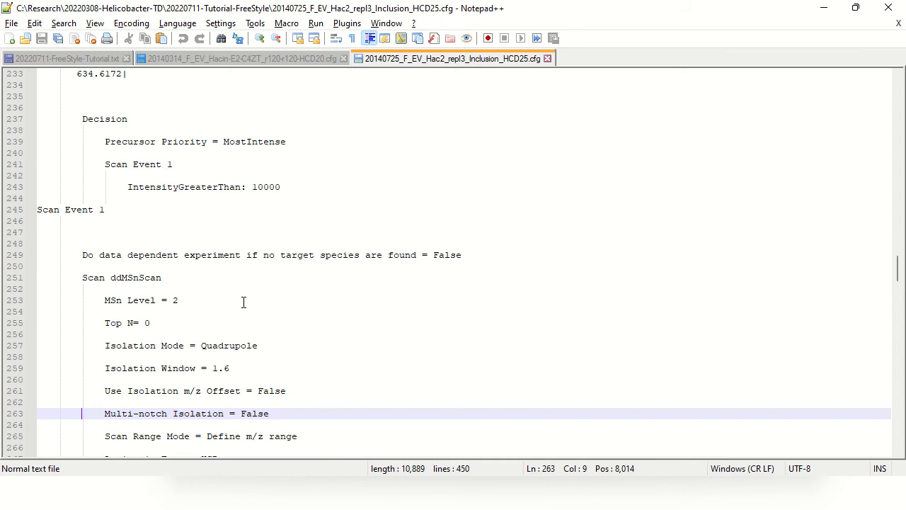
Examine the scan range mode and activation type of the ddMSnScan section.
{"action": "key", "text": "Down"}
{"action": "key", "text": "Down"}
{"action": "key", "text": "Down"}
{"action": "key", "text": "Down"}
{"action": "key", "text": "Down"}
{"action": "key", "text": "Down"}
{"action": "key", "text": "Down"}
{"action": "key", "text": "Down"}
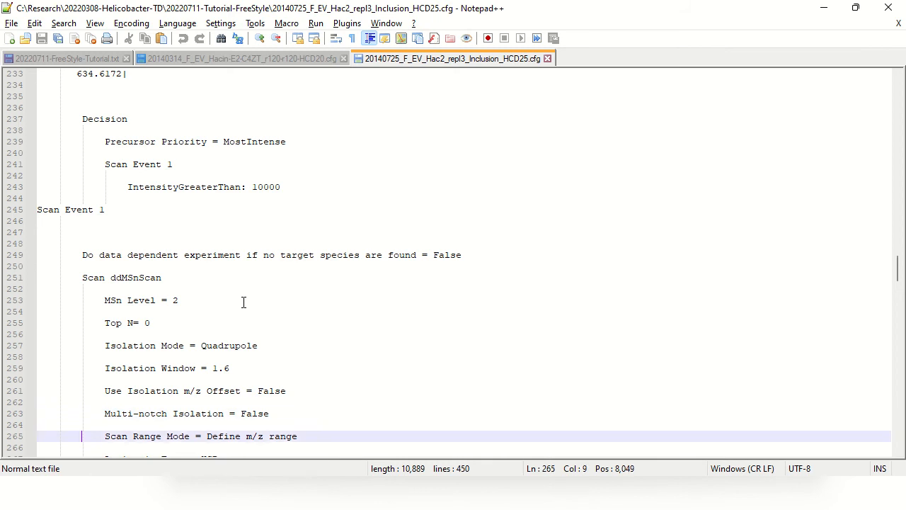
{"action": "key", "text": "Down"}
{"action": "key", "text": "Down"}
{"action": "key", "text": "Down"}
{"action": "key", "text": "Down"}
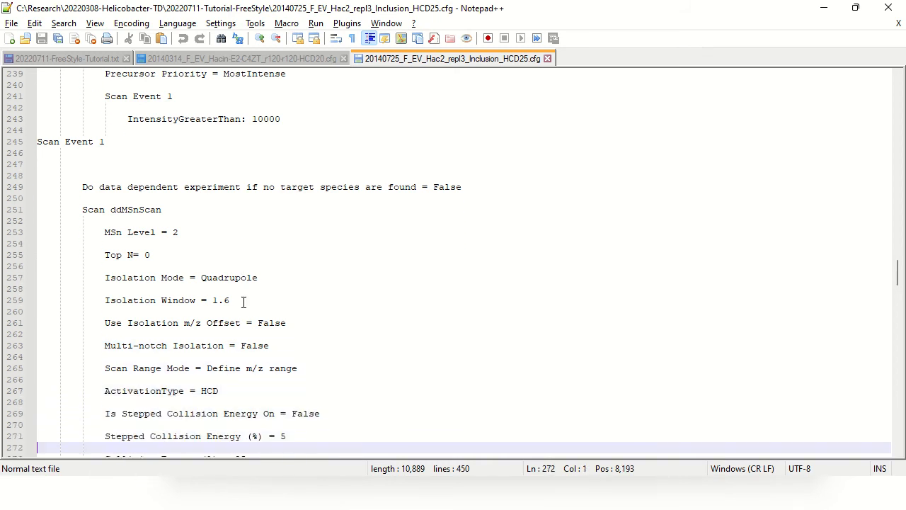
{"action": "key", "text": "Up"}
{"action": "key", "text": "Up"}
{"action": "key", "text": "Up"}
{"action": "key", "text": "Up"}
{"action": "key", "text": "Up"}
{"action": "key", "text": "Up"}
{"action": "key", "text": "Up"}
{"action": "key", "text": "Up"}
{"action": "key", "text": "Up"}
{"action": "key", "text": "Up"}
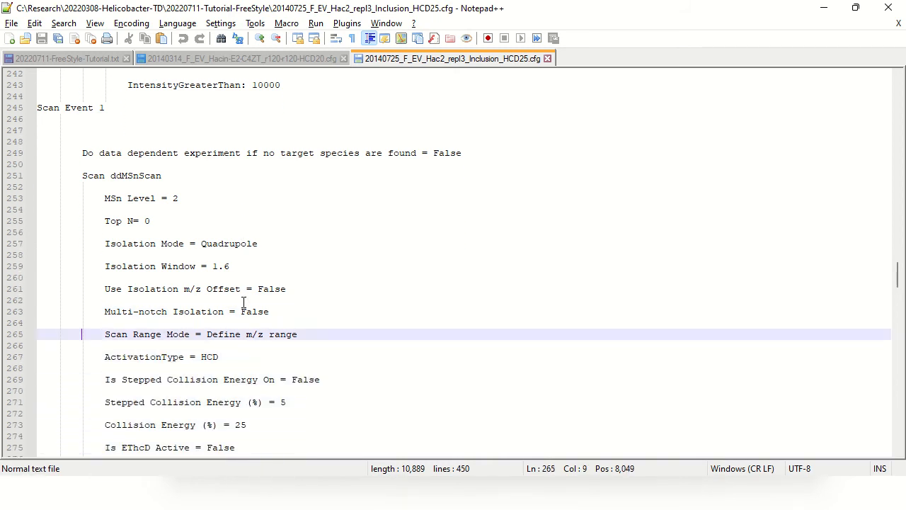
{"action": "key", "text": "Down"}
{"action": "key", "text": "Down"}
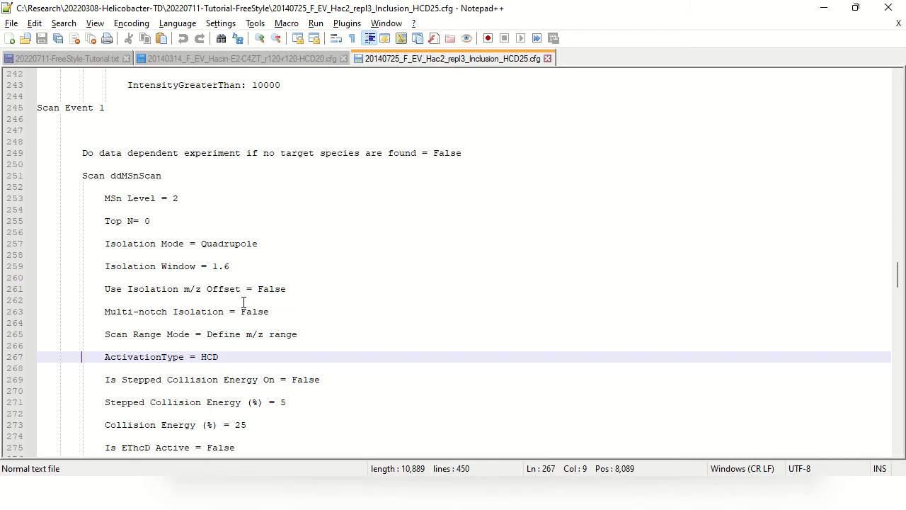
Check the stepped collision energy and collision energy settings of the ddMSnScan.
{"action": "key", "text": "Down"}
{"action": "key", "text": "Down"}
{"action": "key", "text": "Down"}
{"action": "key", "text": "Down"}
{"action": "key", "text": "Down"}
{"action": "key", "text": "Down"}
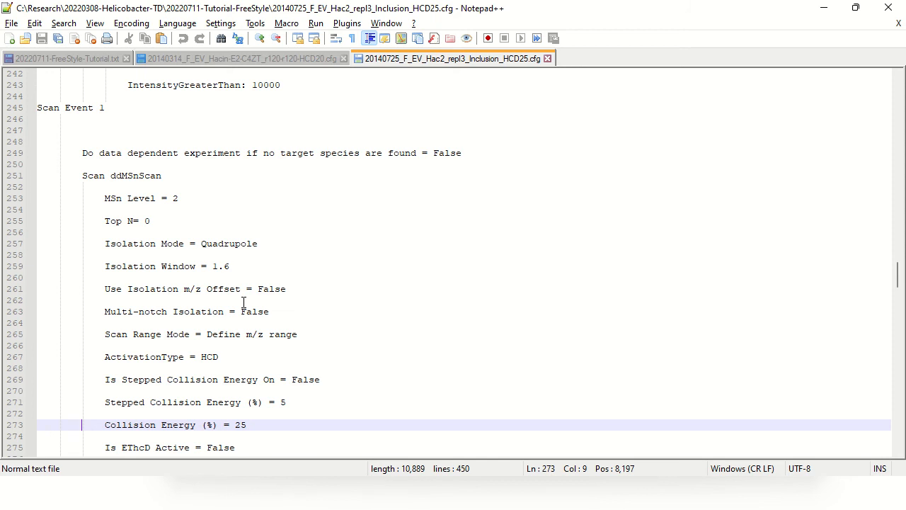
Examine the remaining ddMSnScan settings, including detector, resolution, scan range, injection time, AGC target and microscans.
{"action": "key", "text": "Page_Down"}
{"action": "key", "text": "Up"}
{"action": "key", "text": "Up"}
{"action": "key", "text": "Up"}
{"action": "key", "text": "Up"}
{"action": "key", "text": "Up"}
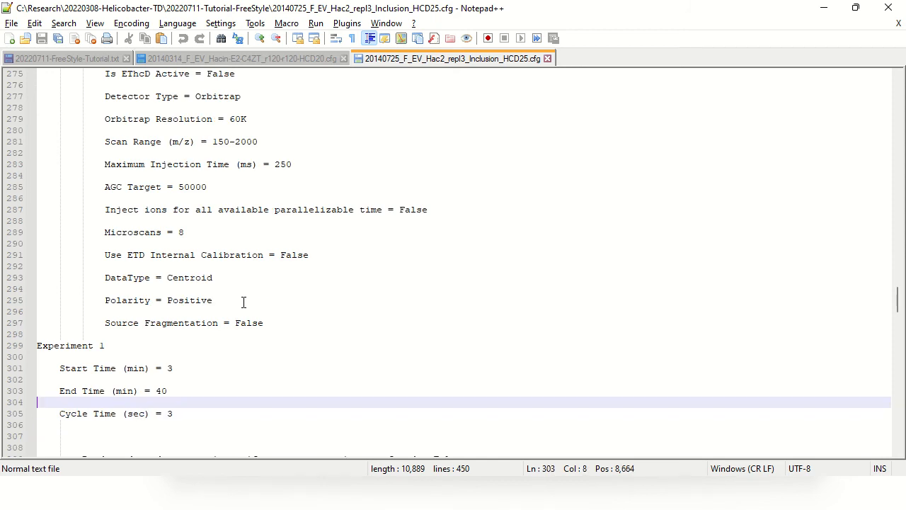
{"action": "key", "text": "Right"}
{"action": "key", "text": "Right"}
{"action": "key", "text": "Right"}
{"action": "key", "text": "Right"}
{"action": "key", "text": "Right"}
{"action": "key", "text": "Right"}
{"action": "key", "text": "Right"}
Check the start, end and cycle times listed under the Experiment 1 heading.
{"action": "key", "text": "Down"}
{"action": "key", "text": "Down"}
{"action": "key", "text": "Down"}
{"action": "key", "text": "Down"}
{"action": "key", "text": "Down"}
{"action": "key", "text": "Down"}
{"action": "key", "text": "Down"}
{"action": "key", "text": "Down"}
{"action": "key", "text": "Down"}
{"action": "key", "text": "Down"}
{"action": "key", "text": "Down"}
{"action": "key", "text": "Down"}
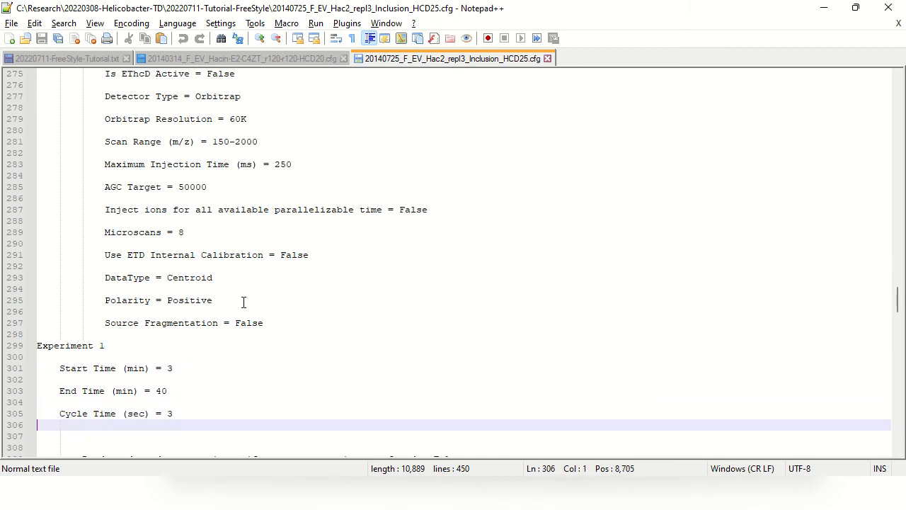
Examine the following MasterScan section, including its resolution, scan range, microscans and source fragmentation energy.
{"action": "key", "text": "Down"}
{"action": "key", "text": "Down"}
{"action": "key", "text": "Down"}
{"action": "key", "text": "Down"}
{"action": "key", "text": "Down"}
{"action": "key", "text": "Down"}
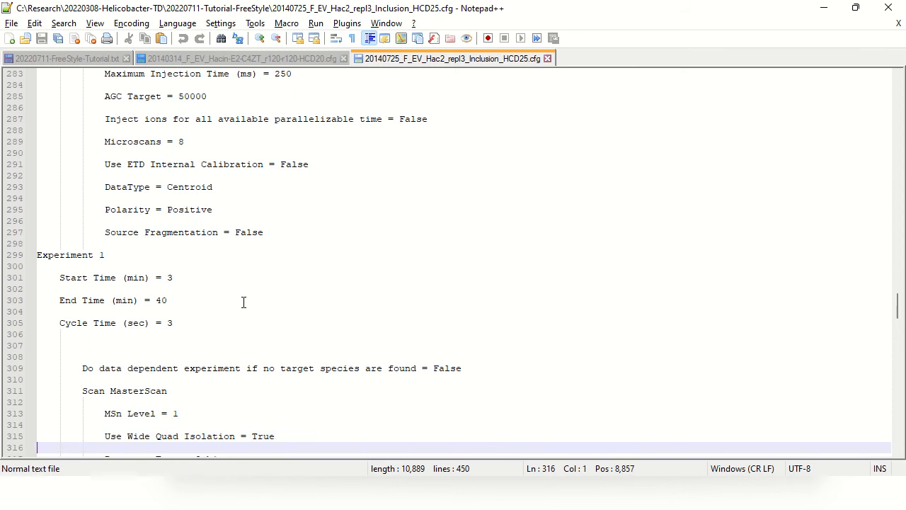
{"action": "key", "text": "Page_Down"}
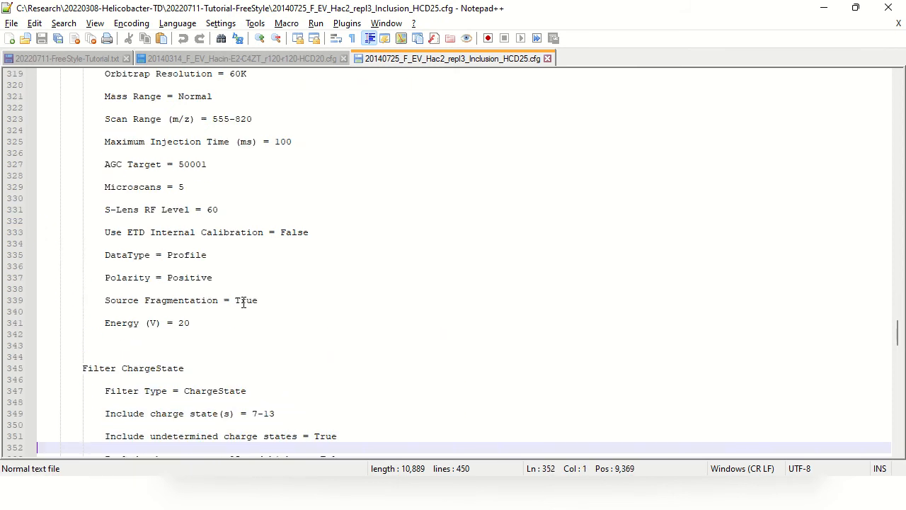
Go past the ChargeState filter and find the next TargetedInclusionMassList filter's Mass List Table.
{"action": "key", "text": "Page_Down"}
{"action": "key", "text": "Up"}
{"action": "key", "text": "Up"}
{"action": "key", "text": "Up"}
{"action": "key", "text": "Up"}
{"action": "key", "text": "Up"}
{"action": "key", "text": "Up"}
{"action": "key", "text": "Up"}
{"action": "key", "text": "Up"}
{"action": "key", "text": "Up"}
{"action": "key", "text": "Up"}
{"action": "key", "text": "Up"}
{"action": "key", "text": "Up"}
{"action": "key", "text": "Up"}
{"action": "key", "text": "Up"}
{"action": "key", "text": "Up"}
{"action": "key", "text": "Up"}
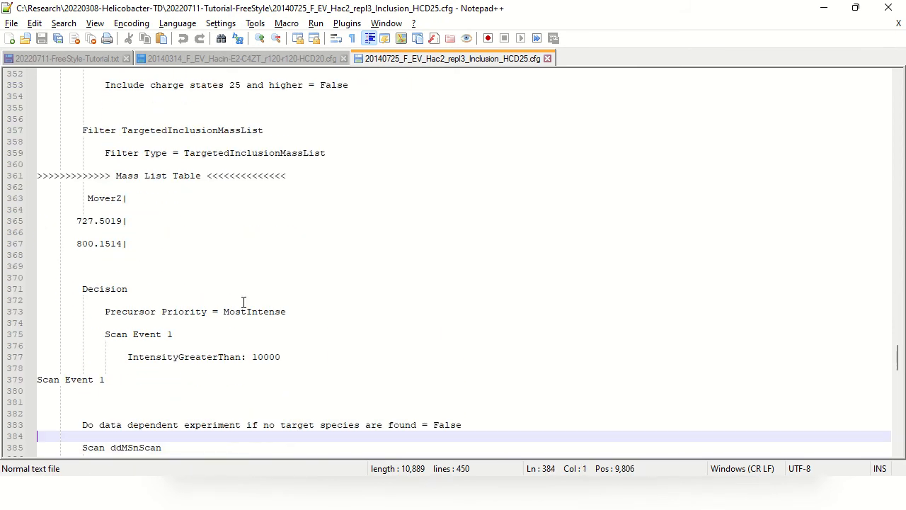
{"action": "key", "text": "Up"}
{"action": "key", "text": "Up"}
{"action": "key", "text": "Up"}
{"action": "key", "text": "Up"}
{"action": "key", "text": "Up"}
{"action": "key", "text": "Up"}
{"action": "key", "text": "Up"}
{"action": "key", "text": "Up"}
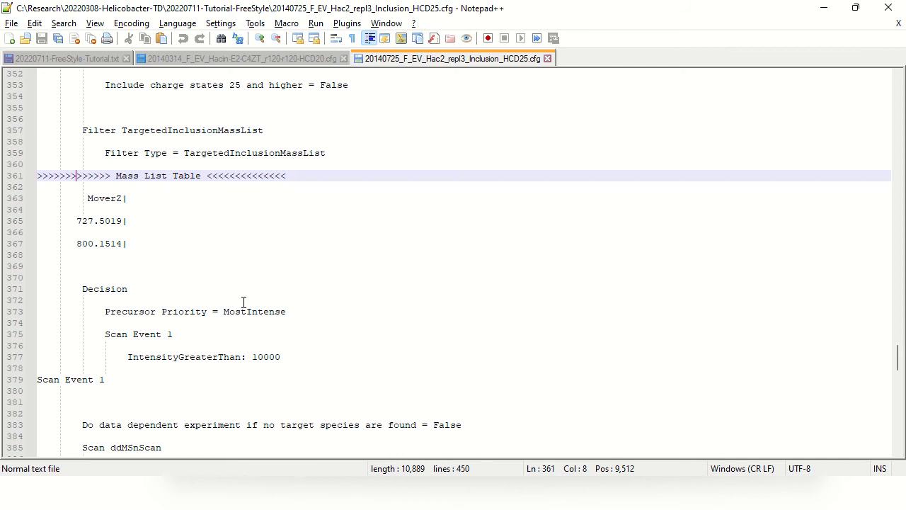
Compare the two m/z entries in this experiment's Mass List Table.
{"action": "key", "text": "Down"}
{"action": "key", "text": "Down"}
{"action": "key", "text": "Down"}
{"action": "key", "text": "Down"}
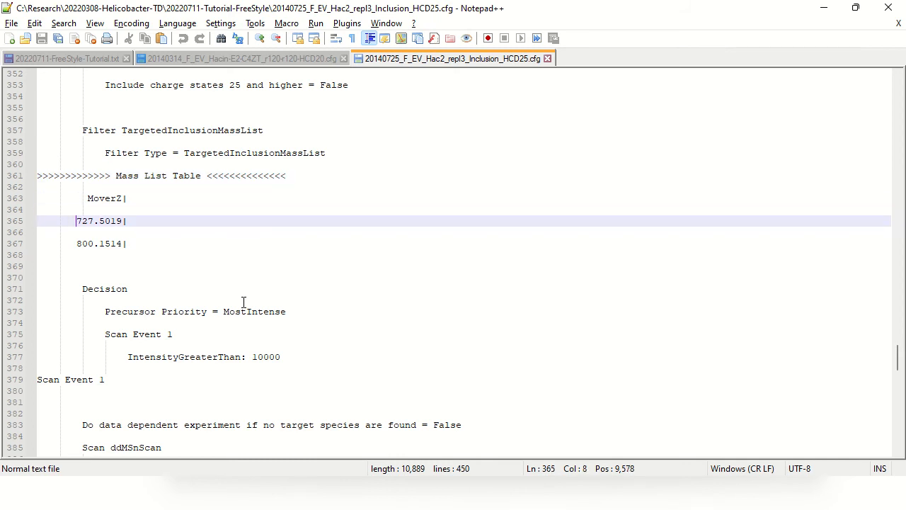
{"action": "key", "text": "Down"}
{"action": "key", "text": "Down"}
{"action": "key", "text": "Up"}
{"action": "key", "text": "Up"}
{"action": "key", "text": "Down"}
{"action": "key", "text": "Down"}
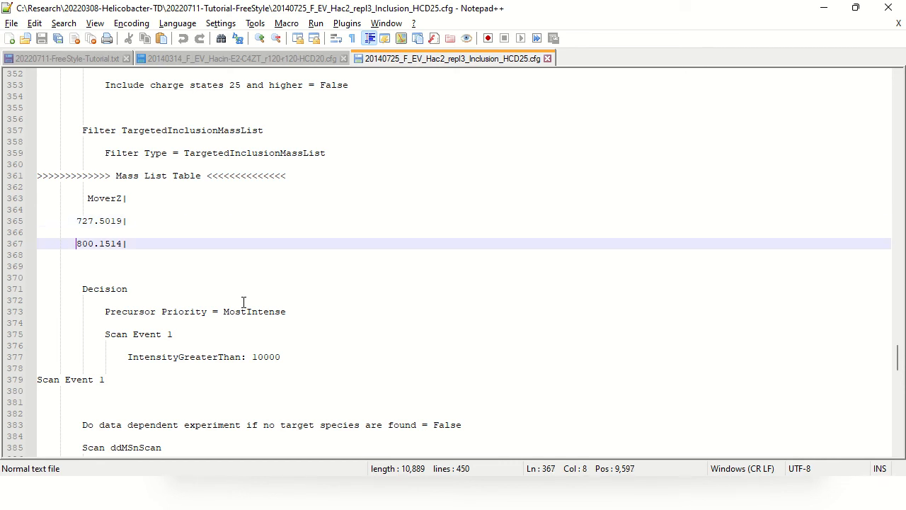
{"action": "key", "text": "Up"}
{"action": "key", "text": "Up"}
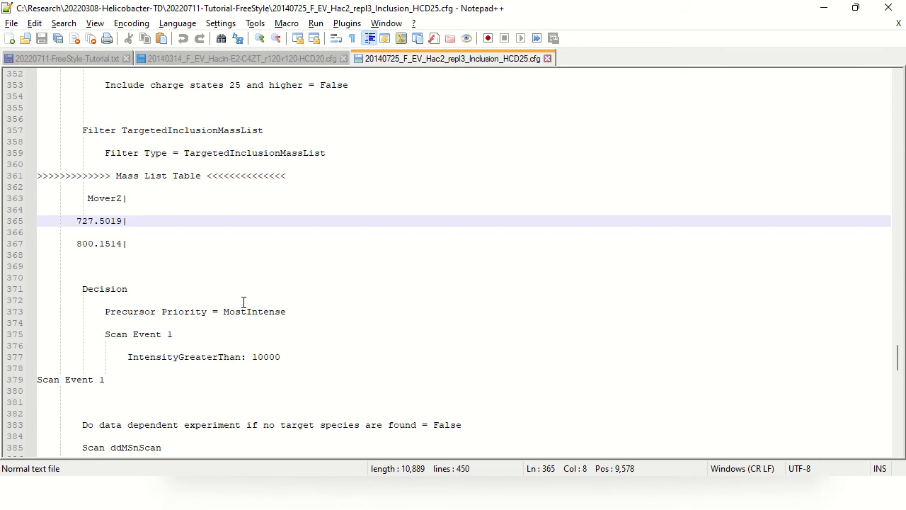
{"action": "key", "text": "Down"}
{"action": "key", "text": "Down"}
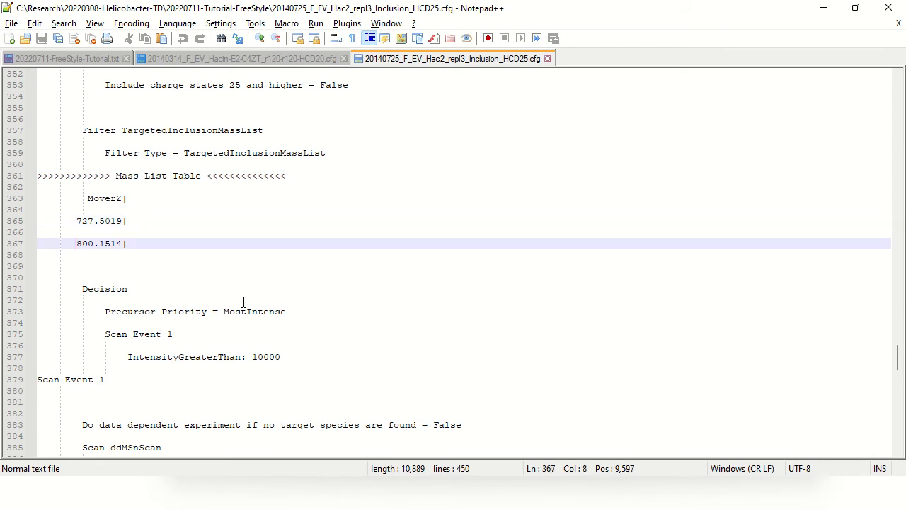
Examine the final MS2 settings at the end of the method, especially the number of microscans.
{"action": "key", "text": "Page_Down"}
{"action": "key", "text": "Page_Down"}
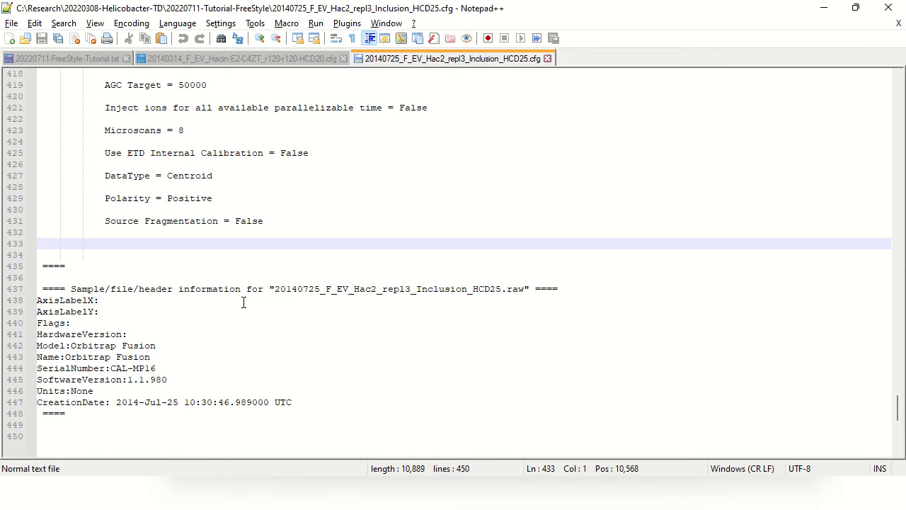
{"action": "key", "text": "Up"}
{"action": "key", "text": "Up"}
{"action": "key", "text": "Up"}
{"action": "key", "text": "Up"}
{"action": "key", "text": "Up"}
{"action": "key", "text": "Up"}
{"action": "key", "text": "Up"}
{"action": "key", "text": "Up"}
{"action": "key", "text": "Up"}
{"action": "key", "text": "Up"}
{"action": "key", "text": "Up"}
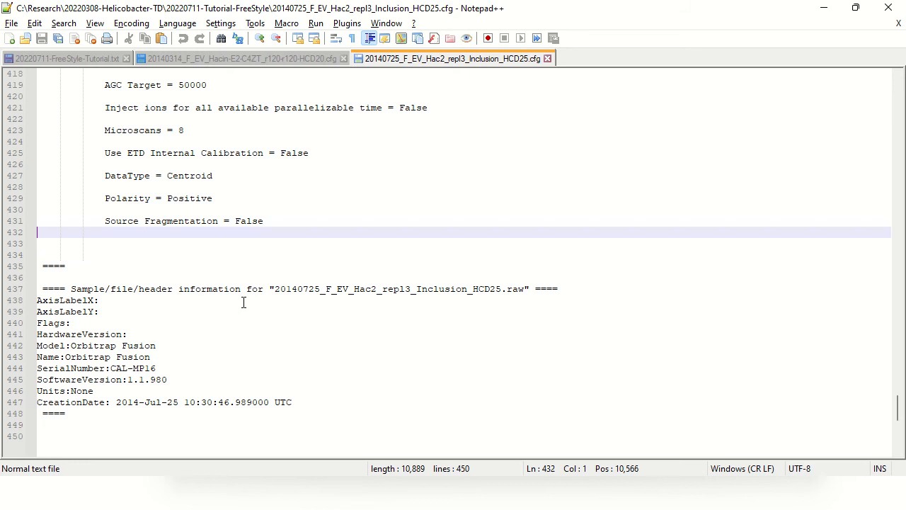
{"action": "key", "text": "Down"}
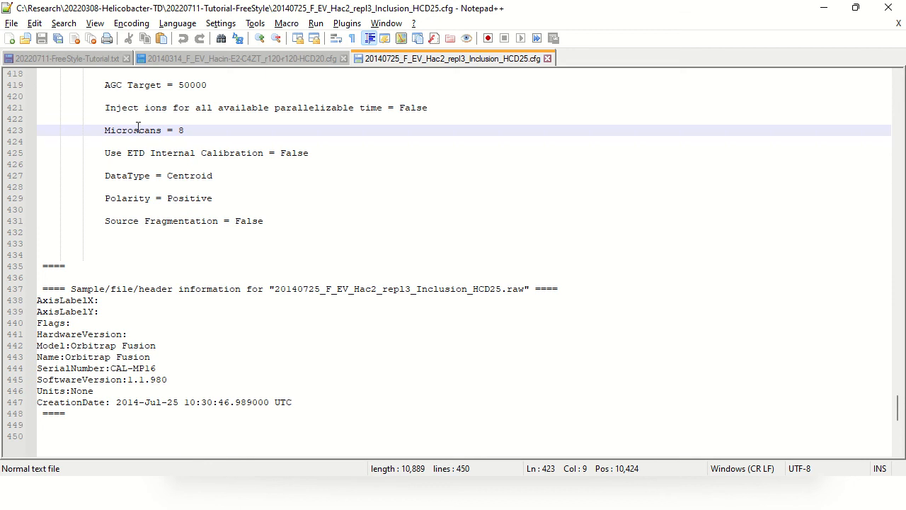
Return to the 20220711-FreeStyle-Tutorial.txt notes and review the suggested Xtract changes in item 2.
{"action": "left_click", "coordinate": [72, 60]}
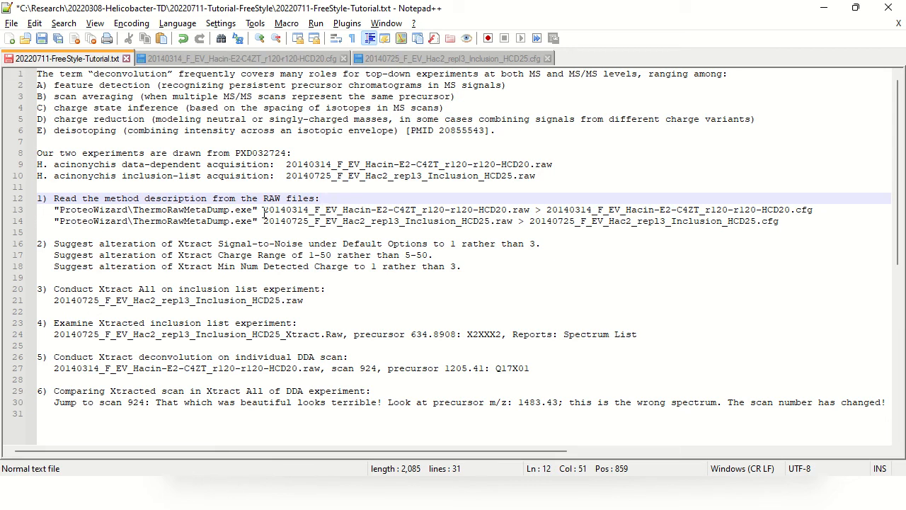
{"action": "key", "text": "Home"}
{"action": "key", "text": "Down"}
{"action": "key", "text": "Down"}
{"action": "key", "text": "Down"}
{"action": "key", "text": "Down"}
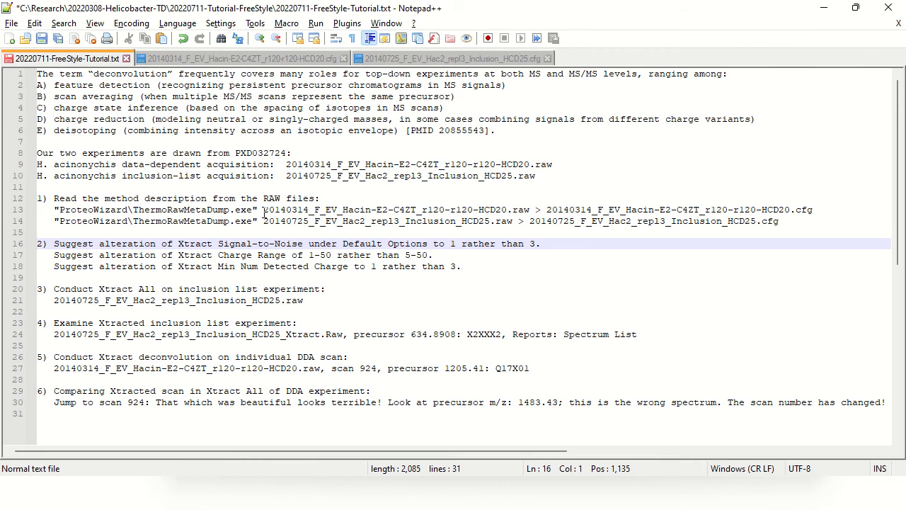
{"action": "key", "text": "Down"}
{"action": "key", "text": "Down"}
{"action": "key", "text": "Up"}
{"action": "key", "text": "Up"}
Switch to Thermo Scientific FreeStyle.
{"action": "key", "text": "alt+Tab"}
{"action": "key", "text": "alt+Tab"}
{"action": "key", "text": "alt+Tab"}
{"action": "key", "text": "alt+Tab"}
{"action": "key", "text": "alt+Tab"}
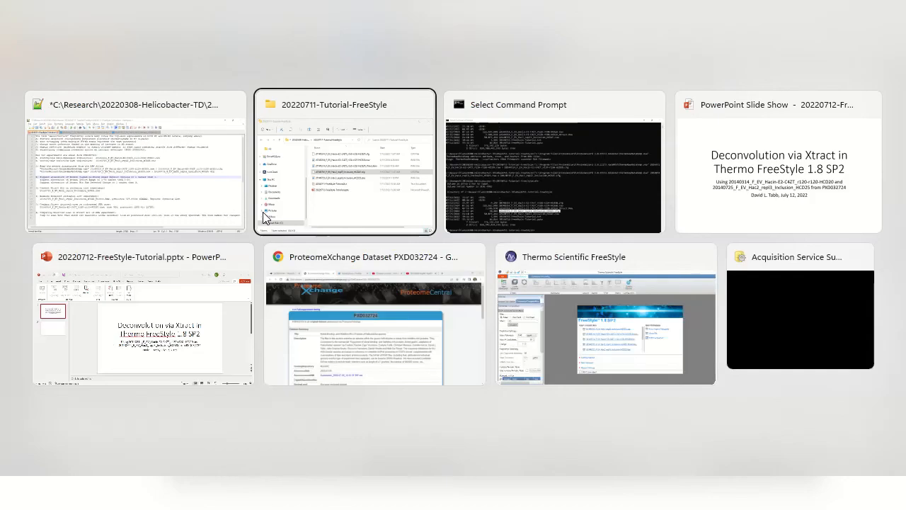
{"action": "key", "text": "alt+Tab"}
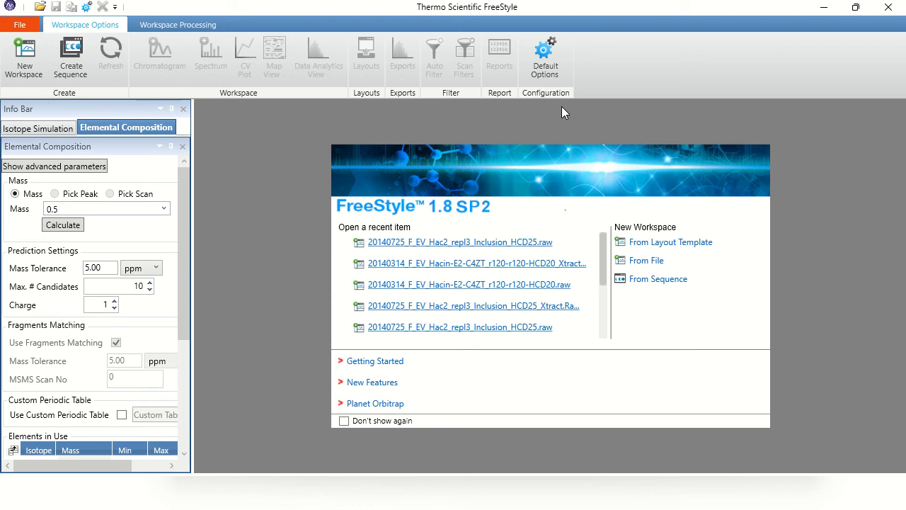
{"action": "left_click", "coordinate": [544, 54]}
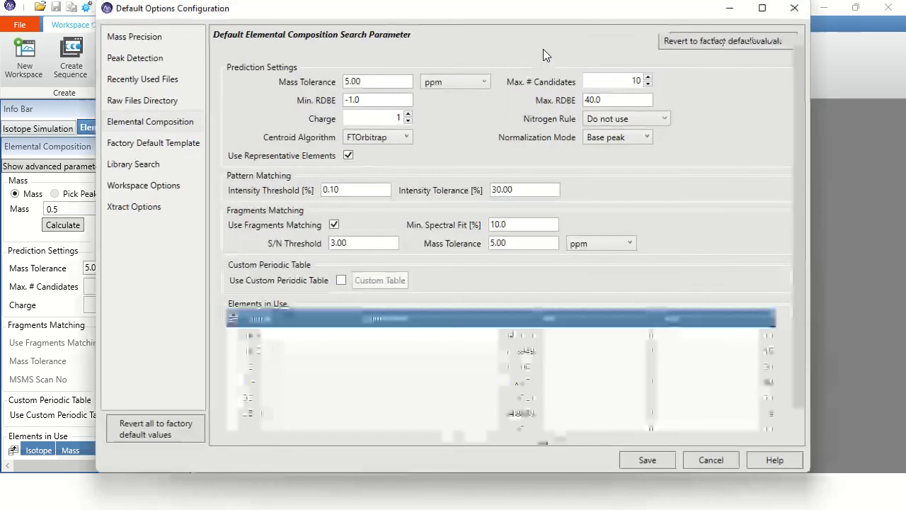
{"action": "left_click", "coordinate": [795, 8]}
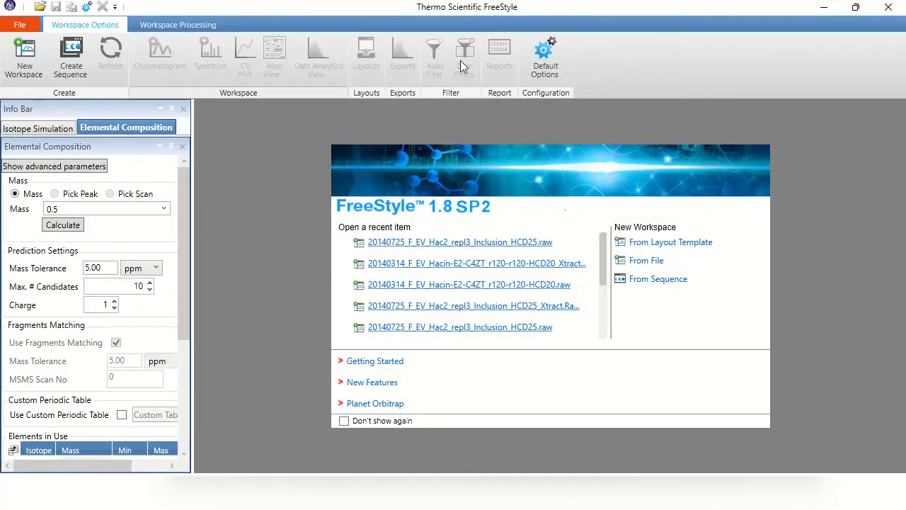
{"action": "left_click", "coordinate": [181, 22]}
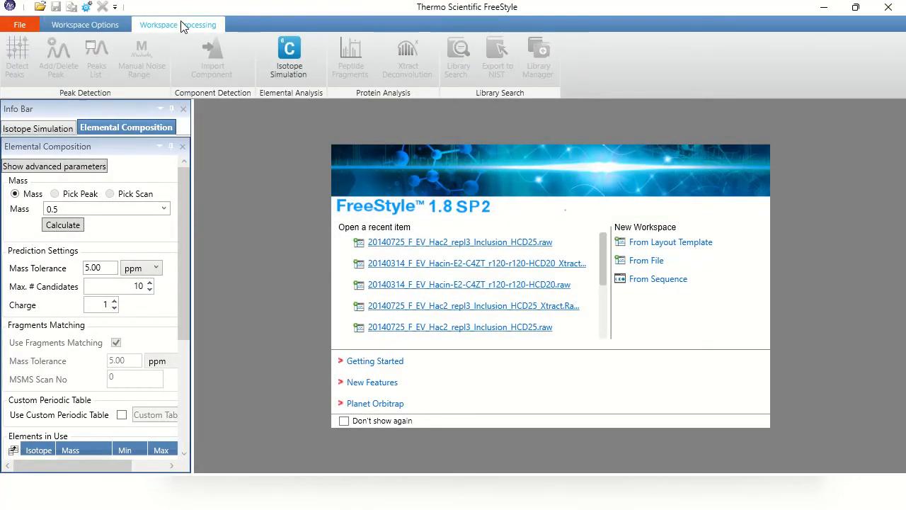
{"action": "left_click", "coordinate": [100, 28]}
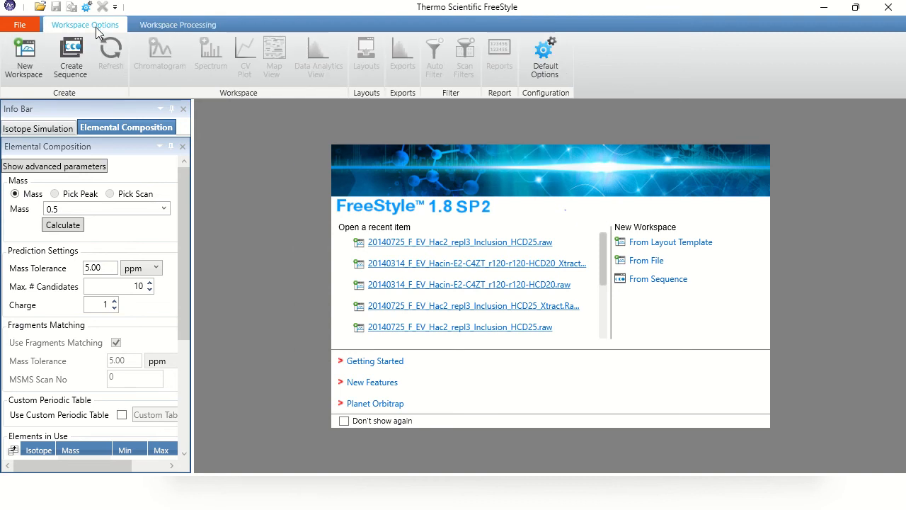
Set the S/N Threshold in the default Xtract Options to 1 and save the configuration.
{"action": "left_click", "coordinate": [546, 55]}
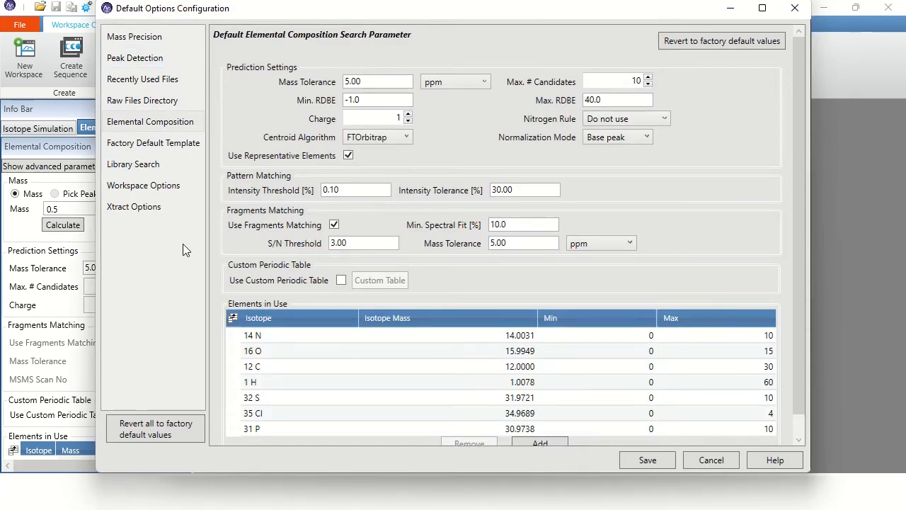
{"action": "left_click", "coordinate": [129, 213]}
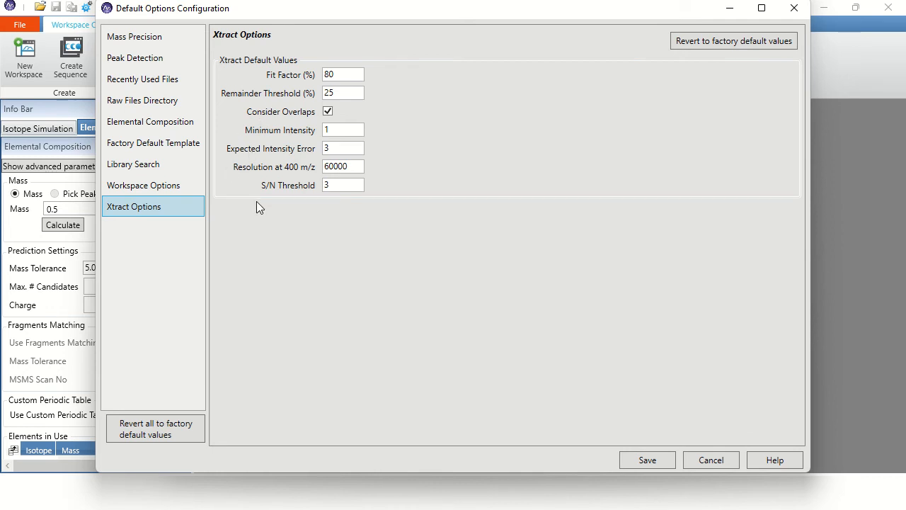
{"action": "double_click", "coordinate": [332, 186]}
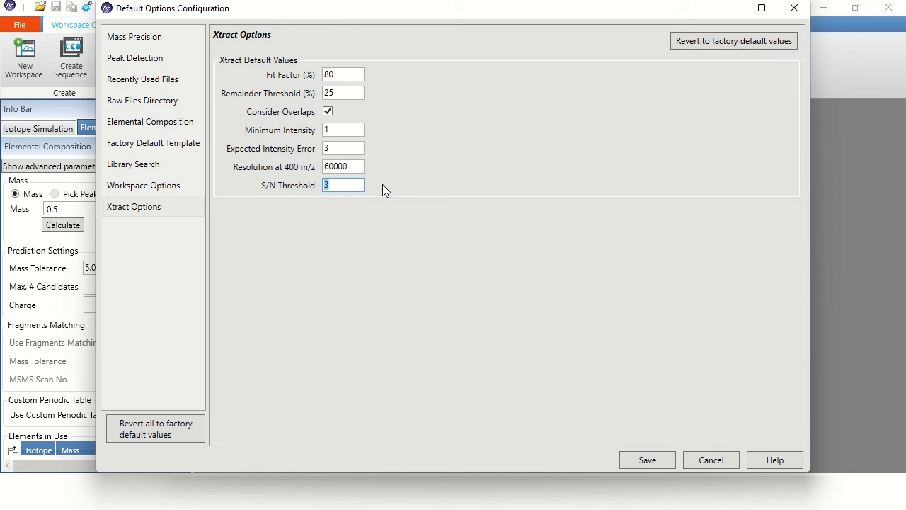
{"action": "type", "text": "1"}
{"action": "left_click", "coordinate": [652, 455]}
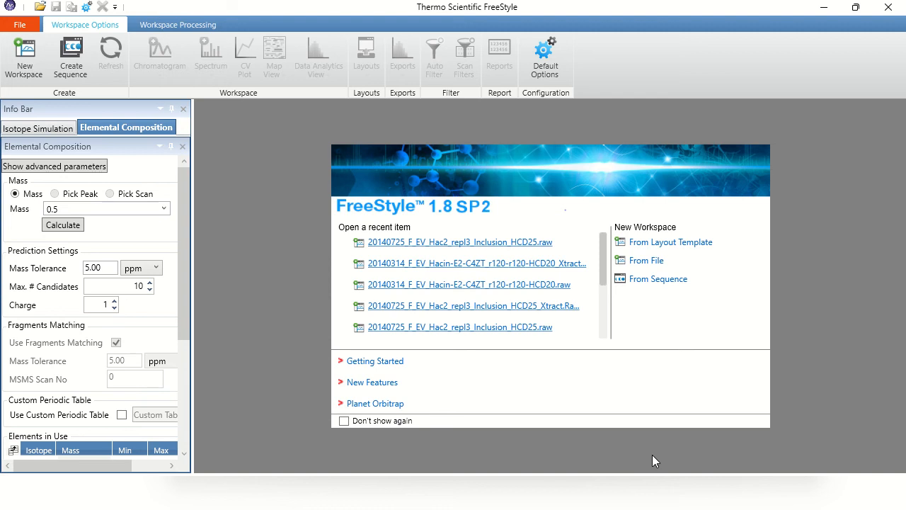
Switch back to the Notepad++ tutorial notes and select the inclusion list file name 20140725_F_EV_Hac2_repl3_Inclusion_HCD25 under item 3.
{"action": "key", "text": "alt+Tab"}
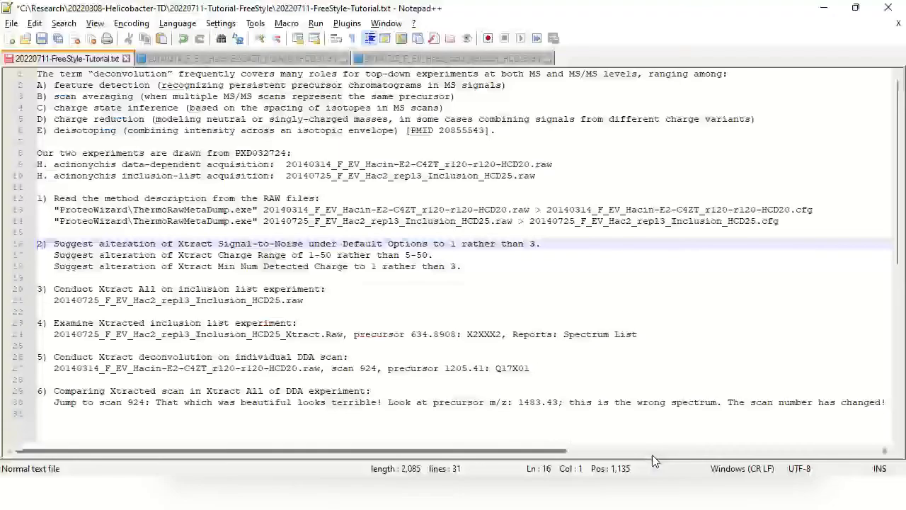
{"action": "left_click", "coordinate": [207, 301]}
{"action": "double_click", "coordinate": [207, 300]}
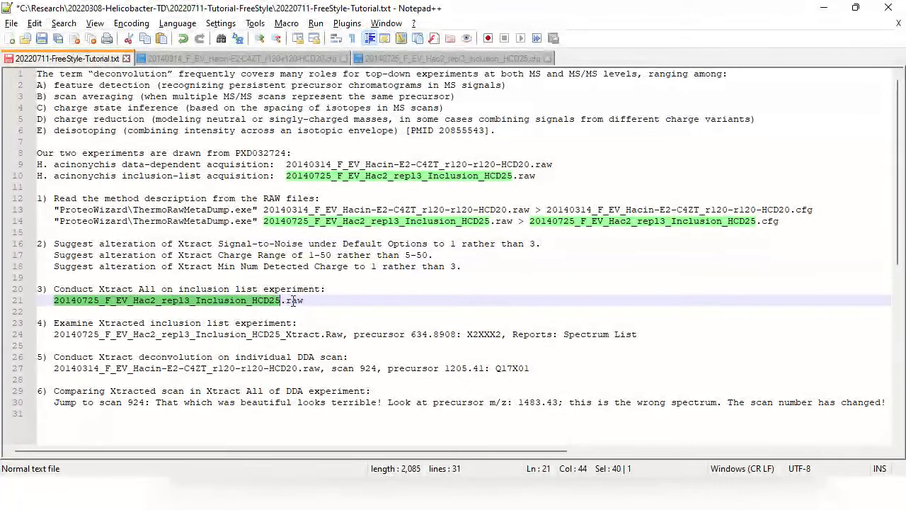
Switch to FreeStyle and start a new workspace, browsing for its raw file to C:\Research\20220308-Helicobacter-TD\20220711-Tutorial-FreeStyle.
{"action": "left_click", "coordinate": [292, 300]}
{"action": "key", "text": "alt+Tab"}
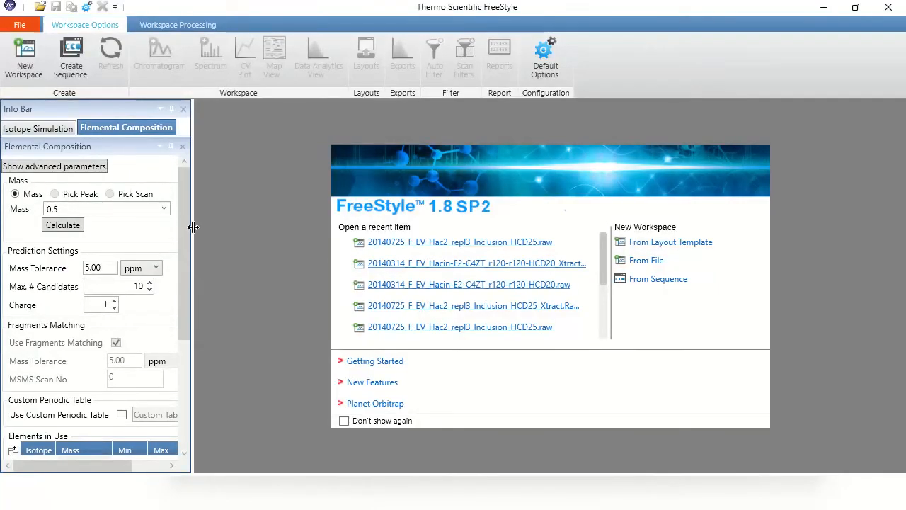
{"action": "left_click", "coordinate": [26, 65]}
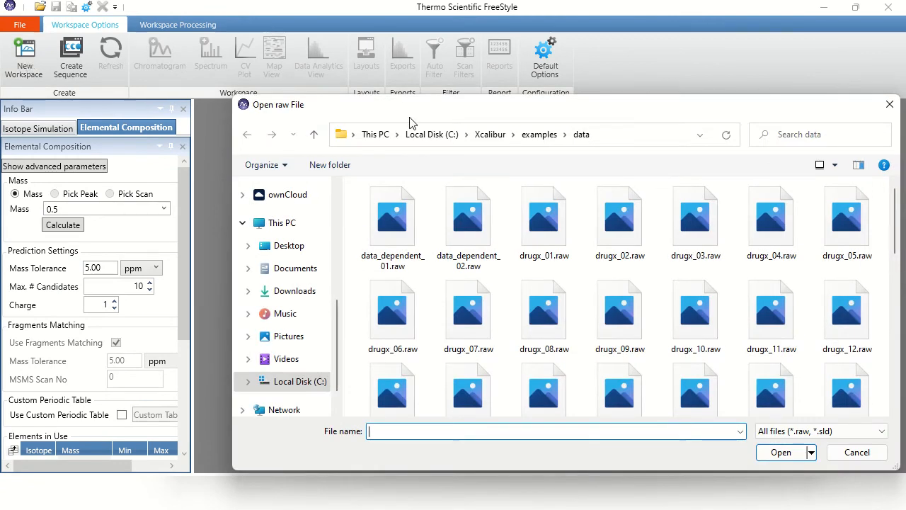
{"action": "left_click", "coordinate": [435, 134]}
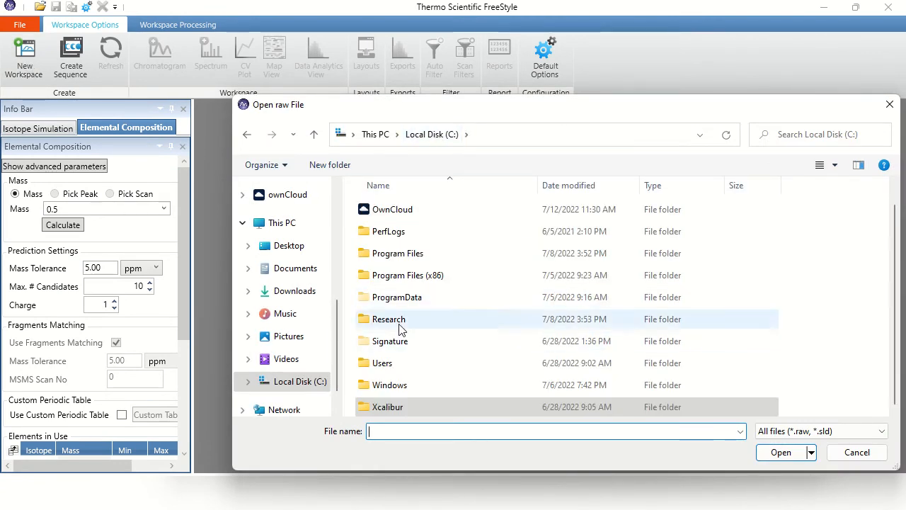
{"action": "double_click", "coordinate": [381, 320]}
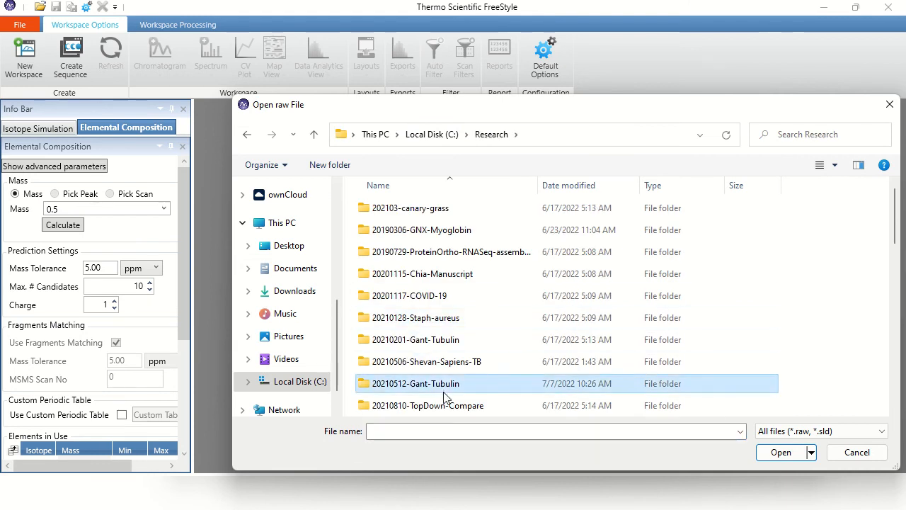
{"action": "scroll", "coordinate": [444, 397], "scroll_direction": "down", "scroll_amount": 1}
{"action": "key", "text": "Return"}
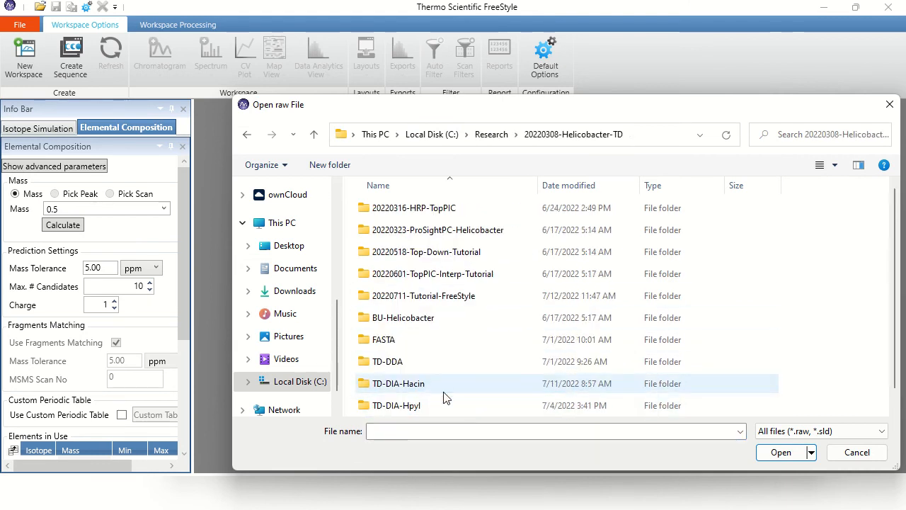
{"action": "key", "text": "Down"}
{"action": "key", "text": "Down"}
{"action": "key", "text": "Down"}
{"action": "key", "text": "Down"}
{"action": "key", "text": "Return"}
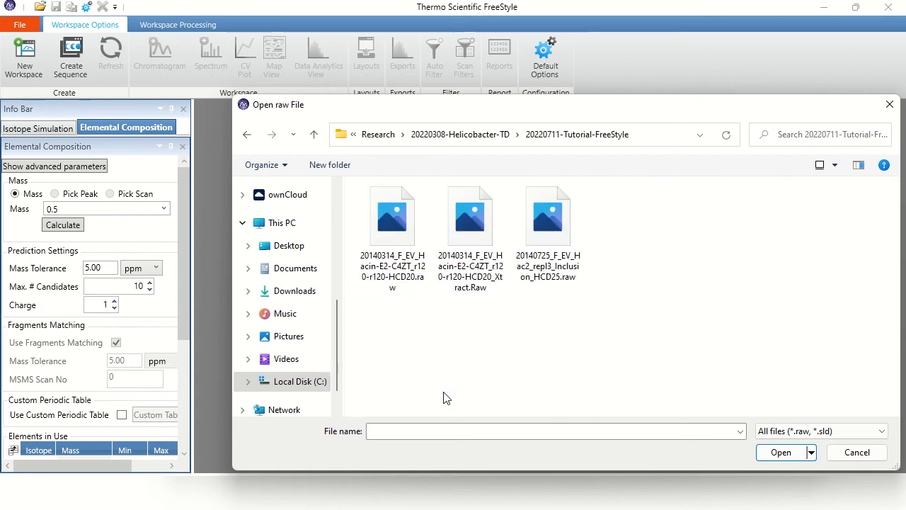
List the files in details with full names visible and open 20140725_F_EV_Hac2_repl3_Inclusion_HCD25.raw, dismissing the notification.
{"action": "left_click", "coordinate": [553, 212]}
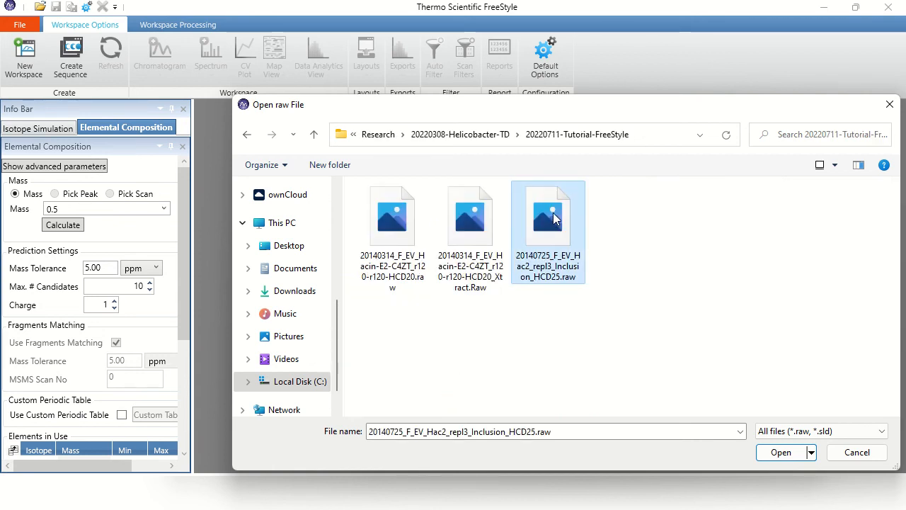
{"action": "left_click", "coordinate": [835, 164]}
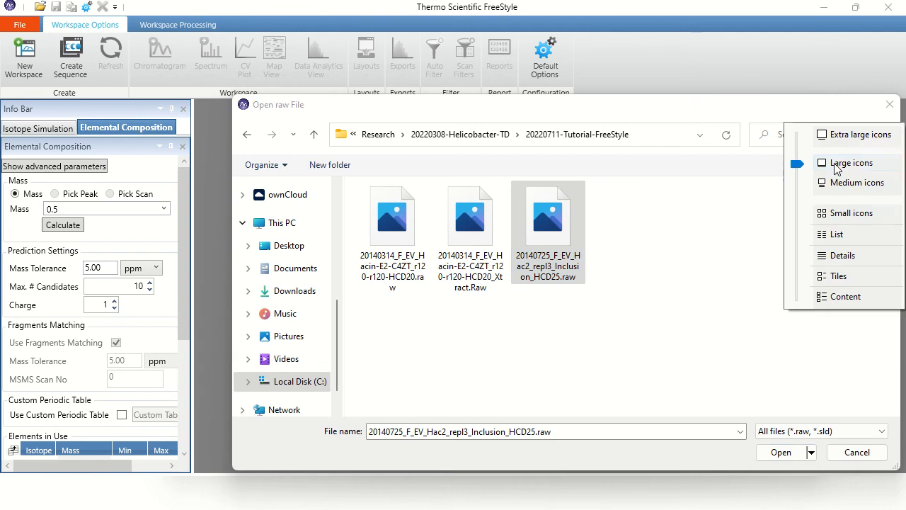
{"action": "left_click", "coordinate": [842, 256]}
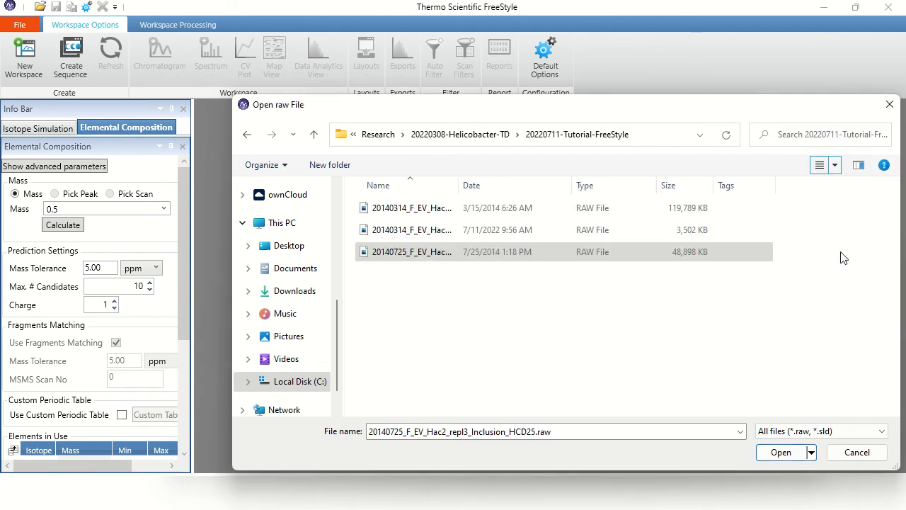
{"action": "double_click", "coordinate": [458, 185]}
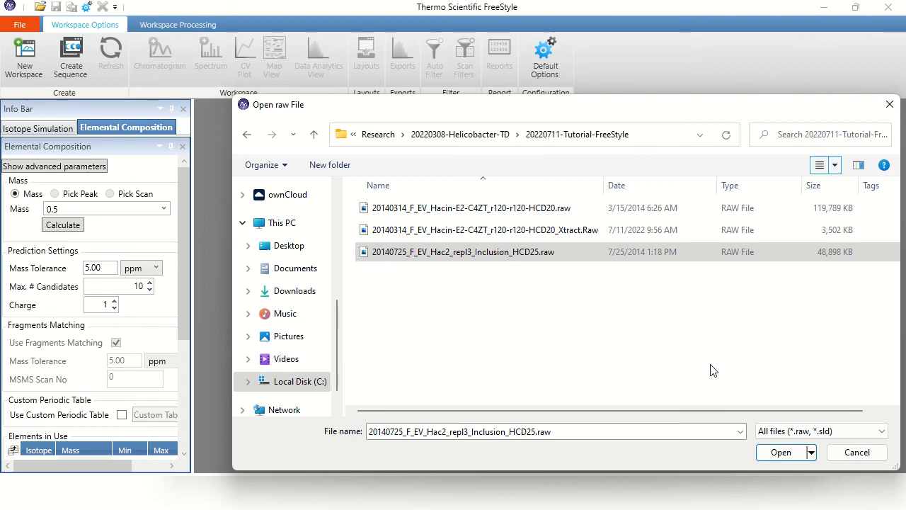
{"action": "left_click", "coordinate": [788, 455]}
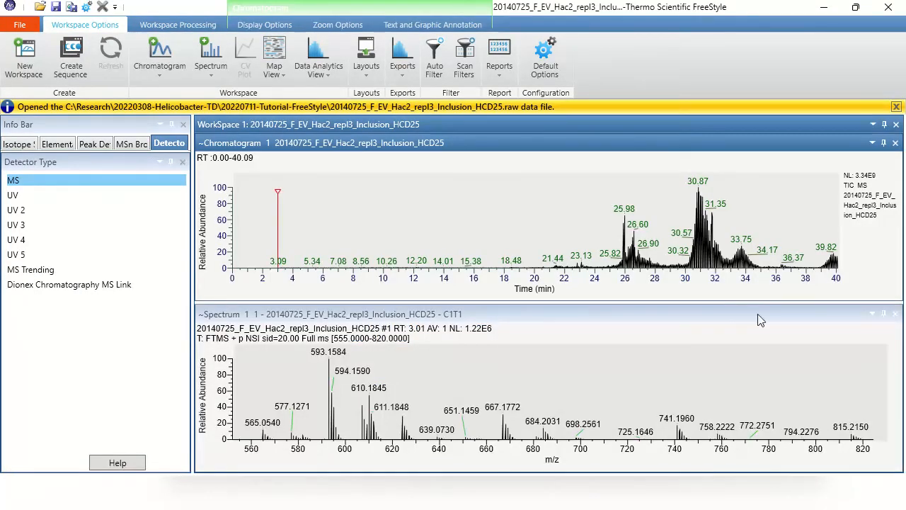
{"action": "left_click", "coordinate": [896, 108]}
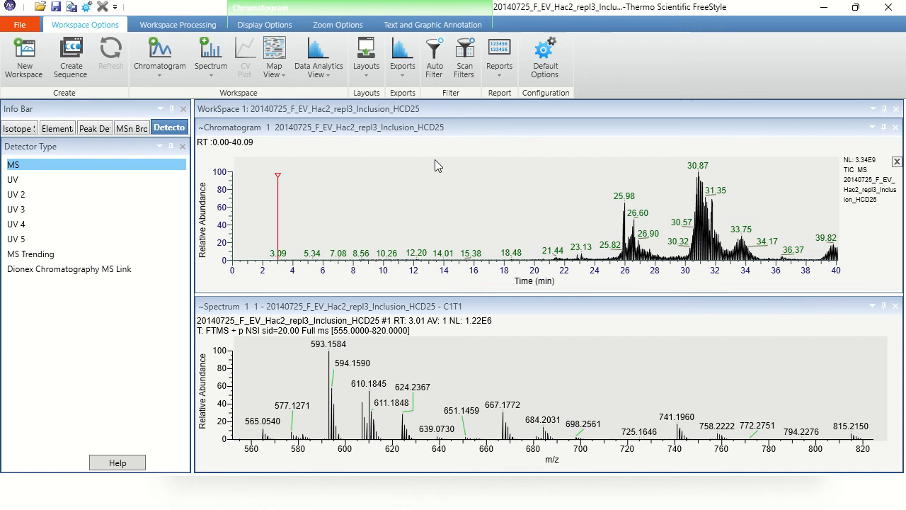
Open the Xtract Deconvolution settings for the chromatogram and widen their pane so the parameters are readable.
{"action": "left_click", "coordinate": [175, 25]}
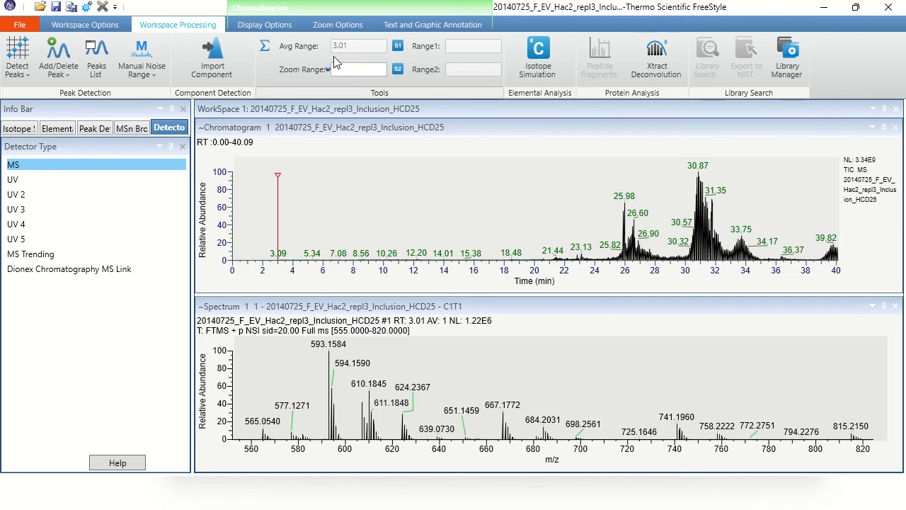
{"action": "left_click", "coordinate": [670, 49]}
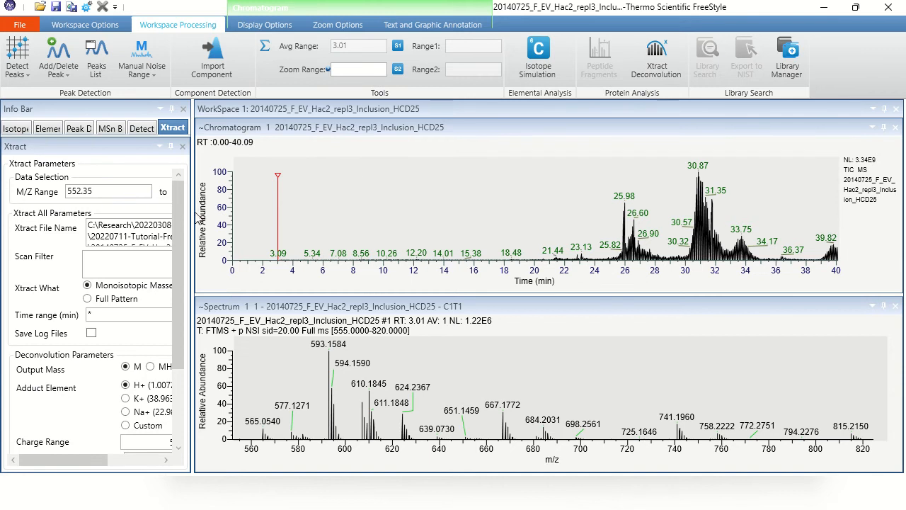
{"action": "left_click_drag", "start_coordinate": [193, 216], "coordinate": [303, 336]}
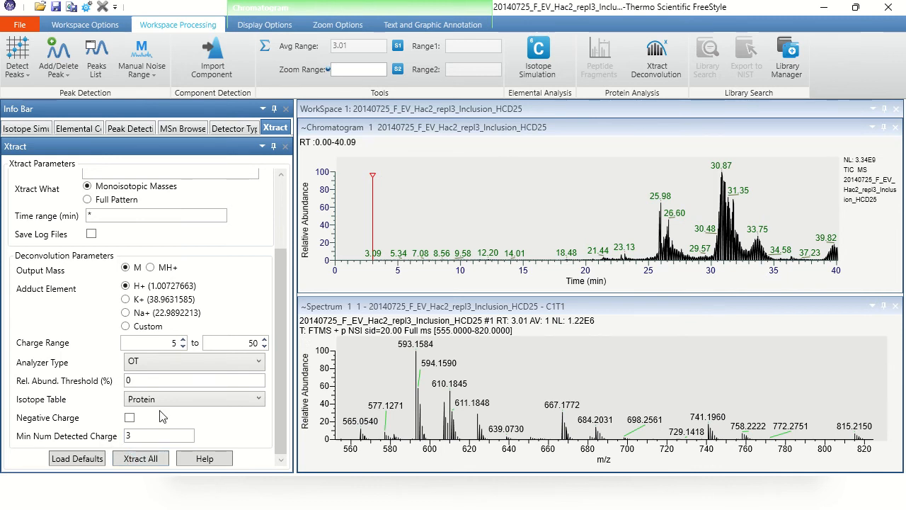
Compare the Xtract parameters offered for the spectrum with the Xtract All parameters offered for the chromatogram.
{"action": "left_click", "coordinate": [524, 386]}
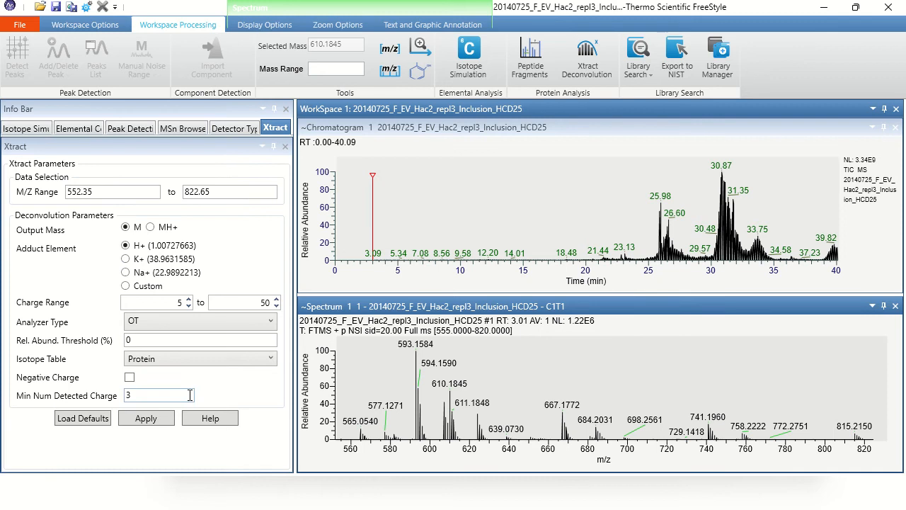
{"action": "left_click", "coordinate": [146, 418]}
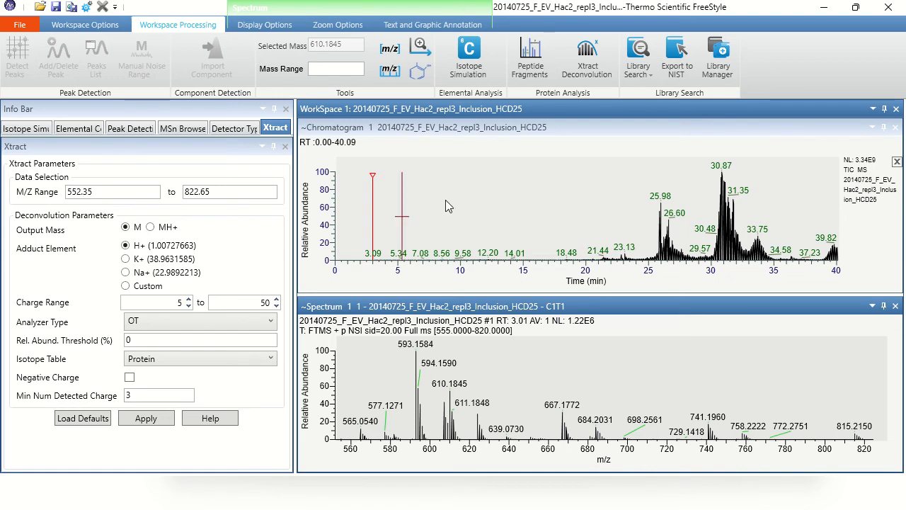
{"action": "left_click", "coordinate": [346, 215]}
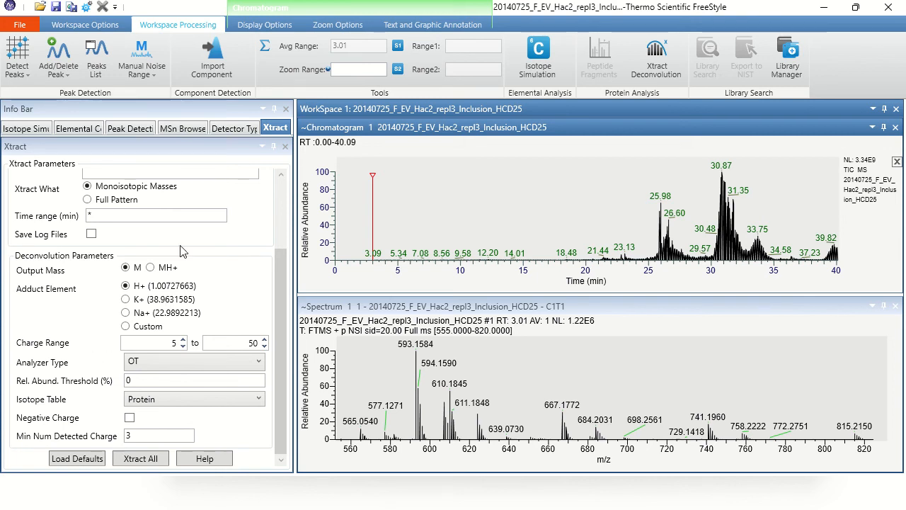
{"action": "left_click", "coordinate": [280, 240]}
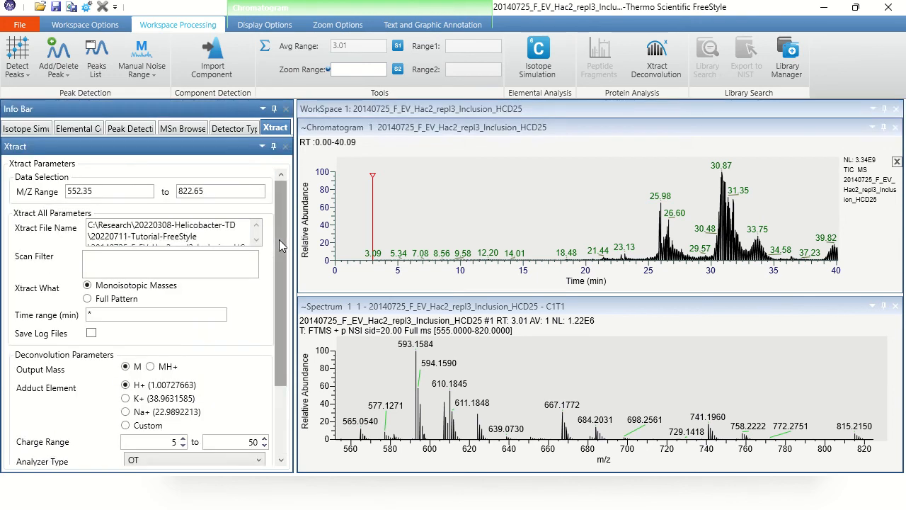
Run Xtract All on the inclusion list file with the Charge Range starting at 1 and Min Num Detected Charge set to 1.
{"action": "left_click_drag", "start_coordinate": [279, 240], "coordinate": [290, 319]}
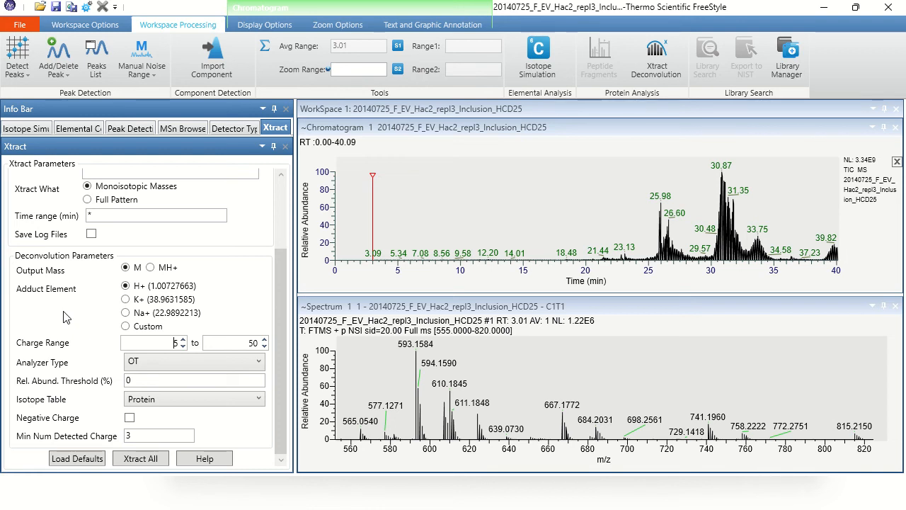
{"action": "key", "text": "ctrl+a"}
{"action": "type", "text": "1"}
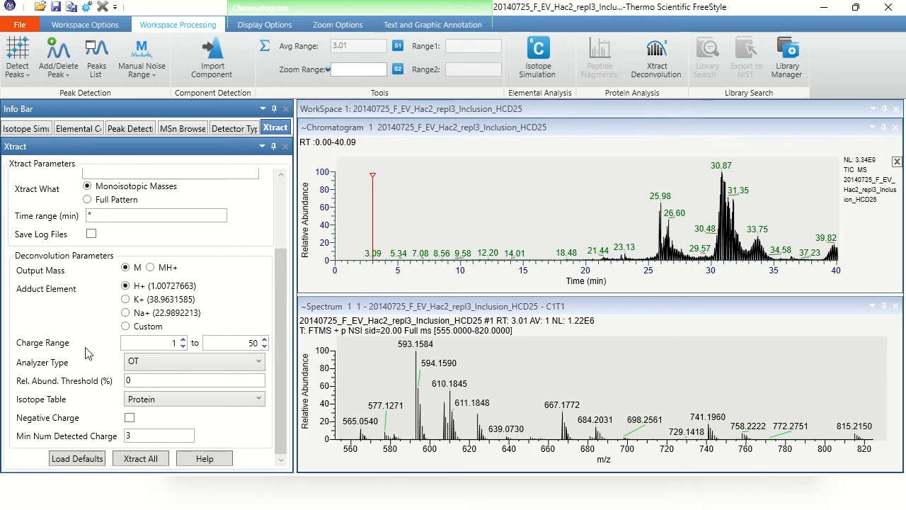
{"action": "left_click", "coordinate": [137, 434]}
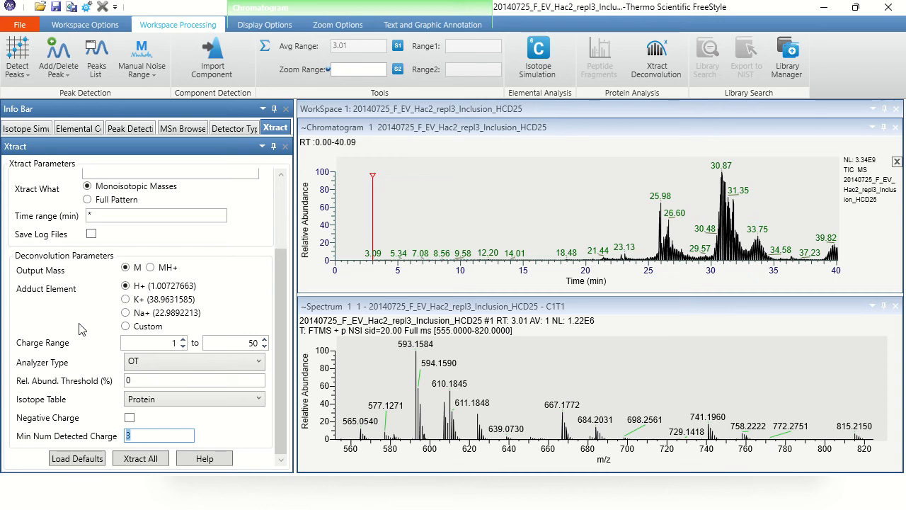
{"action": "type", "text": "1"}
{"action": "left_click", "coordinate": [145, 458]}
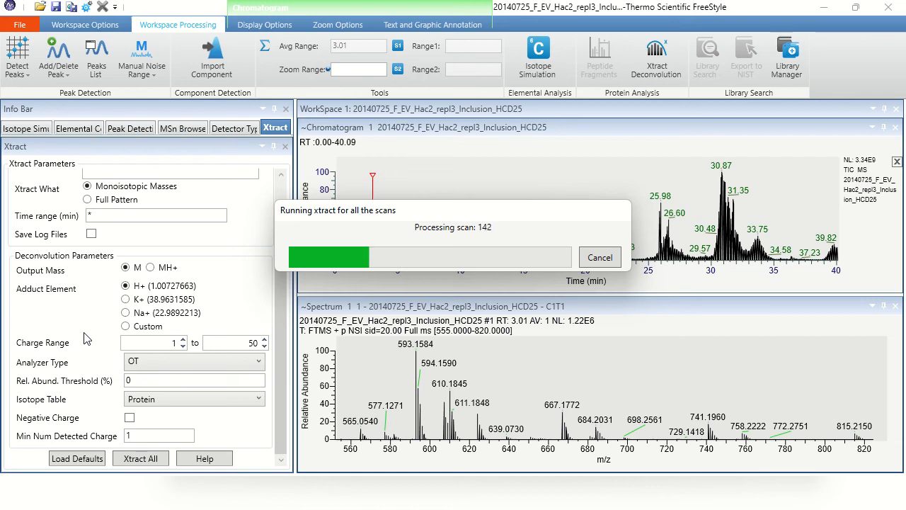
Check the CPU and GPU performance in Task Manager while Xtract All is running, and minimize it.
{"action": "key", "text": "super"}
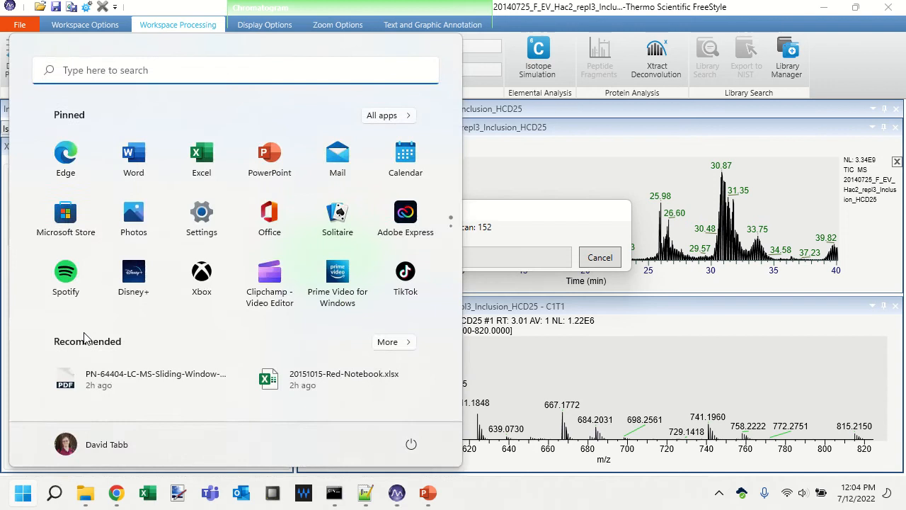
{"action": "type", "text": "task"}
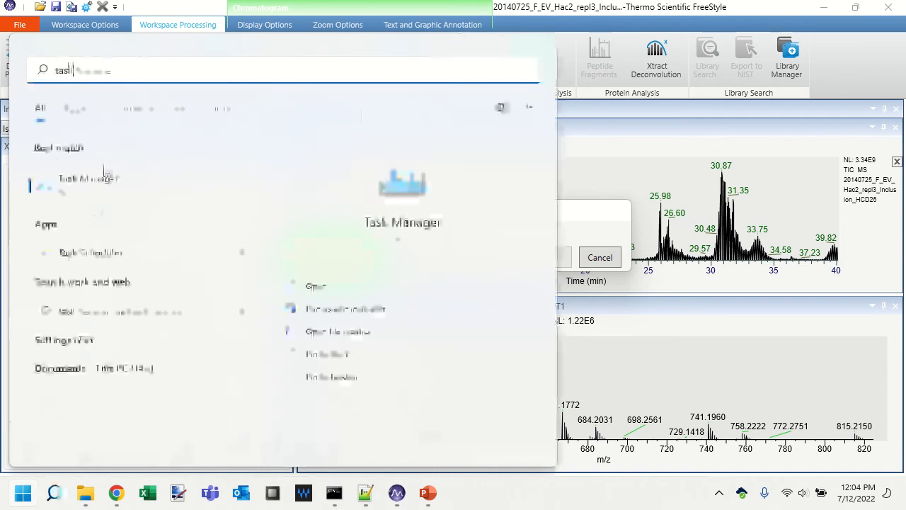
{"action": "key", "text": "Escape"}
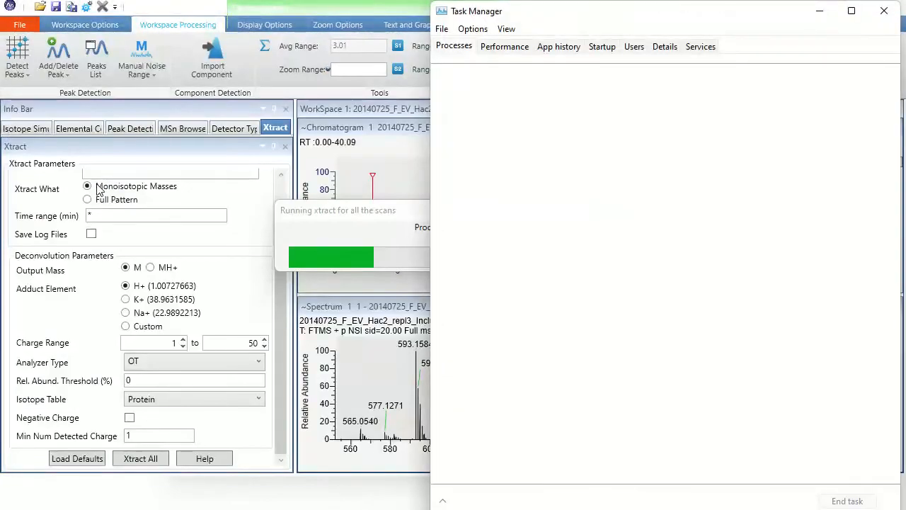
{"action": "left_click", "coordinate": [515, 46]}
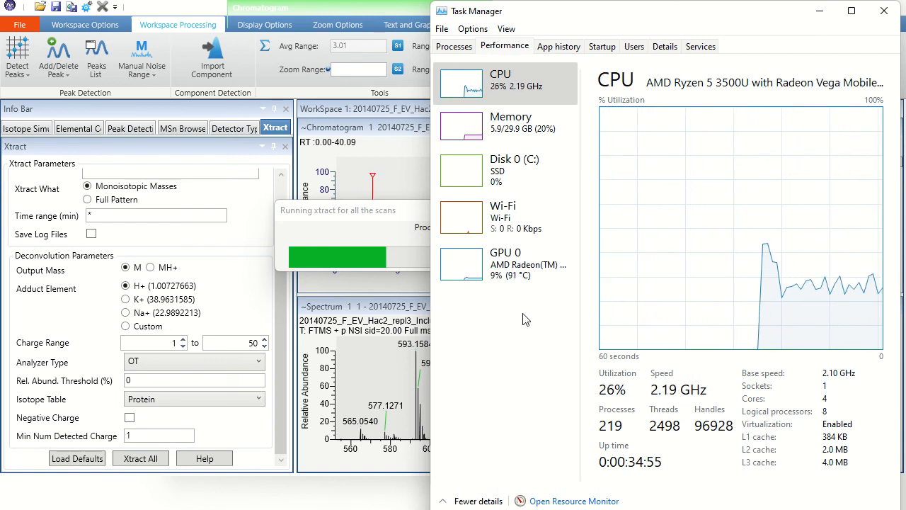
{"action": "left_click", "coordinate": [465, 271]}
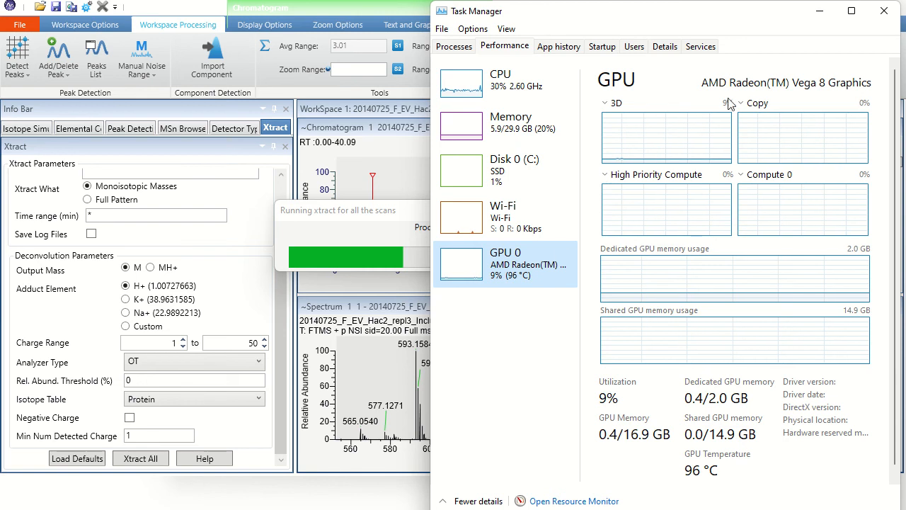
{"action": "left_click", "coordinate": [820, 11]}
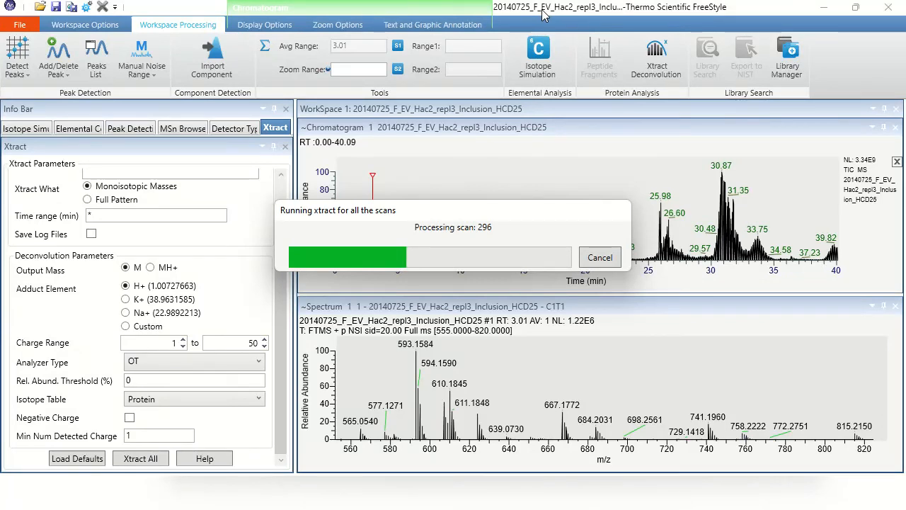
Switch to the 20220711-FreeStyle-Tutorial.txt notes in Notepad++.
{"action": "key", "text": "alt+Tab"}
{"action": "key", "text": "alt+Tab"}
{"action": "key", "text": "alt+Tab"}
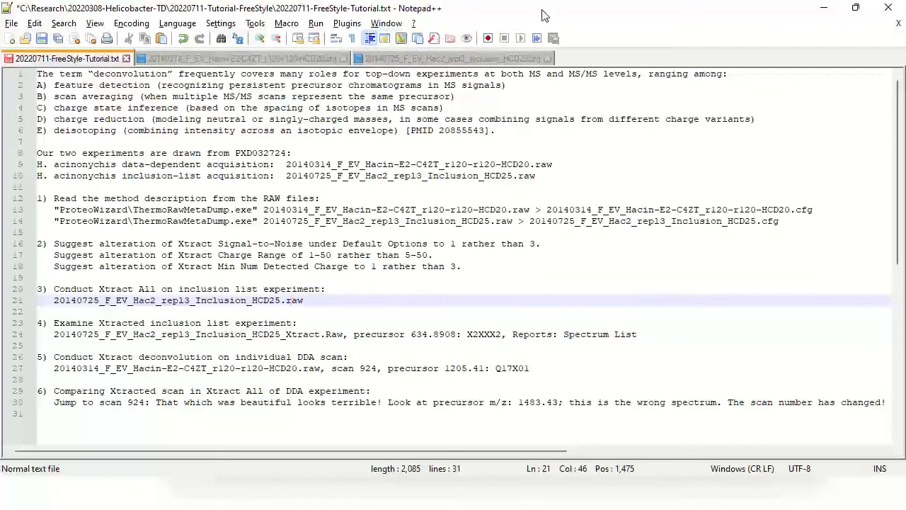
{"action": "key", "text": "Up"}
{"action": "key", "text": "Up"}
{"action": "key", "text": "Up"}
{"action": "key", "text": "Up"}
{"action": "key", "text": "Up"}
{"action": "key", "text": "Up"}
{"action": "key", "text": "Up"}
{"action": "key", "text": "Up"}
{"action": "key", "text": "Up"}
{"action": "key", "text": "Up"}
{"action": "key", "text": "Up"}
{"action": "key", "text": "Up"}
{"action": "key", "text": "Up"}
{"action": "key", "text": "Up"}
{"action": "key", "text": "Up"}
{"action": "key", "text": "Up"}
{"action": "key", "text": "Up"}
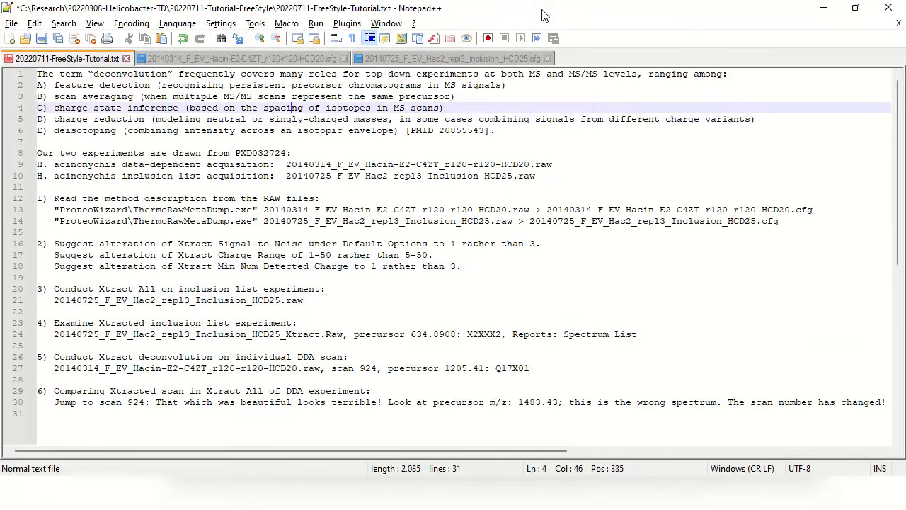
{"action": "key", "text": "Up"}
{"action": "key", "text": "Up"}
{"action": "key", "text": "Up"}
{"action": "key", "text": "shift+Down"}
{"action": "key", "text": "shift+Down"}
{"action": "key", "text": "shift+Down"}
{"action": "key", "text": "shift+Down"}
{"action": "key", "text": "shift+Down"}
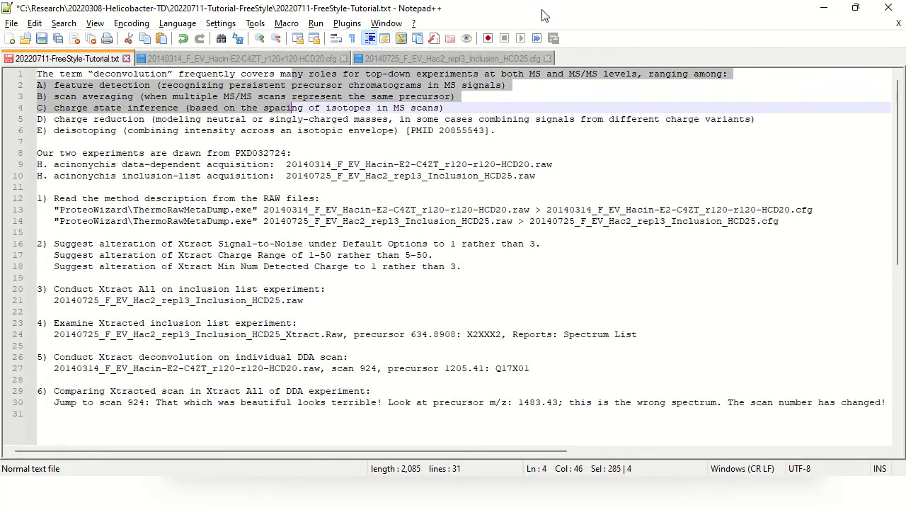
Select the opening passage of the notes on the roles of deconvolution, from the first line through item E.
{"action": "key", "text": "ctrl+Home"}
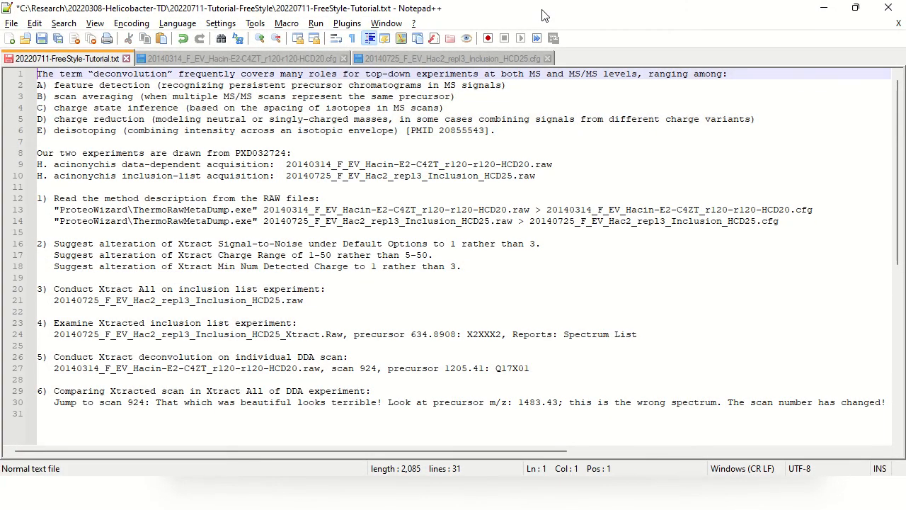
{"action": "key", "text": "shift+Down"}
{"action": "key", "text": "shift+Down"}
{"action": "key", "text": "shift+Down"}
{"action": "key", "text": "shift+Down"}
{"action": "key", "text": "shift+Down"}
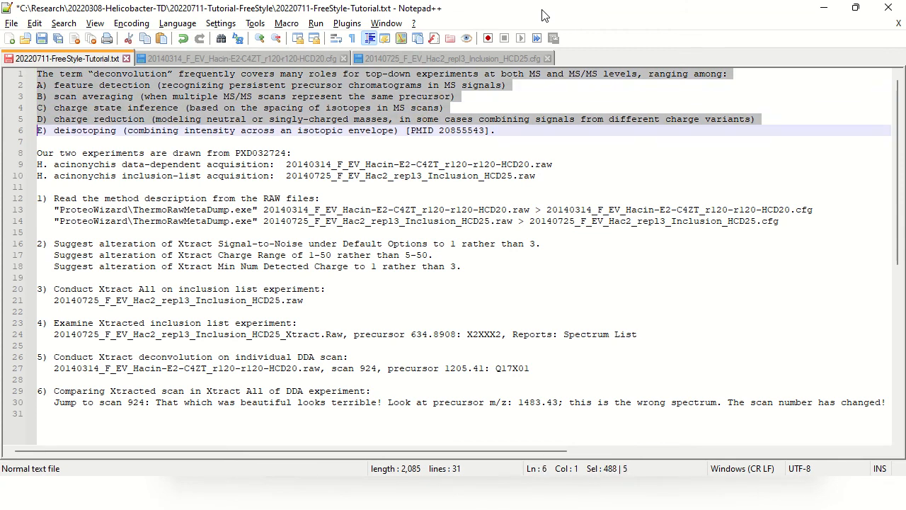
{"action": "key", "text": "shift+Down"}
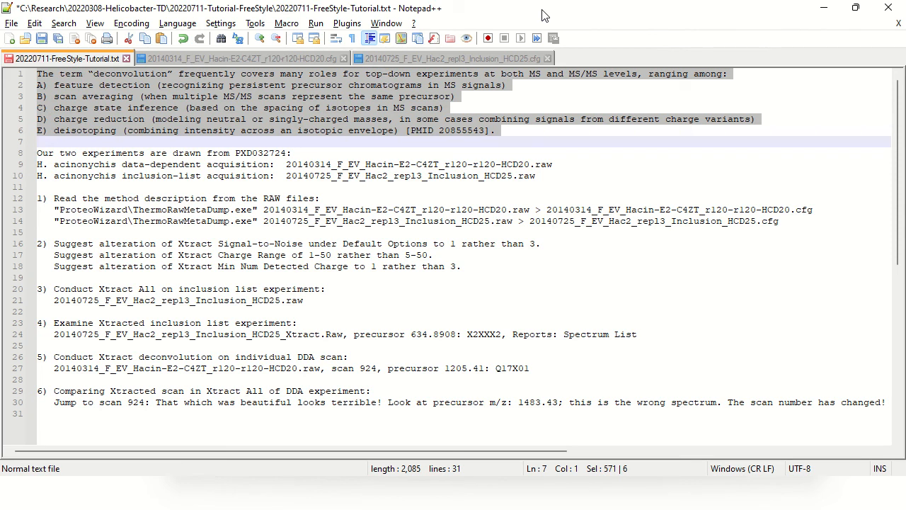
Review the deconvolution roles in the notes line by line, from A) feature detection to E) deisotoping.
{"action": "key", "text": "Up"}
{"action": "key", "text": "Up"}
{"action": "key", "text": "Up"}
{"action": "key", "text": "Up"}
{"action": "key", "text": "Up"}
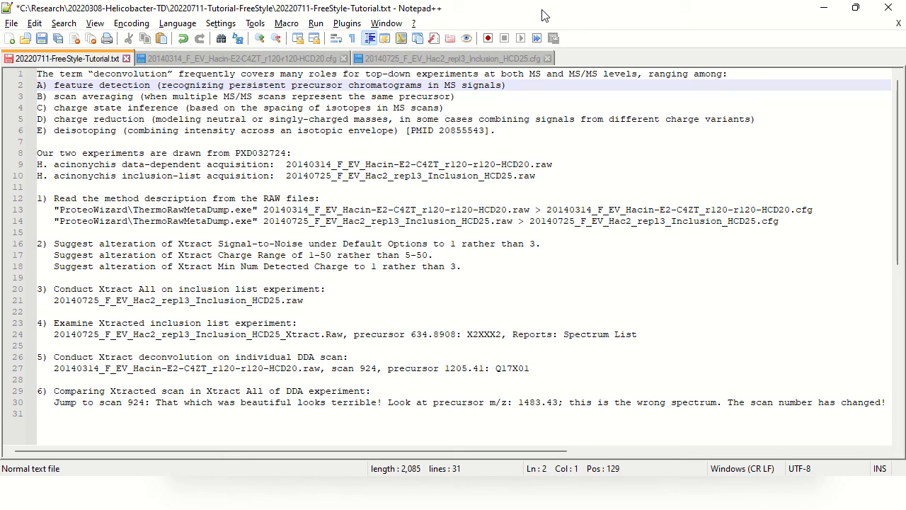
{"action": "key", "text": "Down"}
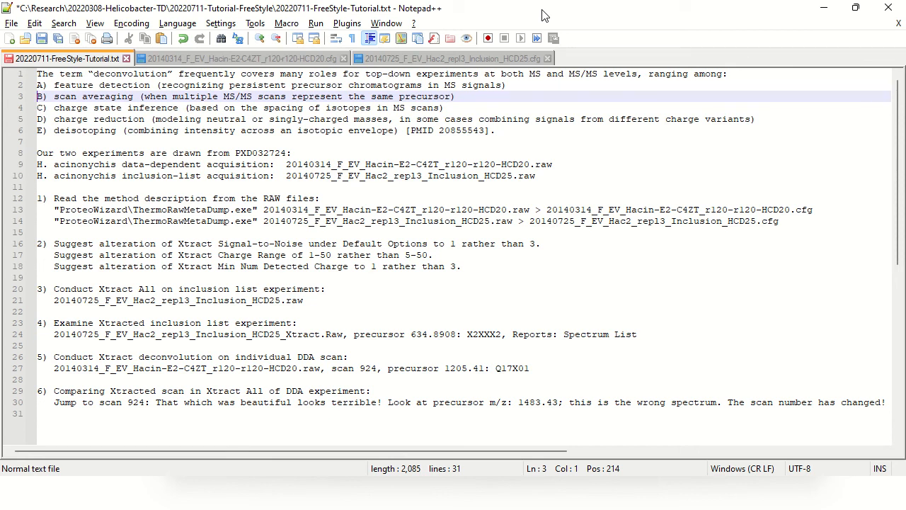
{"action": "key", "text": "Down"}
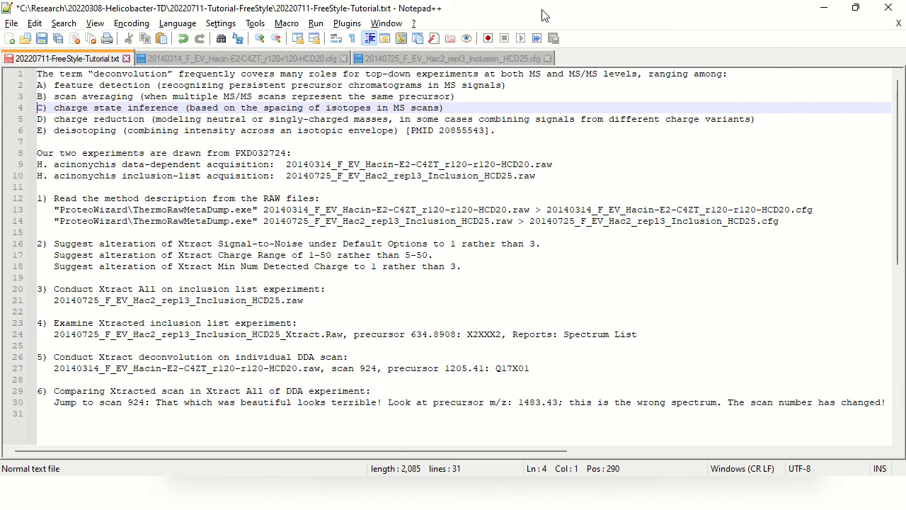
{"action": "key", "text": "Down"}
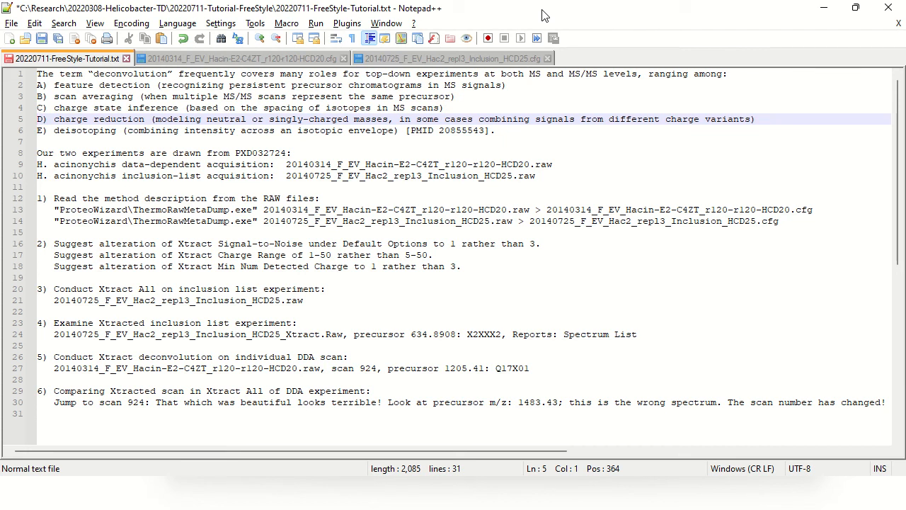
{"action": "key", "text": "Down"}
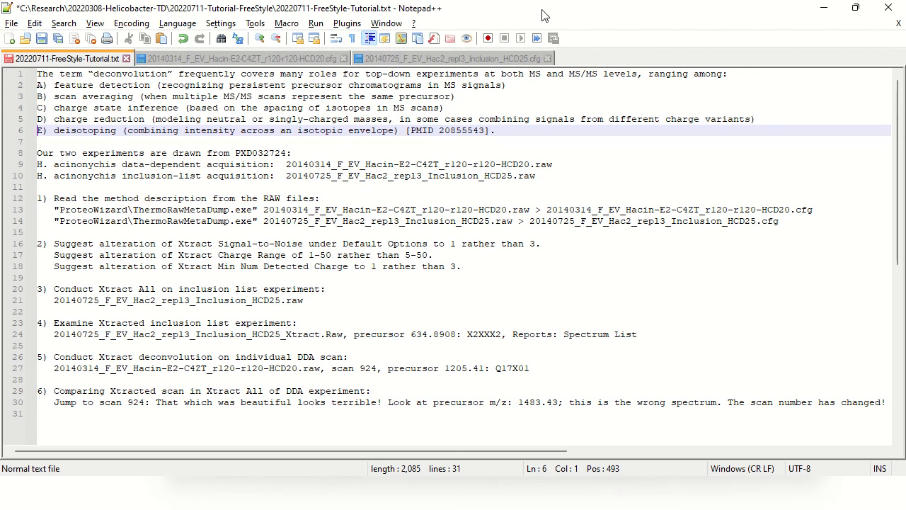
Switch back to FreeStyle and check on the Xtract All run for the inclusion list file.
{"action": "key", "text": "alt+Tab"}
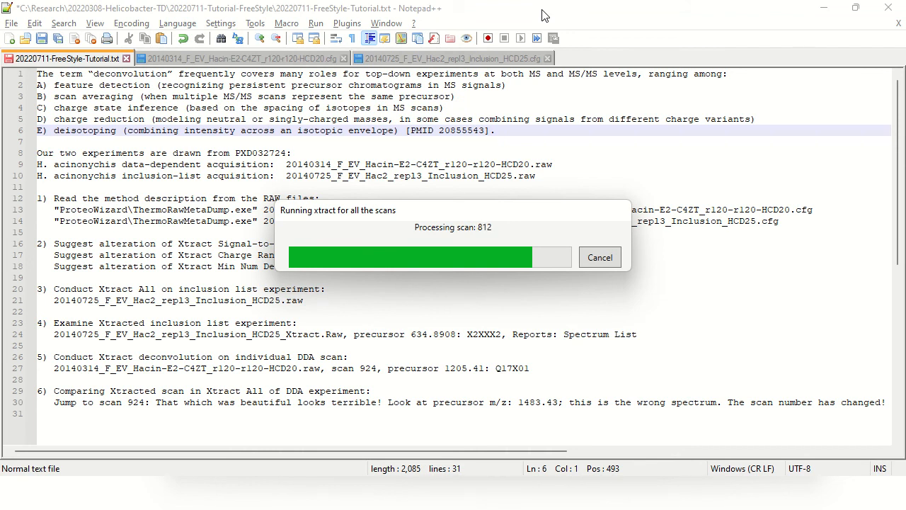
{"action": "key", "text": "alt+Tab"}
{"action": "key", "text": "alt+Tab"}
{"action": "key", "text": "alt+Tab"}
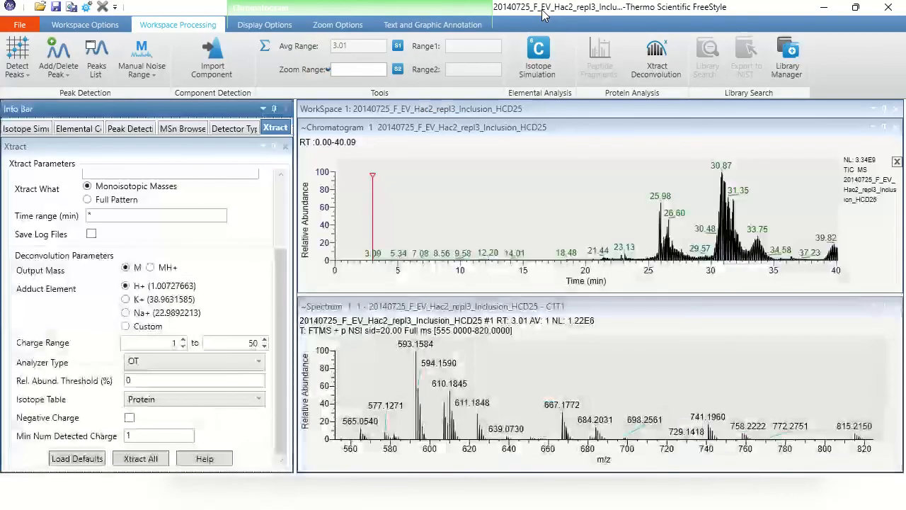
{"action": "key", "text": "alt+Tab"}
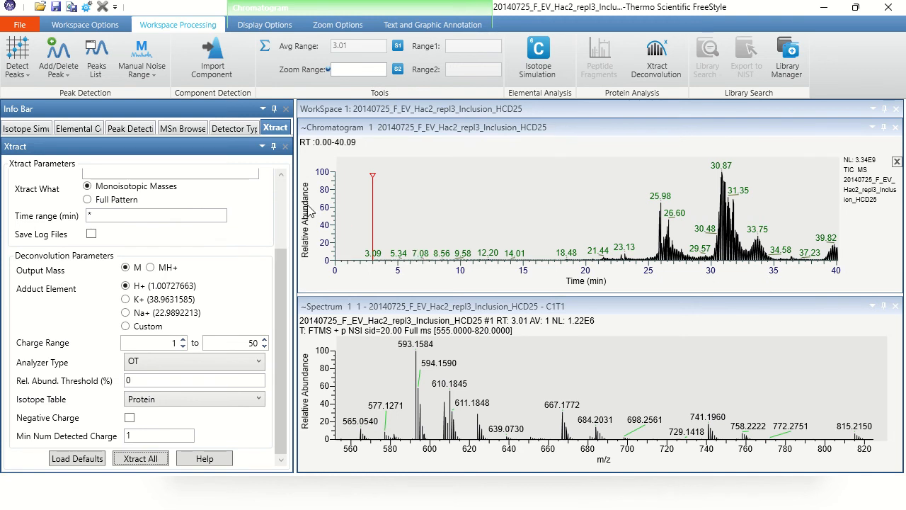
Expand all six MS2 precursors of the inclusion list file in the MSn Browser, from 582.1035 through 800.6592.
{"action": "left_click", "coordinate": [182, 130]}
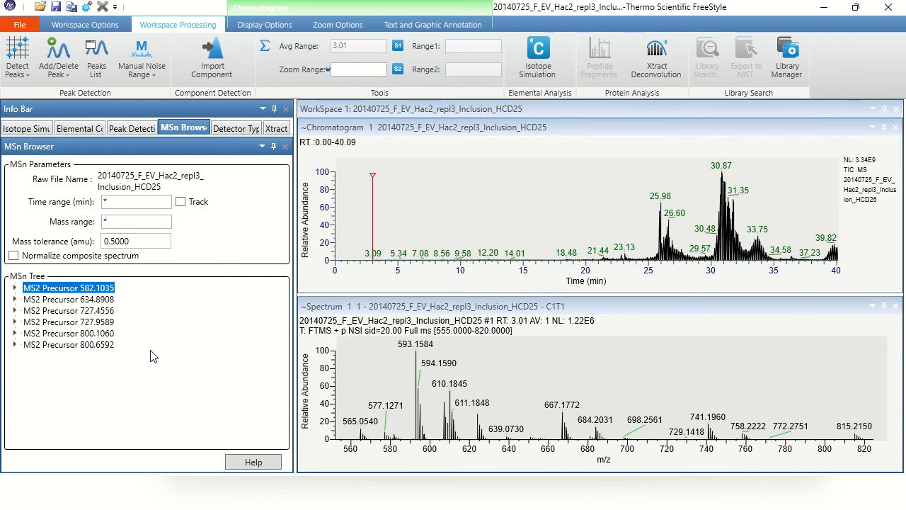
{"action": "left_click", "coordinate": [14, 288]}
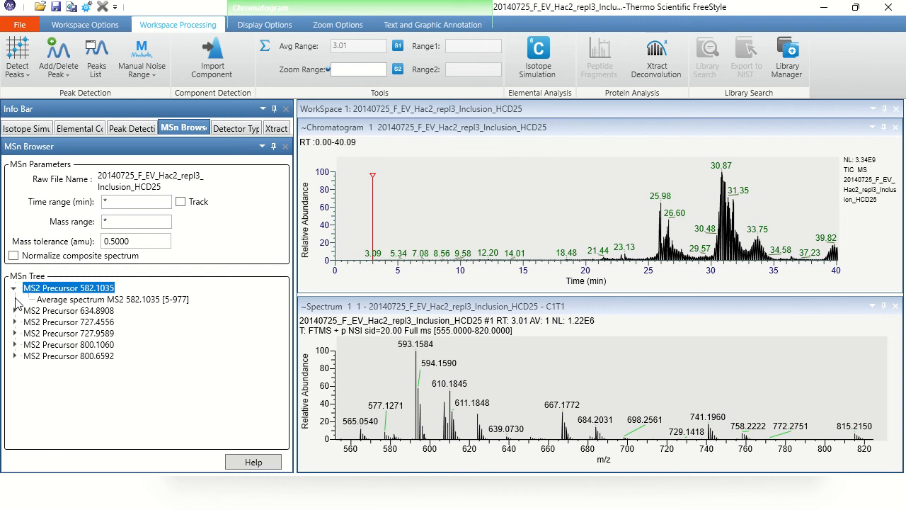
{"action": "left_click", "coordinate": [14, 311]}
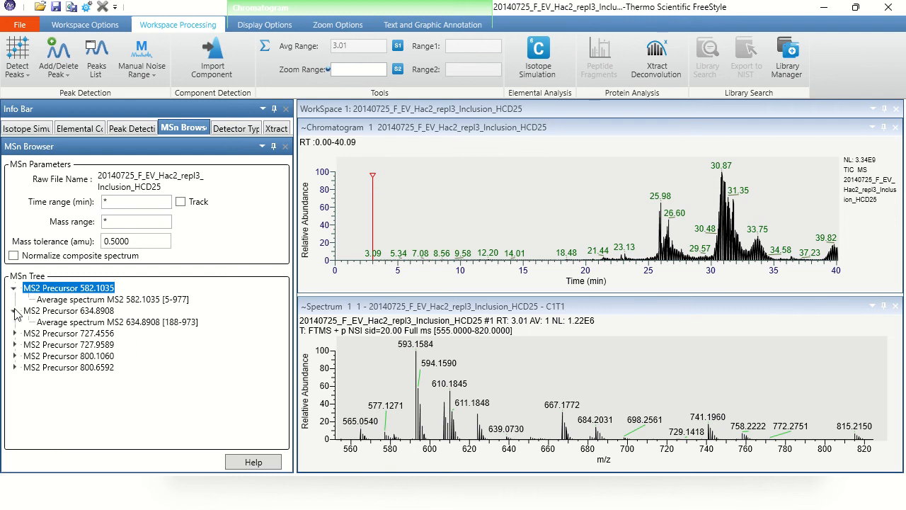
{"action": "left_click", "coordinate": [15, 333]}
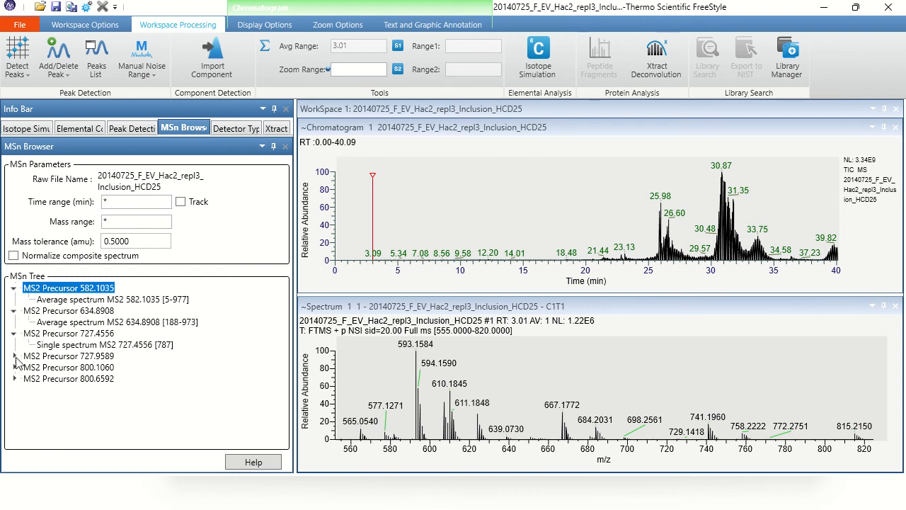
{"action": "left_click", "coordinate": [15, 356]}
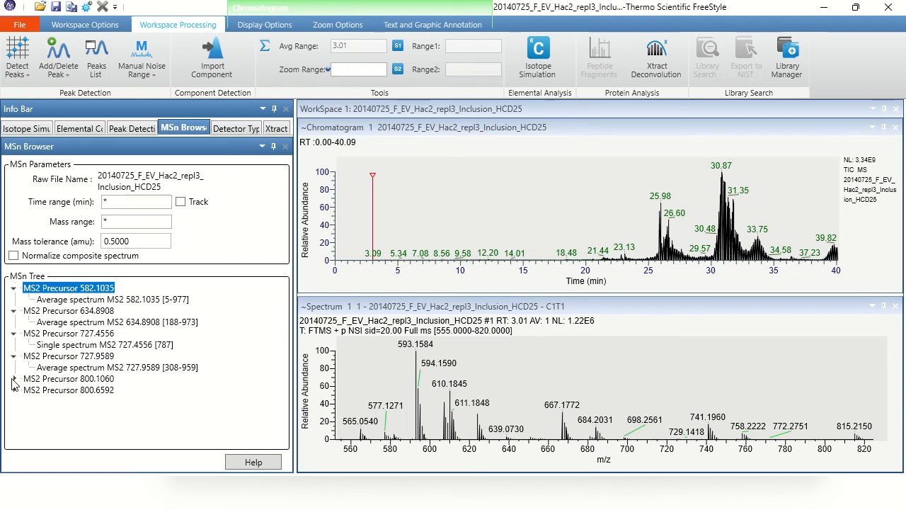
{"action": "left_click", "coordinate": [14, 378]}
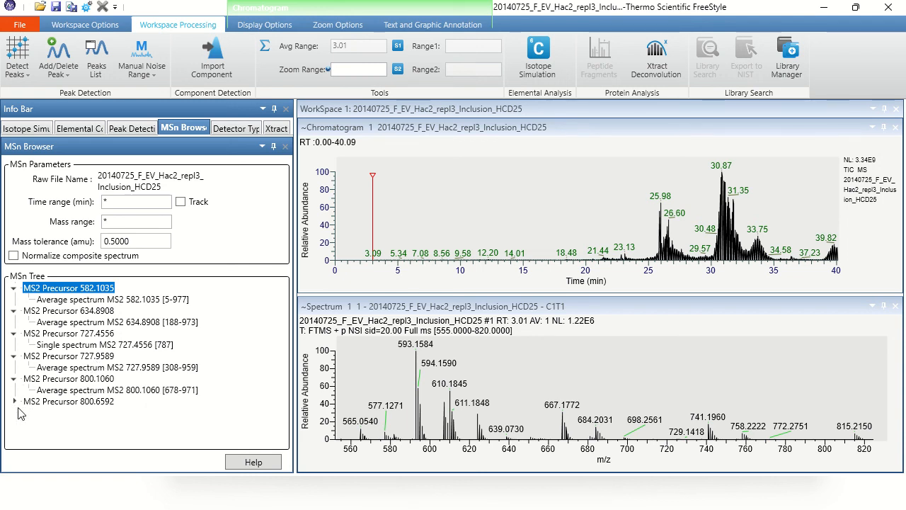
{"action": "left_click", "coordinate": [14, 401]}
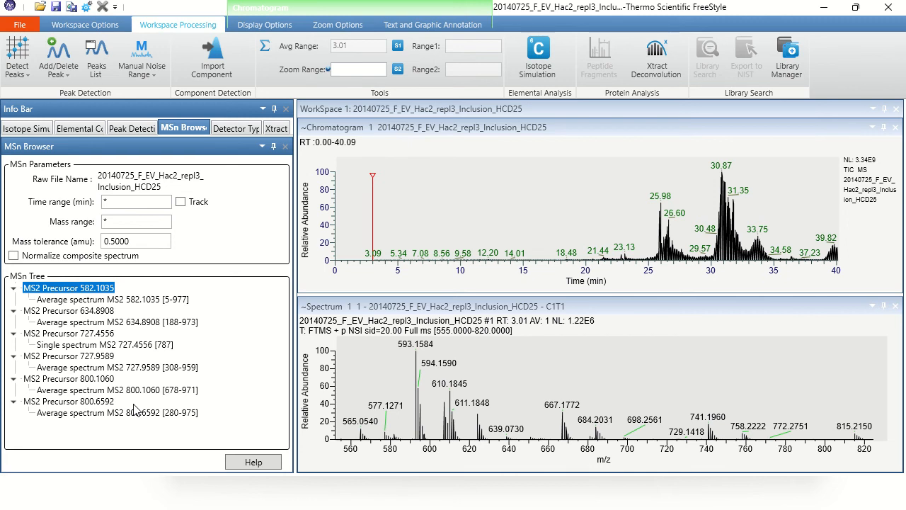
Display only the average spectrum MS2 582.1035 [5-977], closing the full MS spectrum and auto-hiding the chromatogram.
{"action": "left_click", "coordinate": [78, 303]}
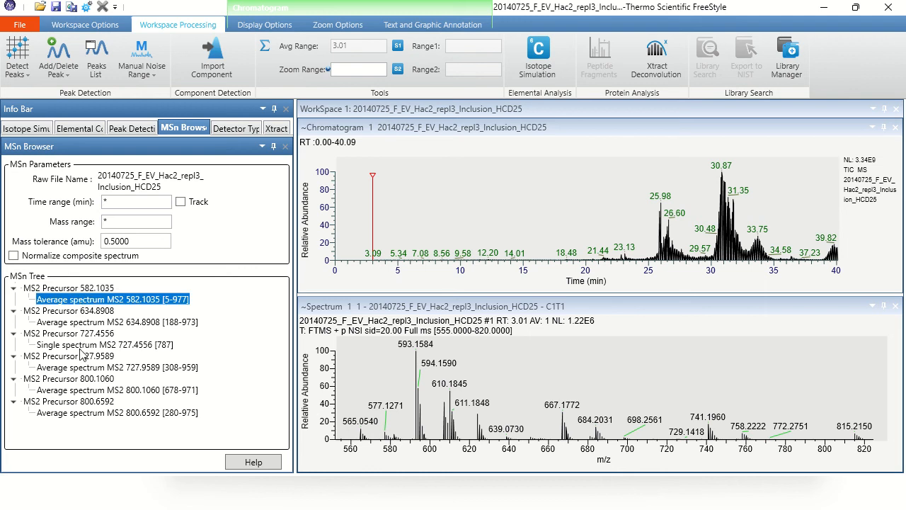
{"action": "double_click", "coordinate": [82, 304]}
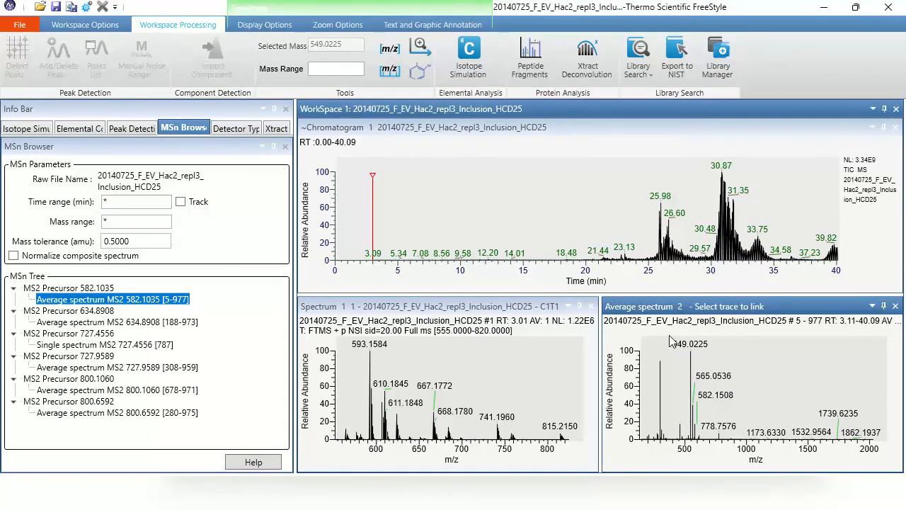
{"action": "left_click", "coordinate": [592, 306]}
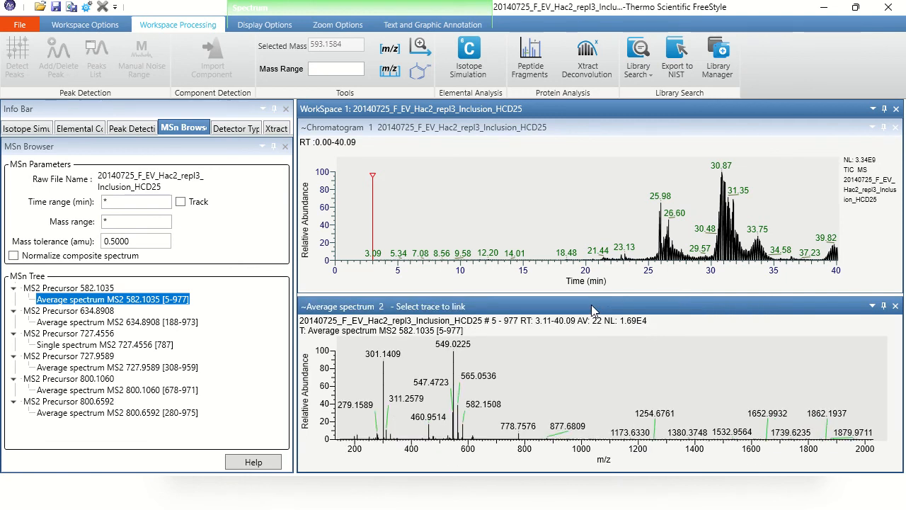
{"action": "left_click", "coordinate": [874, 132]}
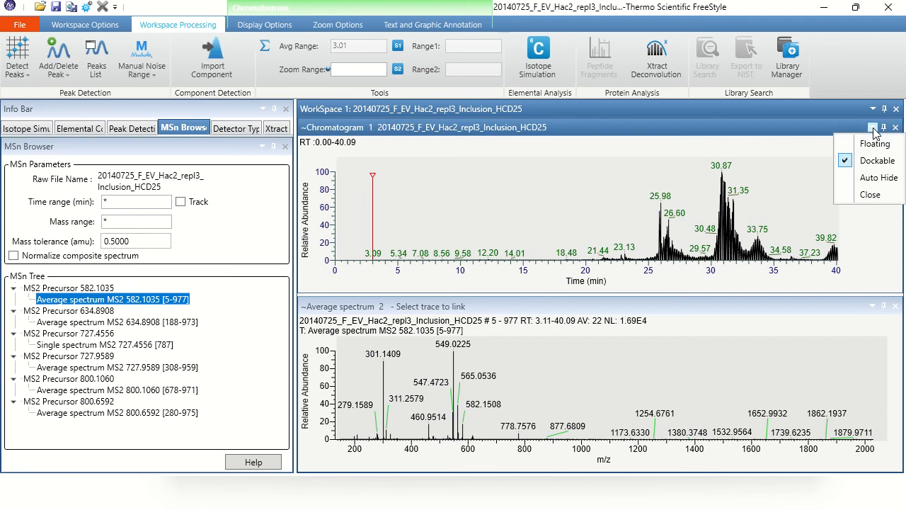
{"action": "left_click", "coordinate": [876, 181]}
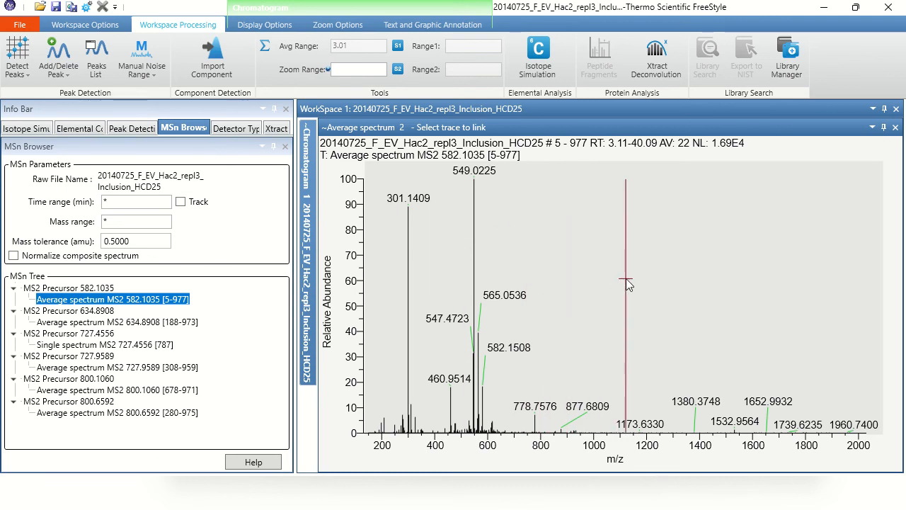
View the single spectrum MS2 727.4556 [787] and the average spectrum MS2 727.9589 [308-959], closing each preceding spectrum.
{"action": "double_click", "coordinate": [99, 345]}
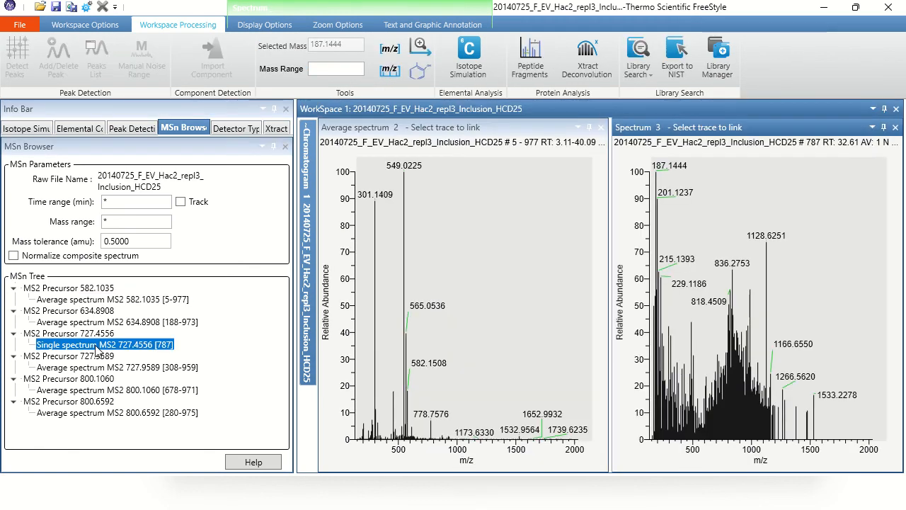
{"action": "left_click", "coordinate": [602, 127]}
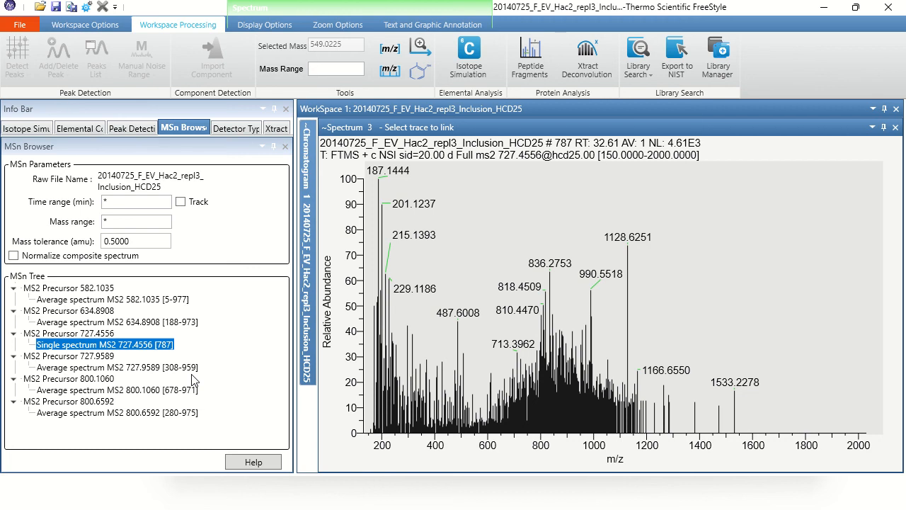
{"action": "left_click", "coordinate": [91, 369]}
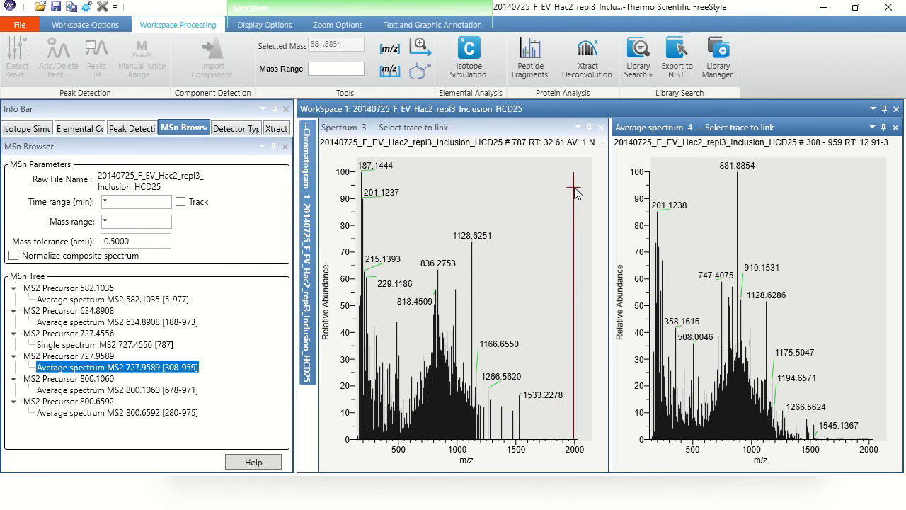
{"action": "left_click", "coordinate": [601, 129]}
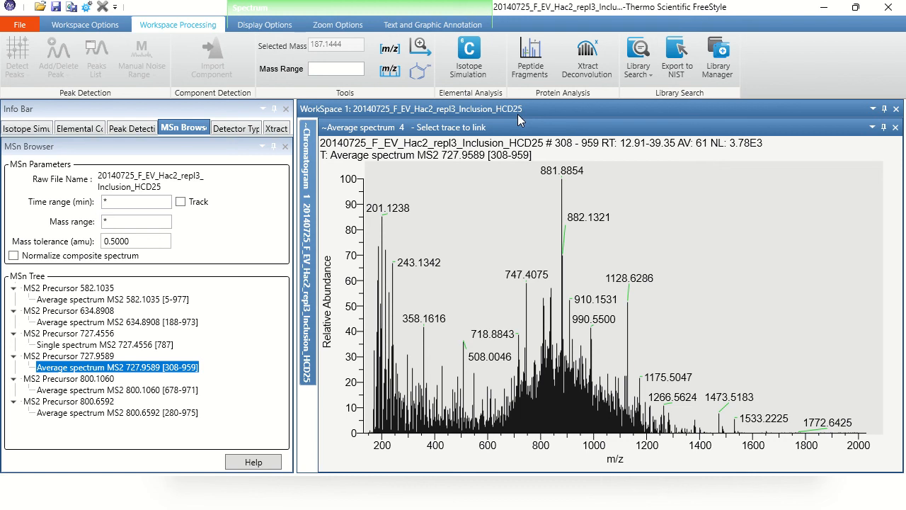
Close the inclusion list workspace and switch to the 20220711-Tutorial-FreeStyle folder in File Explorer.
{"action": "left_click", "coordinate": [897, 110]}
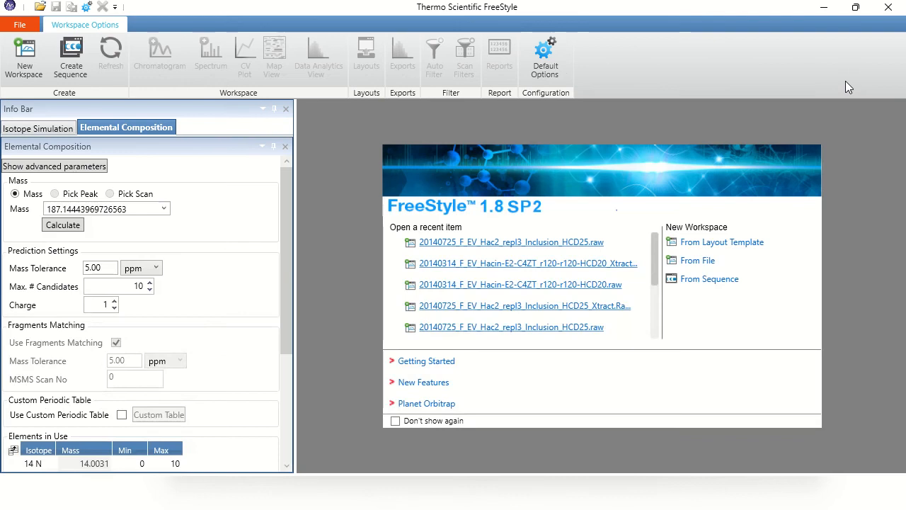
{"action": "key", "text": "alt+Tab"}
{"action": "key", "text": "alt+Tab"}
{"action": "key", "text": "alt+Tab"}
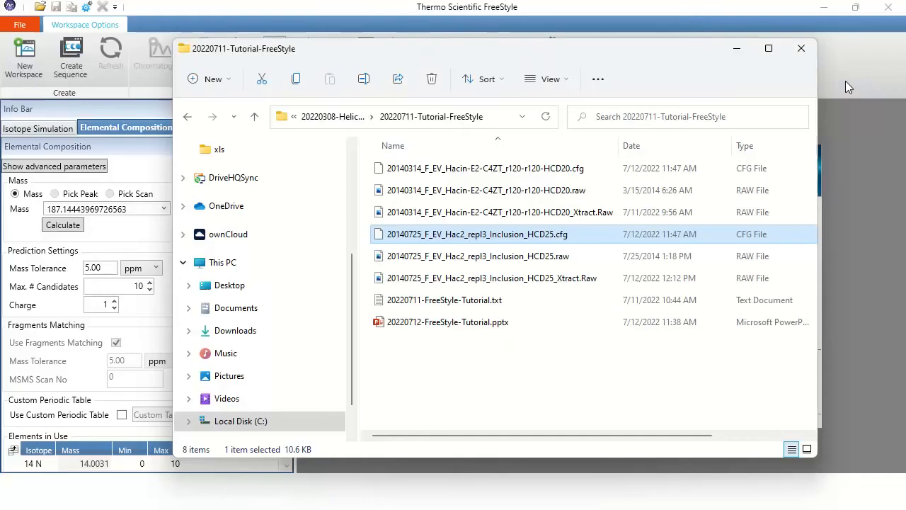
Sort the tutorial folder by file type and select 20140725_F_EV_Hac2_repl3_Inclusion_HCD25_Xtract.Raw among the RAW files.
{"action": "left_click", "coordinate": [763, 141]}
{"action": "key", "text": "Down"}
{"action": "key", "text": "Down"}
{"action": "key", "text": "Down"}
{"action": "key", "text": "Down"}
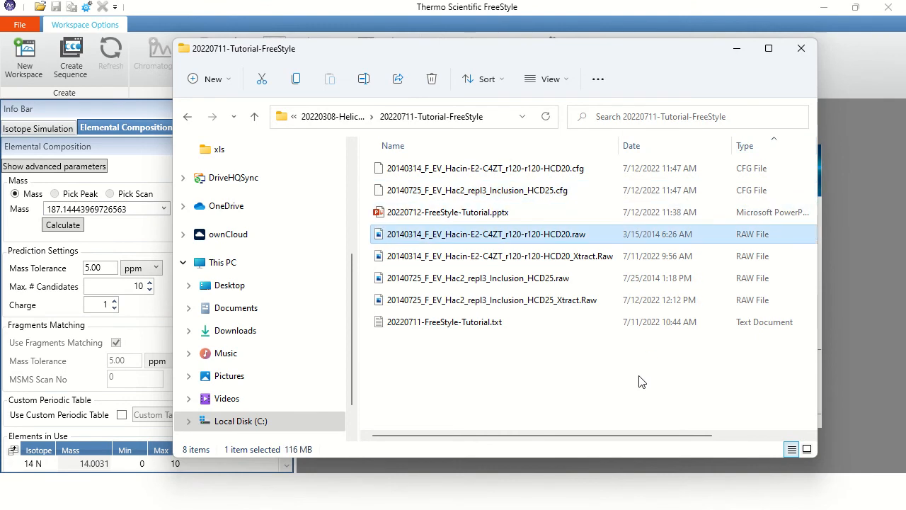
{"action": "key", "text": "Up"}
{"action": "key", "text": "Up"}
{"action": "key", "text": "shift+Down"}
{"action": "key", "text": "shift+Down"}
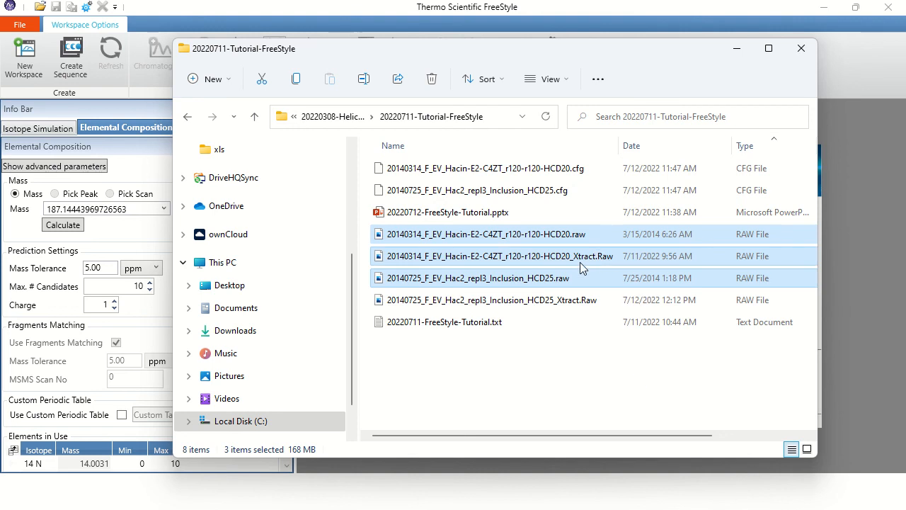
{"action": "left_click", "coordinate": [560, 301]}
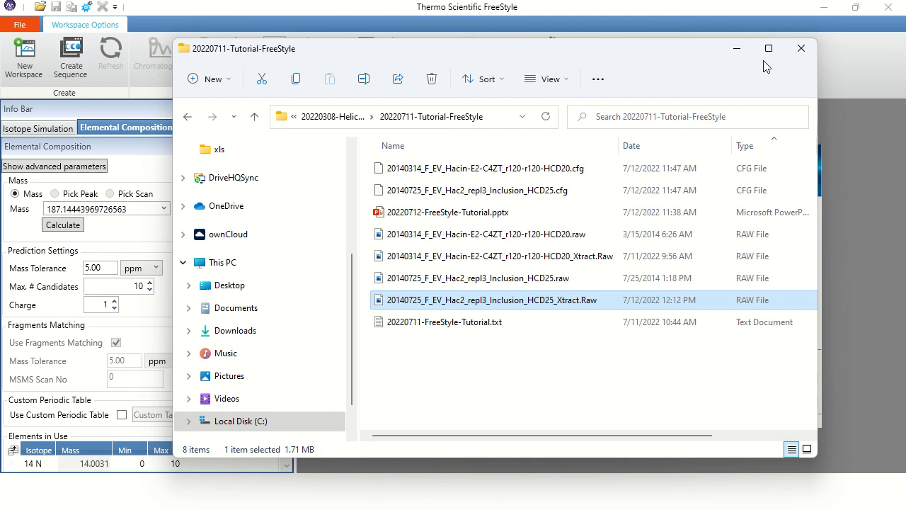
Compare the file sizes of the inclusion list RAW file and its Xtract version in the maximized folder, restore the window, and select the Xtract file.
{"action": "mouse_move", "coordinate": [774, 56]}
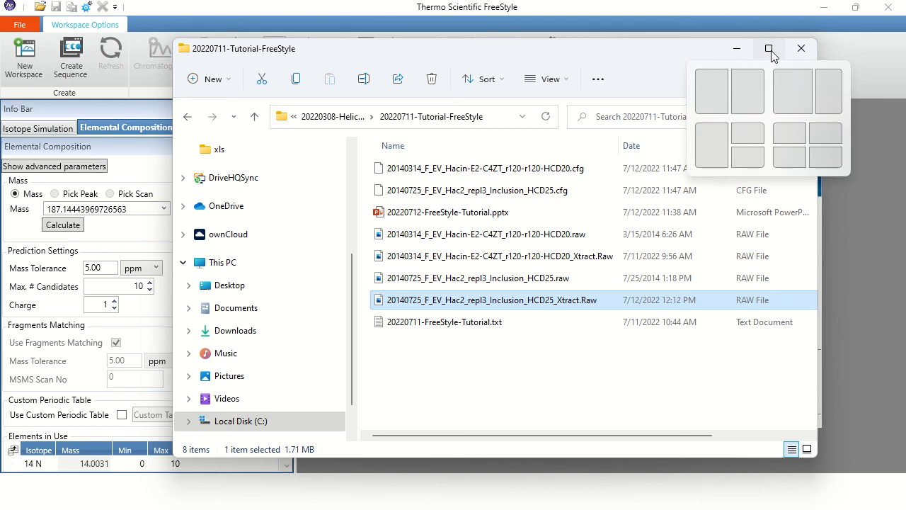
{"action": "left_click", "coordinate": [771, 51]}
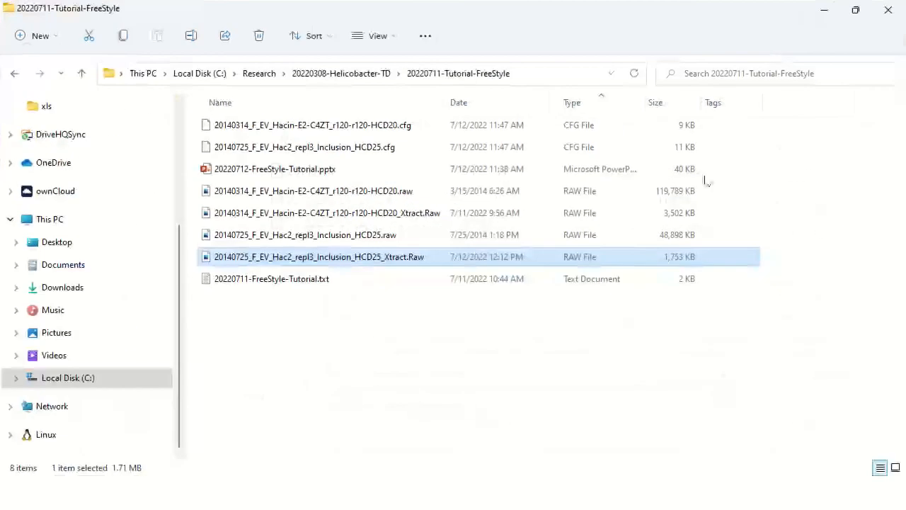
{"action": "key", "text": "Up"}
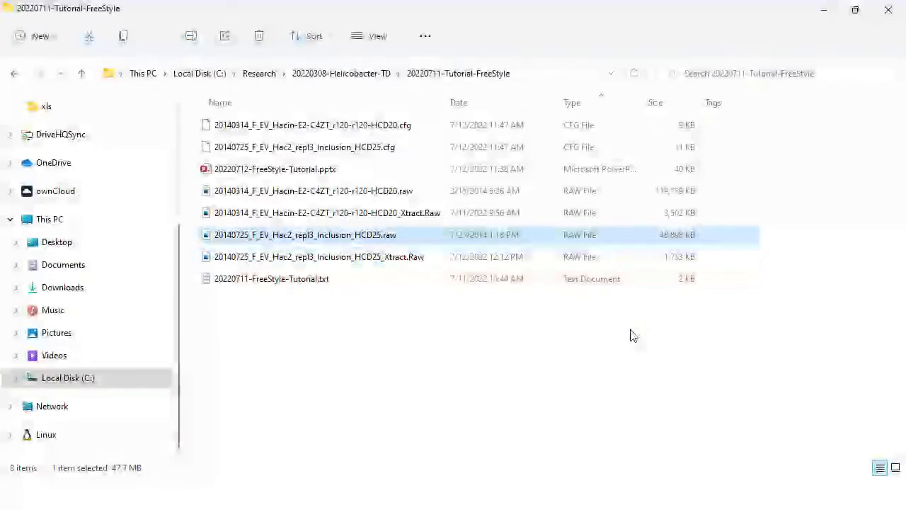
{"action": "key", "text": "shift+Down"}
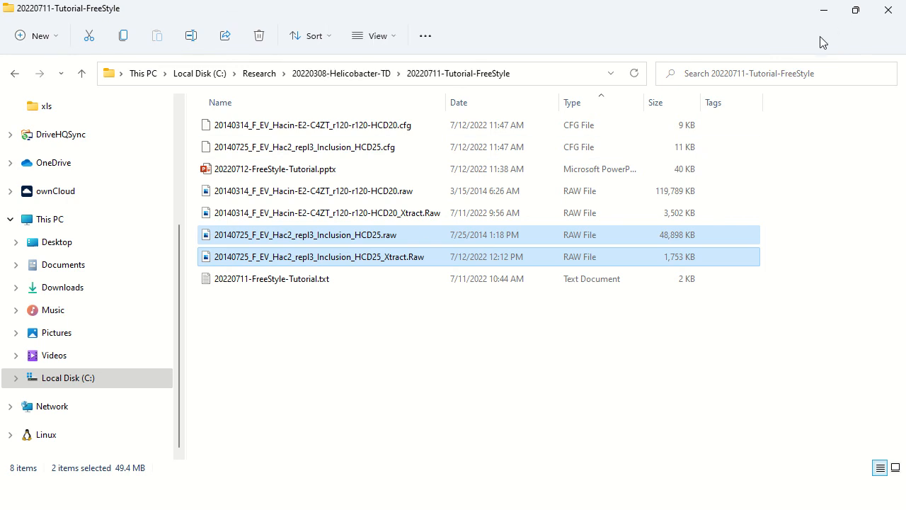
{"action": "left_click", "coordinate": [857, 13]}
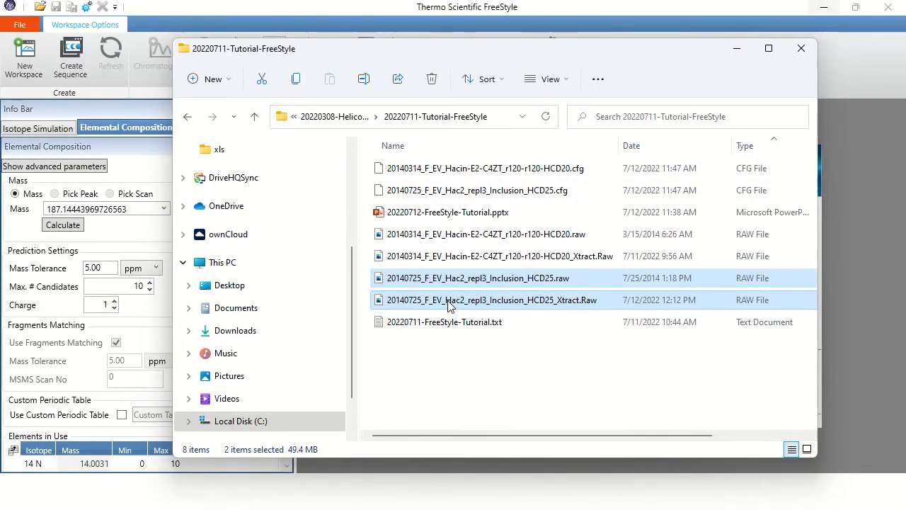
{"action": "left_click", "coordinate": [449, 305]}
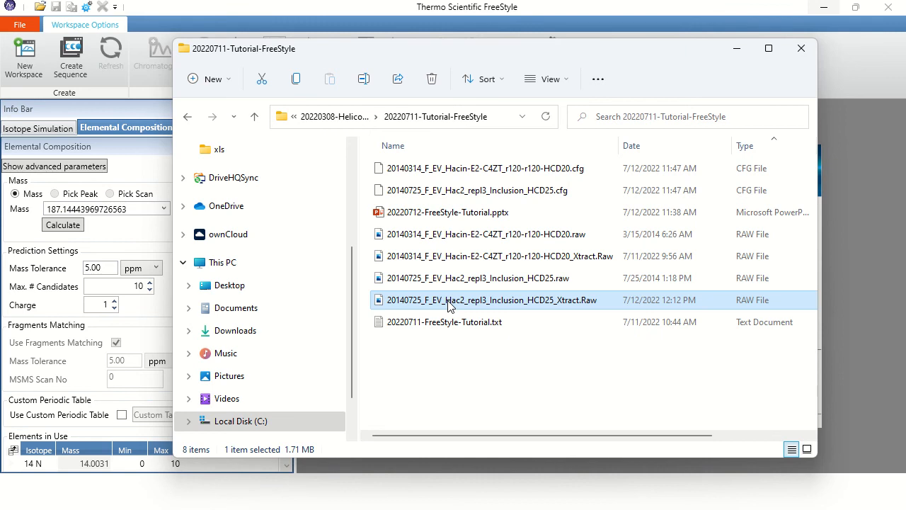
Open 20140725_F_EV_Hac2_repl3_Inclusion_HCD25_Xtract.Raw in FreeStyle and arrange its workspace with the MSn Browser shown and the chromatogram auto-hidden.
{"action": "left_click", "coordinate": [852, 271]}
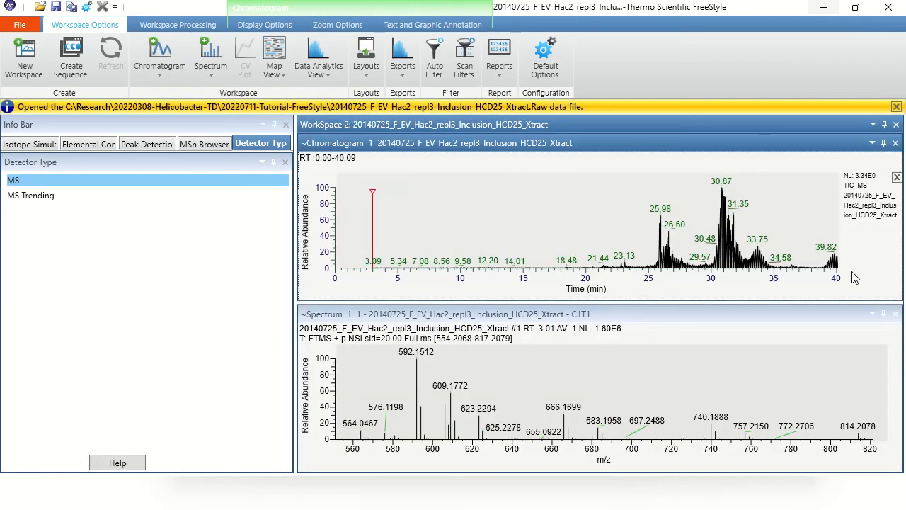
{"action": "left_click", "coordinate": [896, 107]}
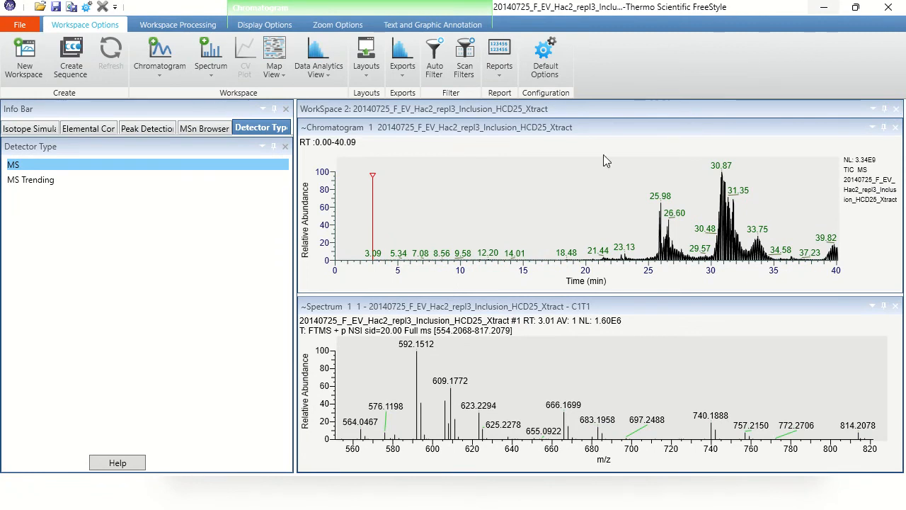
{"action": "left_click", "coordinate": [198, 128]}
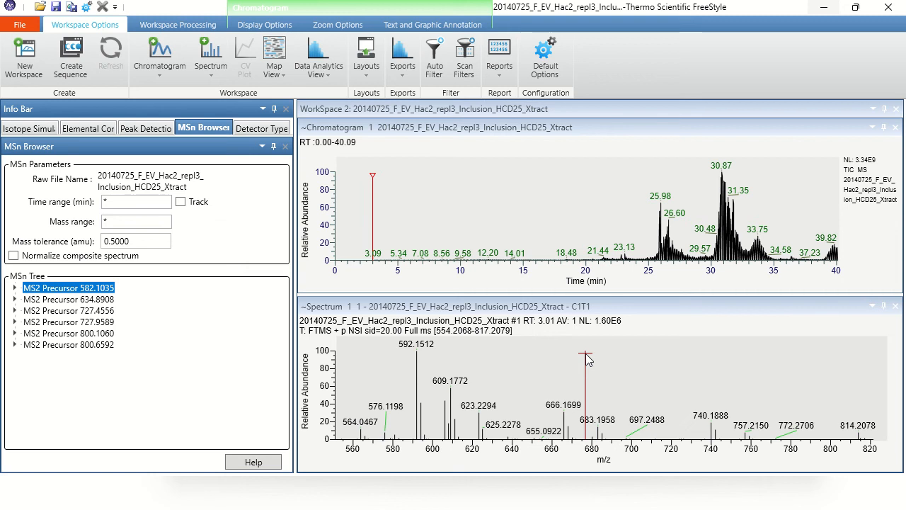
{"action": "left_click", "coordinate": [872, 129]}
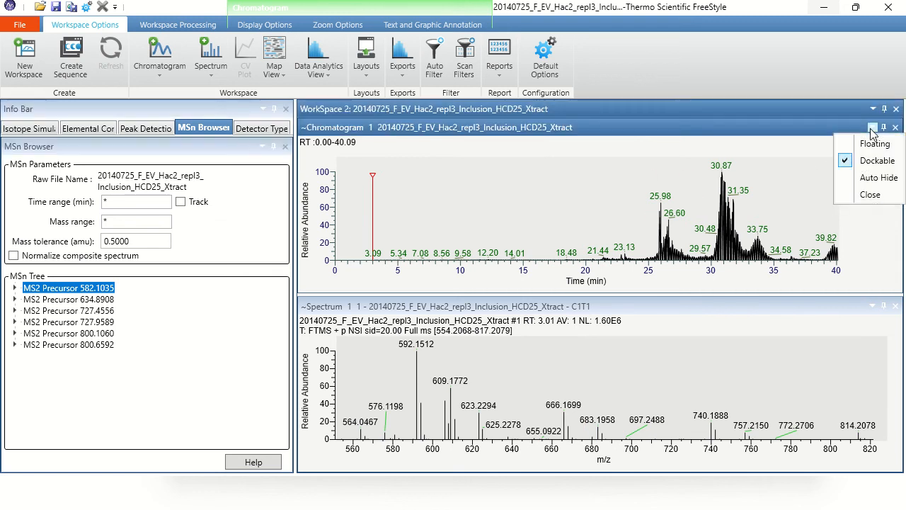
{"action": "left_click", "coordinate": [879, 178]}
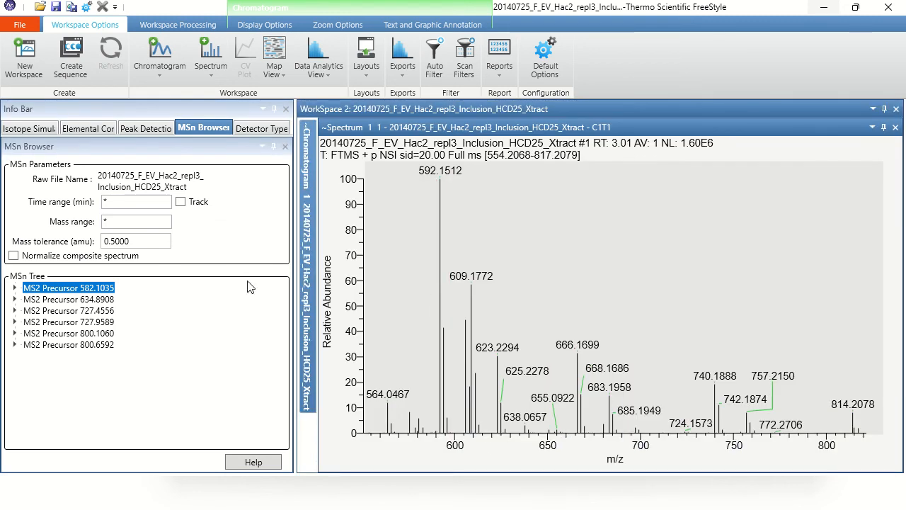
View the average spectra MS2 582.1035 [5-975] and MS2 634.8908 [188-971] of the Xtract file, closing each spectrum pane after inspection.
{"action": "left_click", "coordinate": [15, 288]}
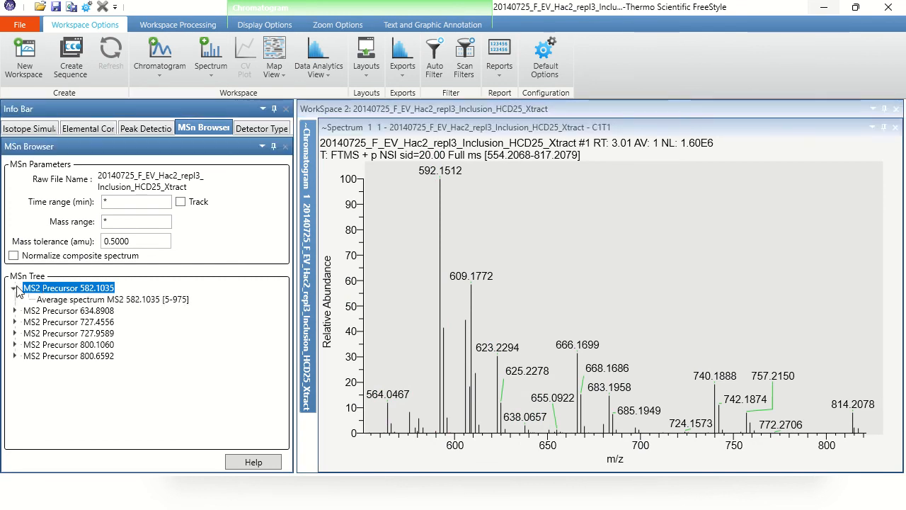
{"action": "left_click", "coordinate": [51, 301]}
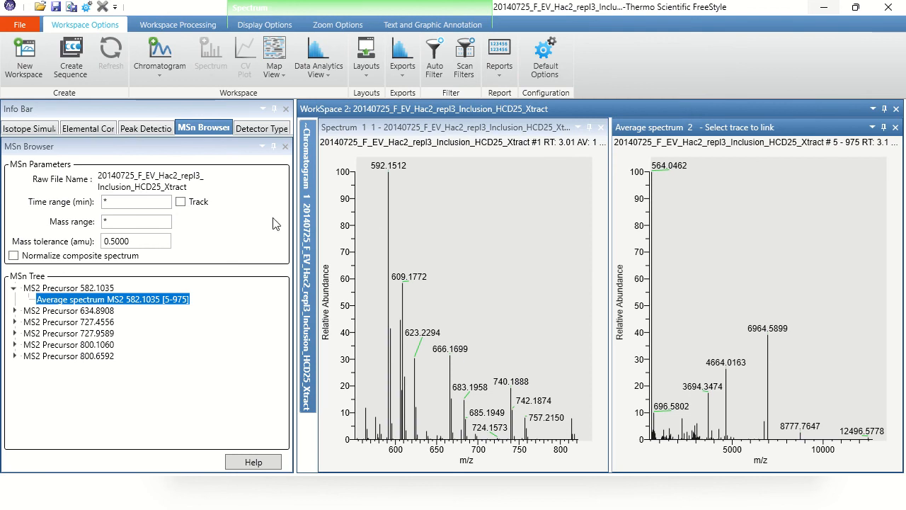
{"action": "left_click", "coordinate": [601, 127]}
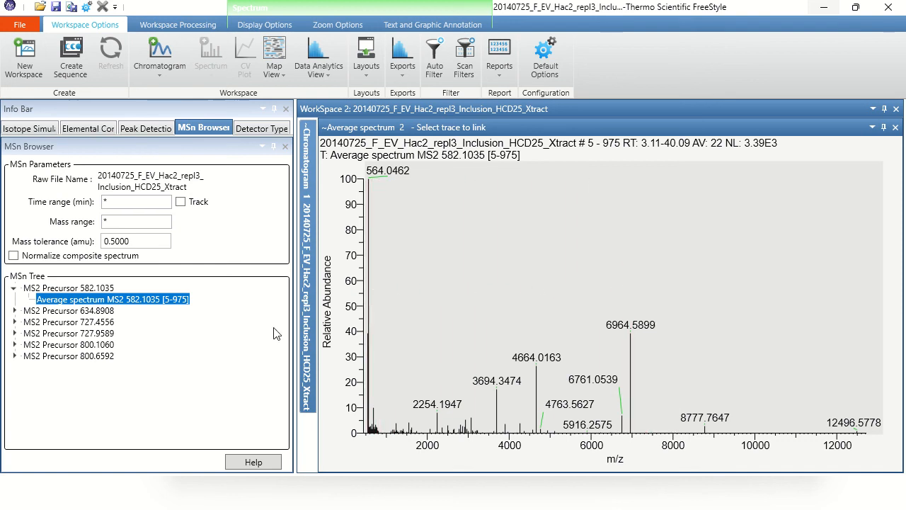
{"action": "left_click", "coordinate": [15, 310]}
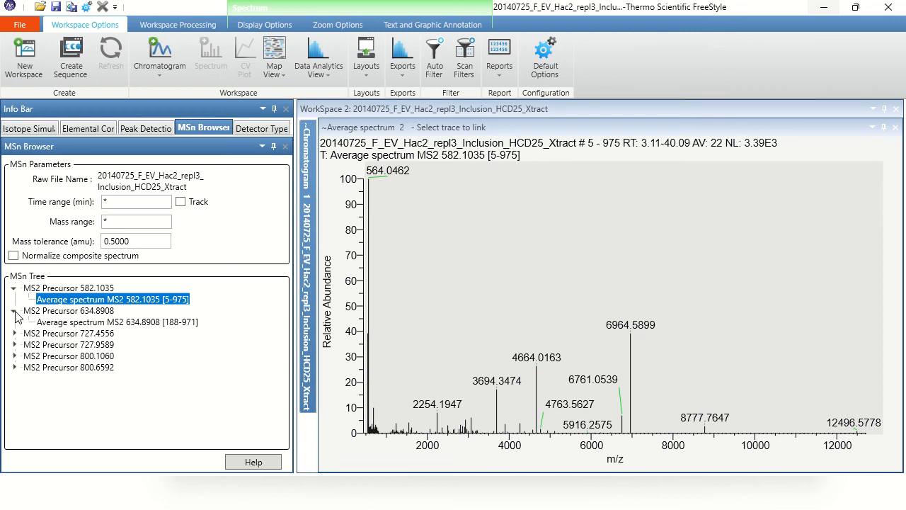
{"action": "double_click", "coordinate": [63, 322]}
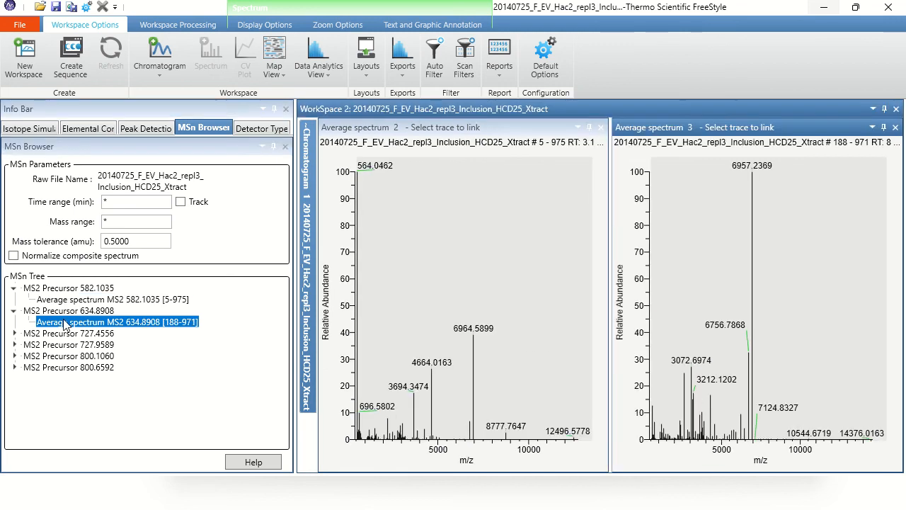
{"action": "left_click", "coordinate": [603, 128]}
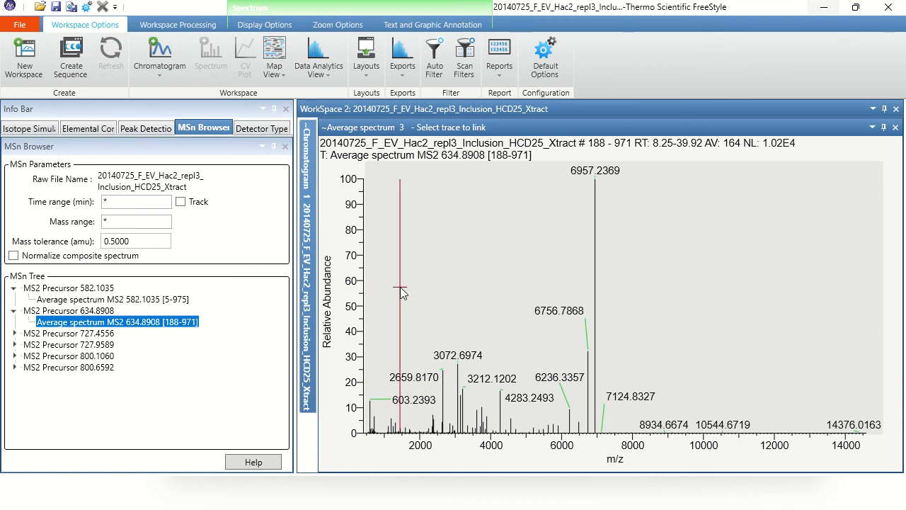
{"action": "left_click", "coordinate": [896, 128]}
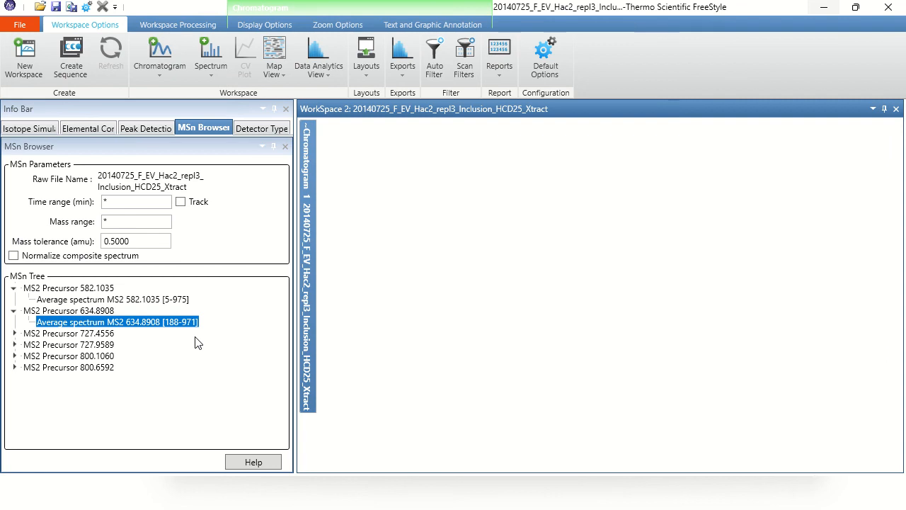
Highlight precursor 634.8908 in the Notepad++ tutorial notes and reopen its average spectrum [188-971] in FreeStyle.
{"action": "key", "text": "alt+Tab"}
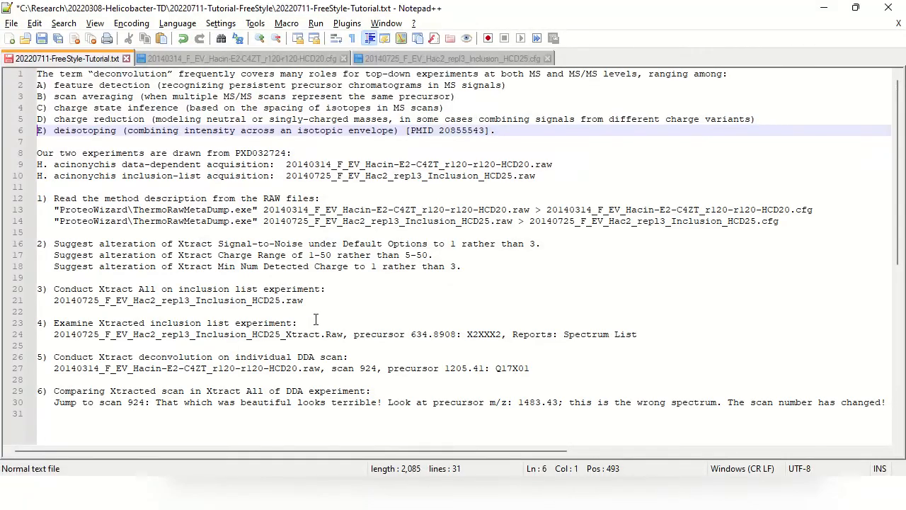
{"action": "left_click_drag", "start_coordinate": [411, 334], "coordinate": [458, 336]}
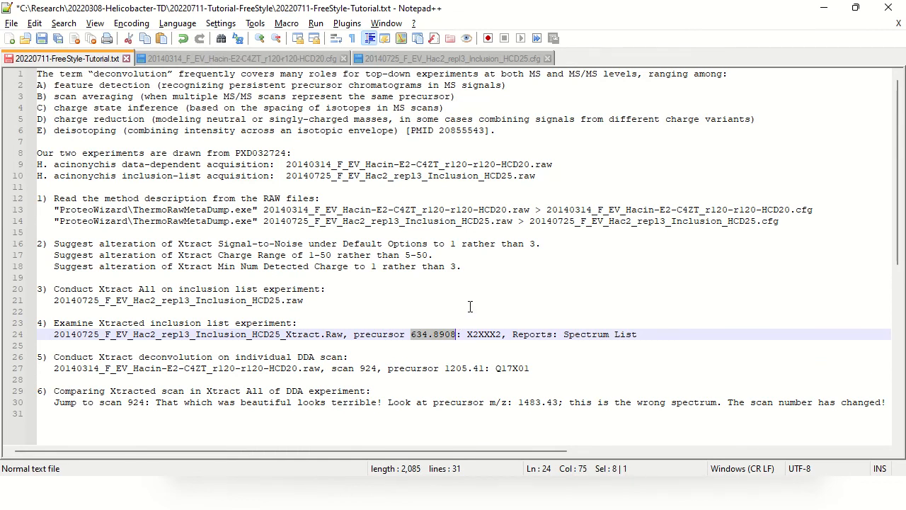
{"action": "key", "text": "alt+Tab"}
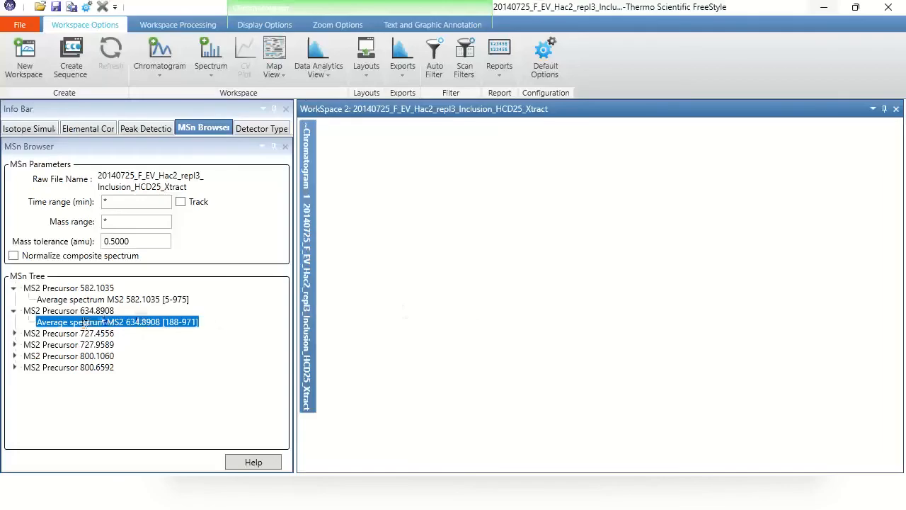
{"action": "double_click", "coordinate": [82, 323]}
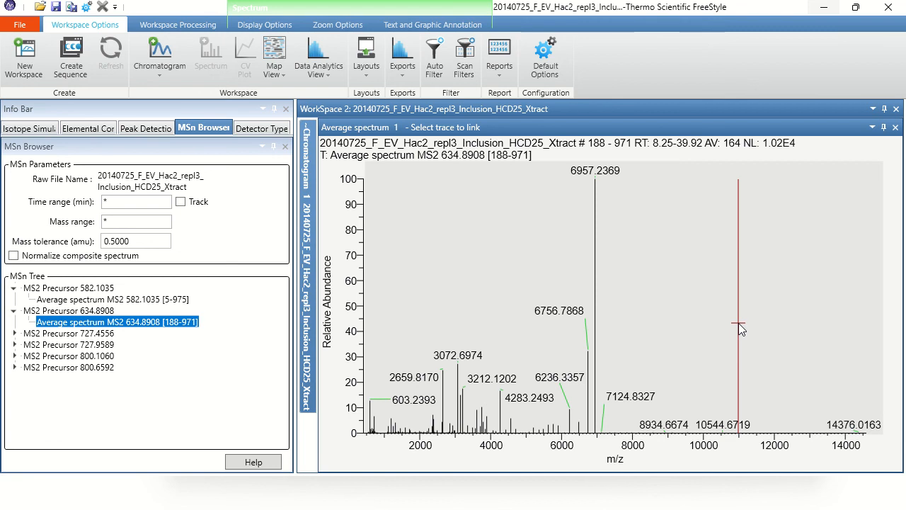
Recheck the notes in Notepad++ and zoom the 634.8908 average spectrum in FreeStyle to the m/z range up to about 7200.
{"action": "key", "text": "alt+Tab"}
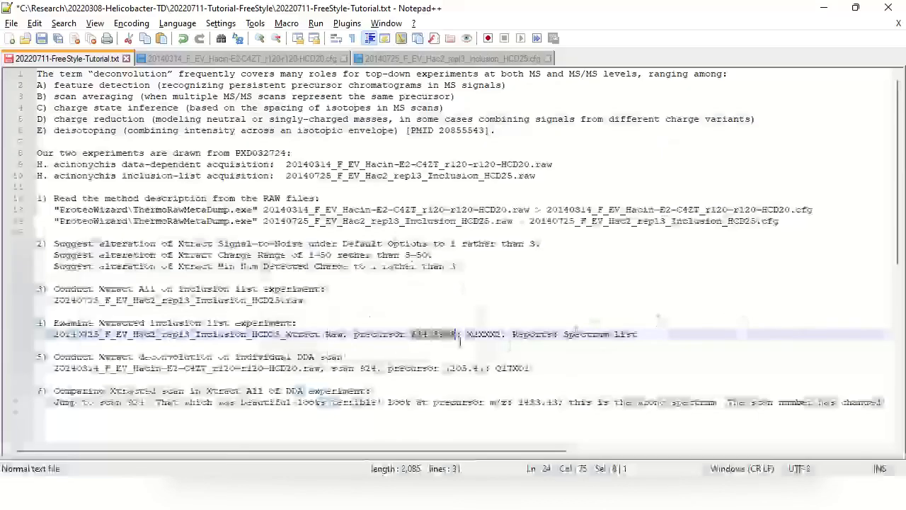
{"action": "key", "text": "alt+Tab"}
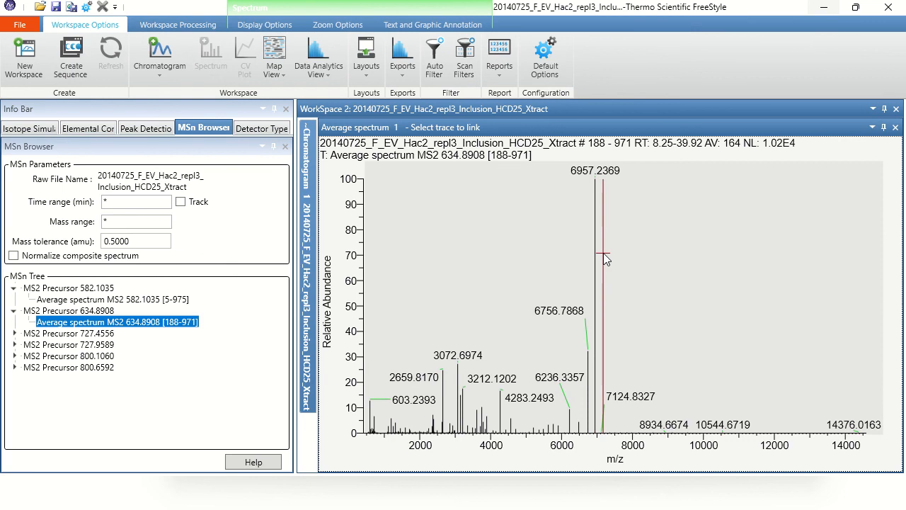
{"action": "left_click_drag", "start_coordinate": [603, 253], "coordinate": [352, 257]}
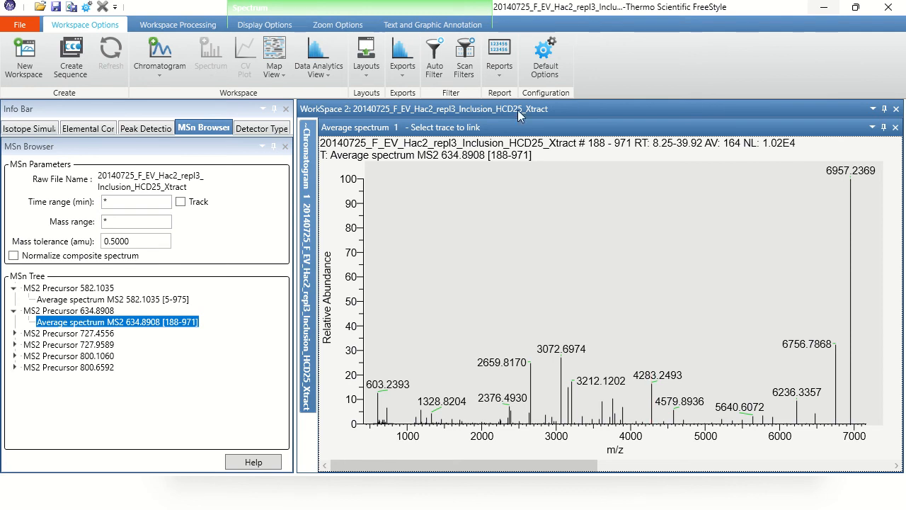
Add a Spectrum List report for the 634.8908 average spectrum and sort it by ascending m/z.
{"action": "left_click", "coordinate": [501, 72]}
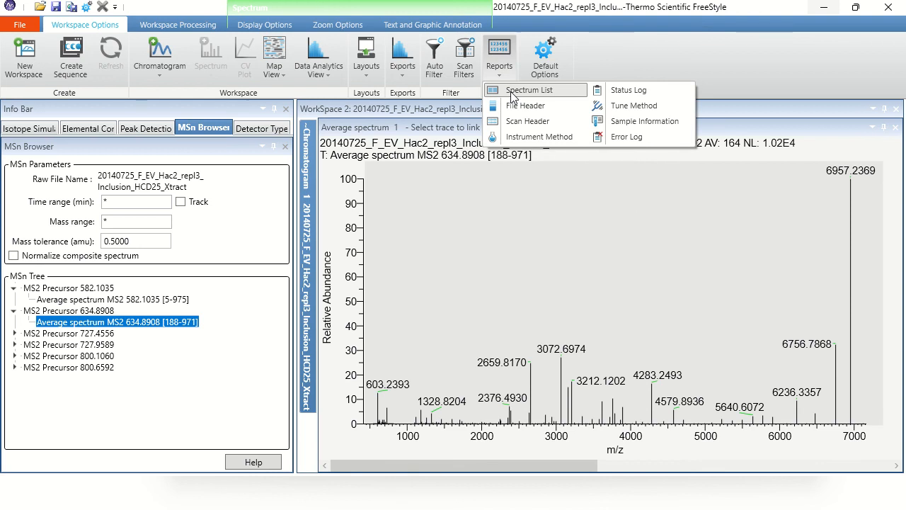
{"action": "left_click", "coordinate": [512, 92]}
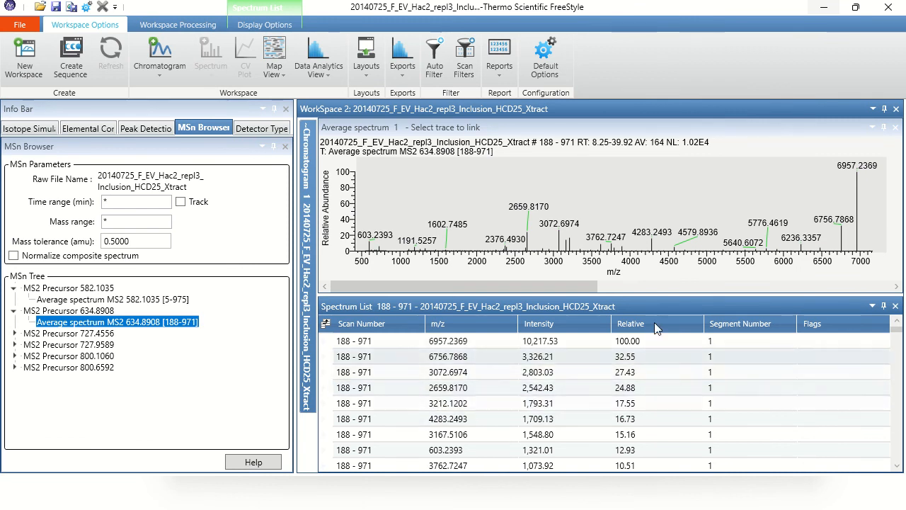
{"action": "left_click", "coordinate": [453, 326]}
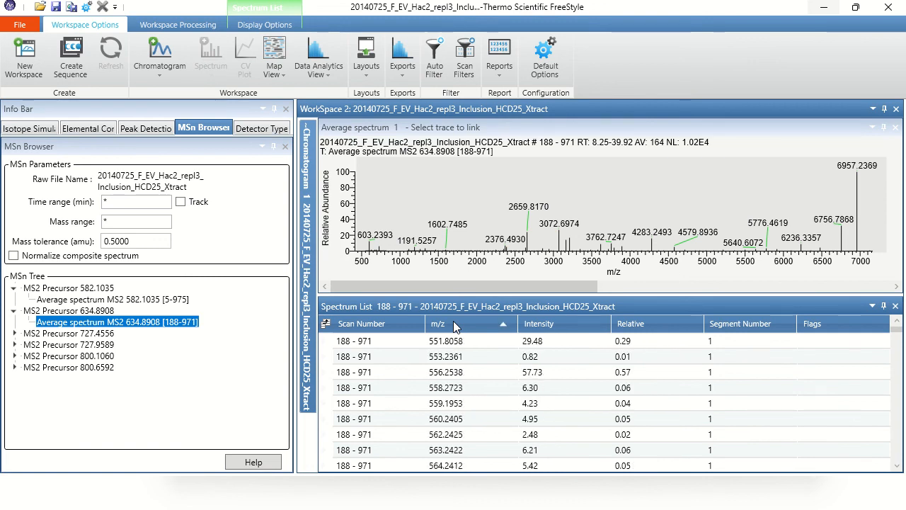
Close the Xtract file's workspace in FreeStyle and consult the Notepad++ notes on deconvolving an individual DDA scan.
{"action": "key", "text": "alt+Tab"}
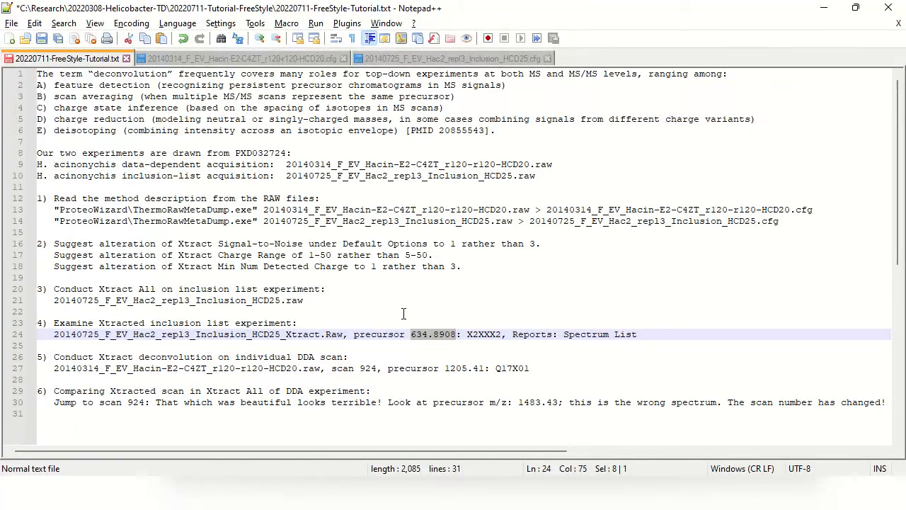
{"action": "key", "text": "alt+Tab"}
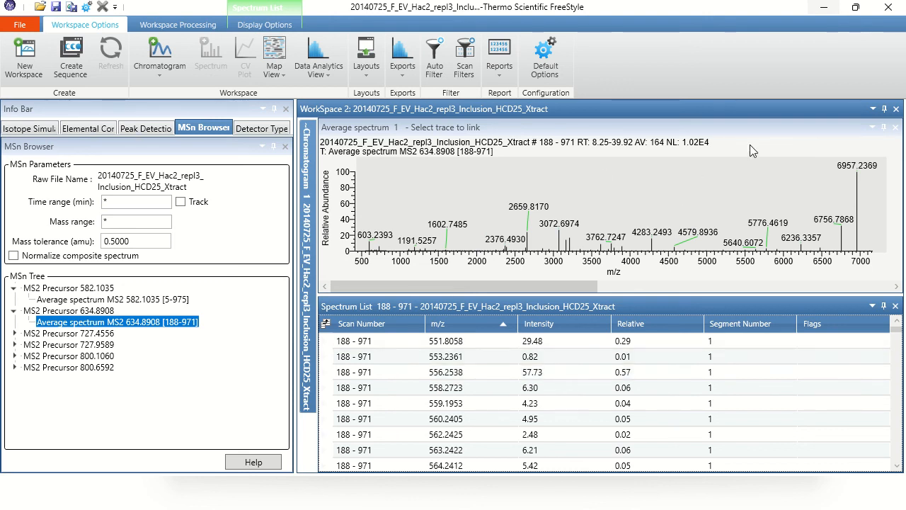
{"action": "left_click", "coordinate": [896, 108]}
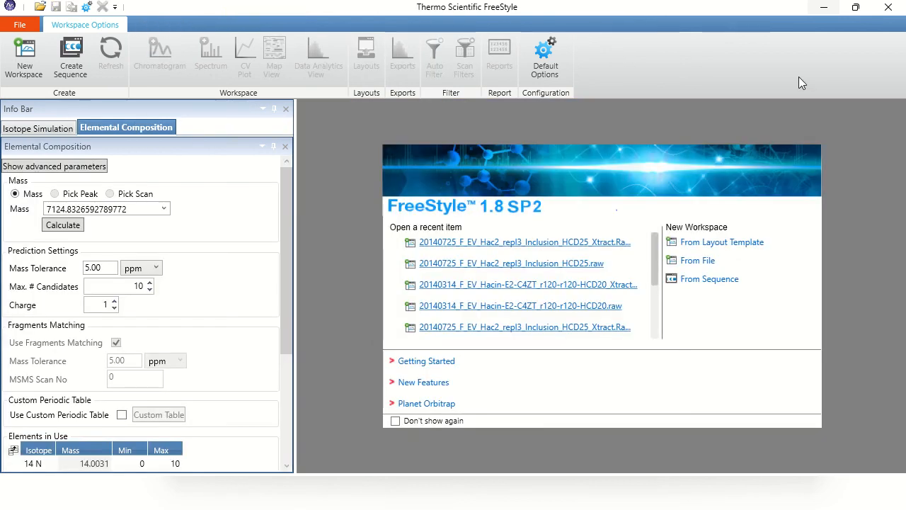
{"action": "key", "text": "alt+Tab"}
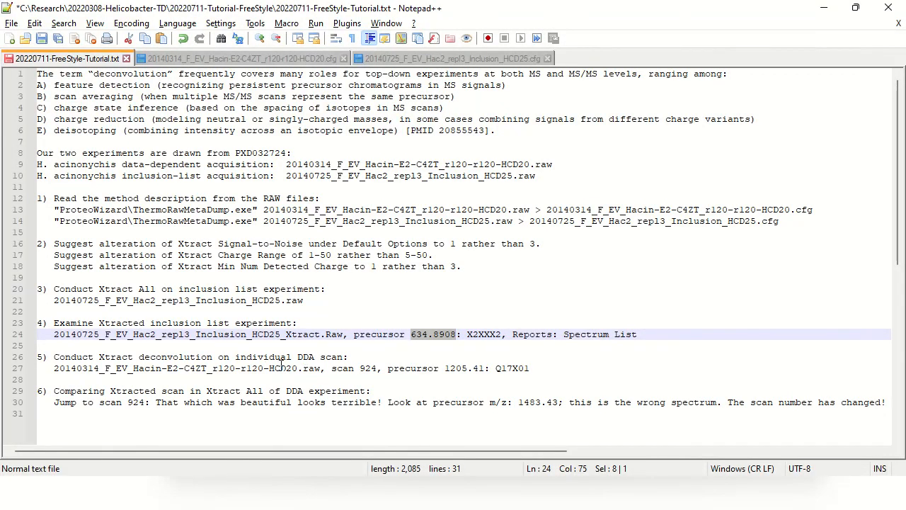
{"action": "key", "text": "alt+Tab"}
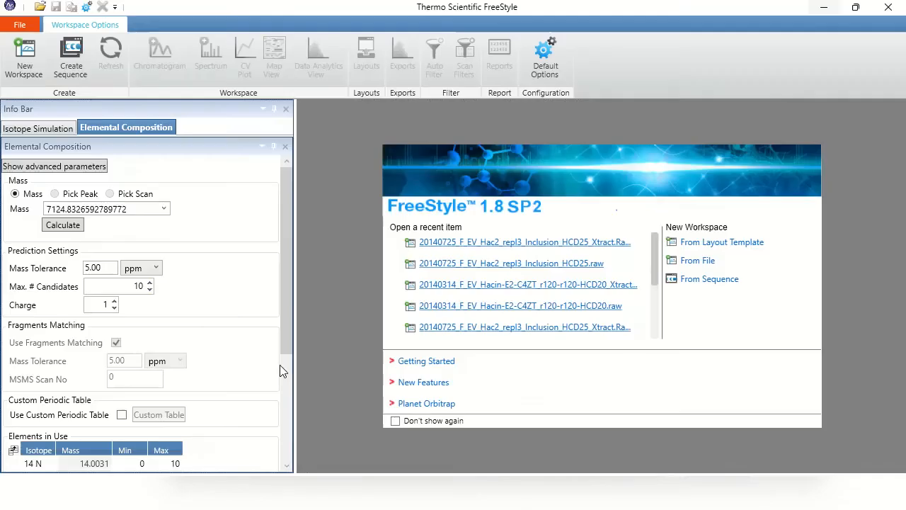
Switch to File Explorer and open 20140314_F_EV_Hacin-E2-C4ZT_r120-r120-HCD20.raw in FreeStyle, dismissing the file-opened notice.
{"action": "key", "text": "alt+Tab"}
{"action": "key", "text": "Tab"}
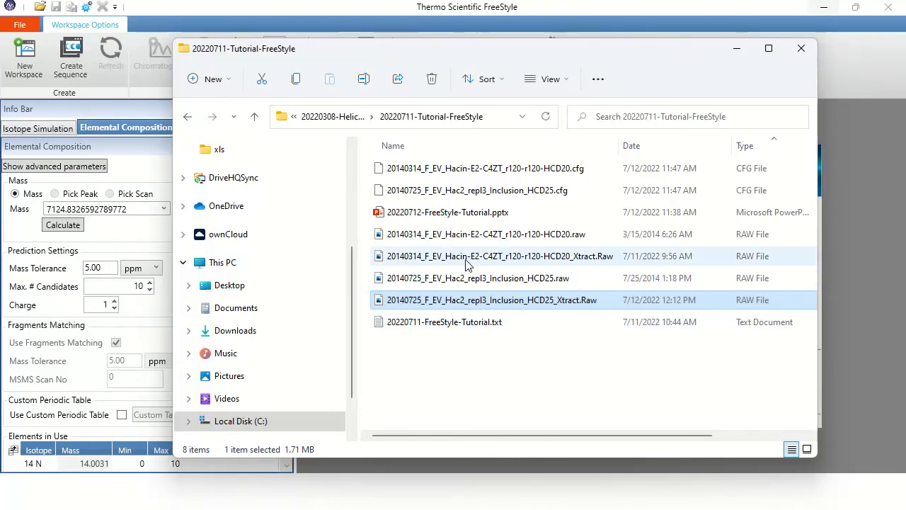
{"action": "left_click", "coordinate": [457, 238]}
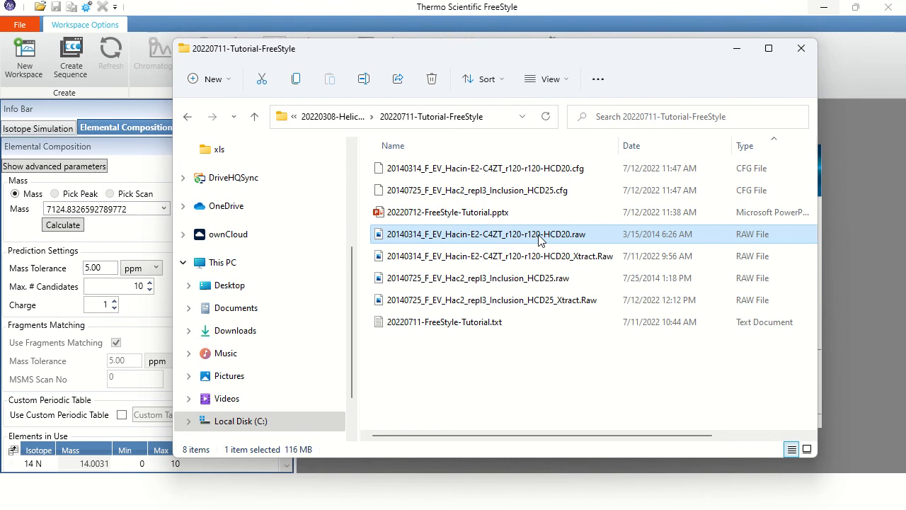
{"action": "left_click_drag", "start_coordinate": [540, 241], "coordinate": [859, 218]}
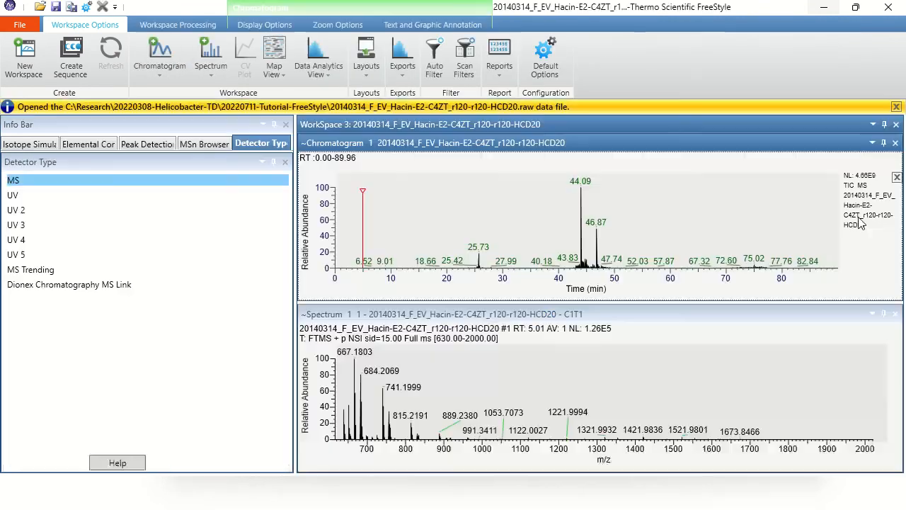
{"action": "left_click", "coordinate": [897, 107]}
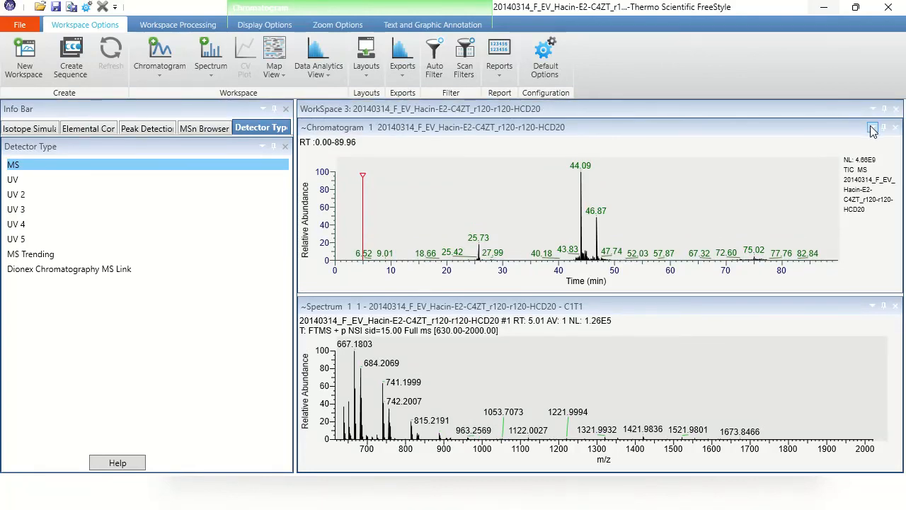
Auto-hide the chromatogram of the DDA file's workspace and show the MSn Browser.
{"action": "left_click", "coordinate": [873, 129]}
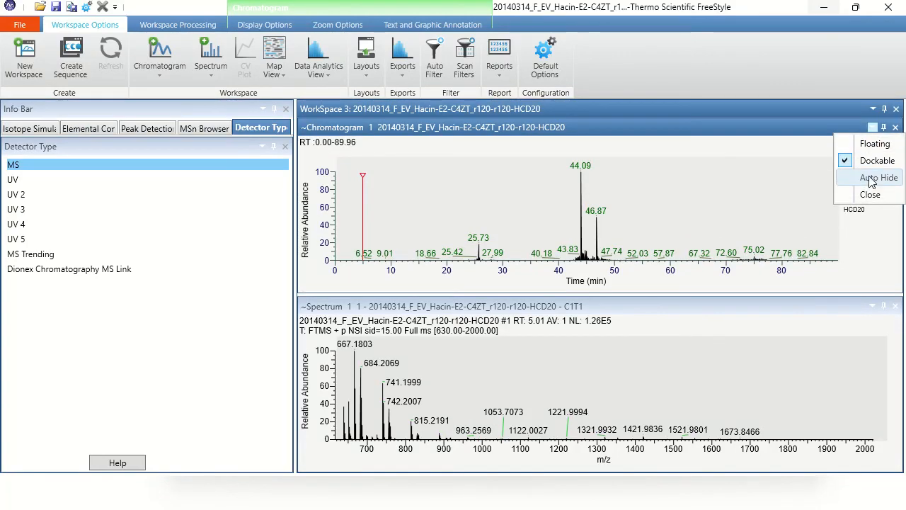
{"action": "left_click", "coordinate": [871, 177]}
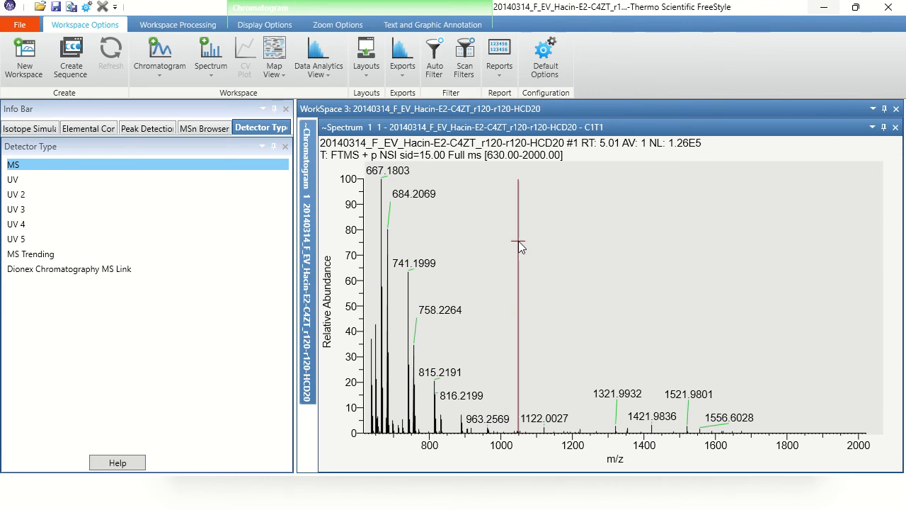
{"action": "left_click", "coordinate": [192, 129]}
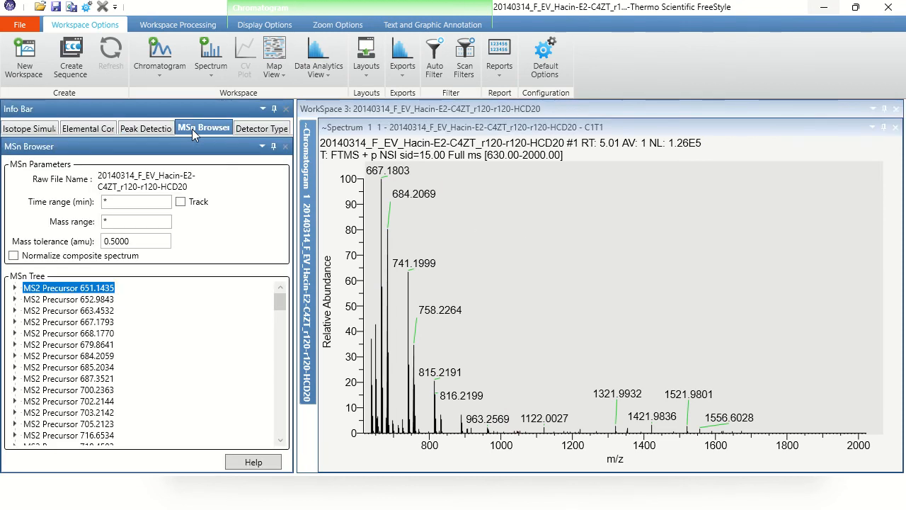
{"action": "key", "text": "alt+Tab"}
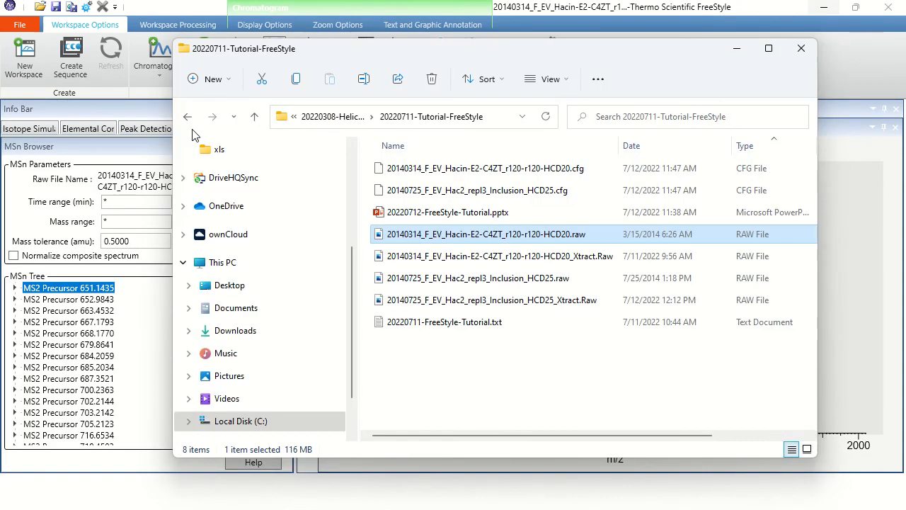
Switch to the Notepad++ tutorial notes, highlight scan number 924 in the individual DDA scan section, and return to FreeStyle.
{"action": "key", "text": "alt+Tab"}
{"action": "key", "text": "alt+Tab"}
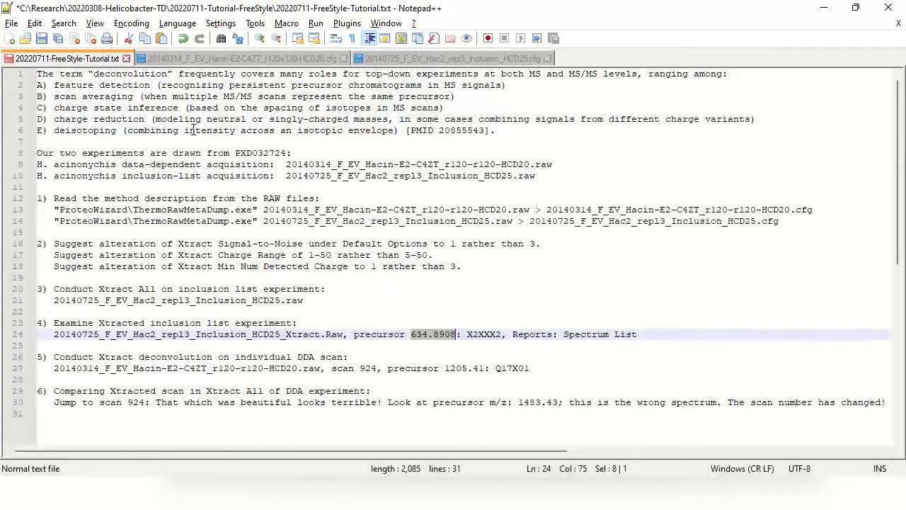
{"action": "double_click", "coordinate": [368, 369]}
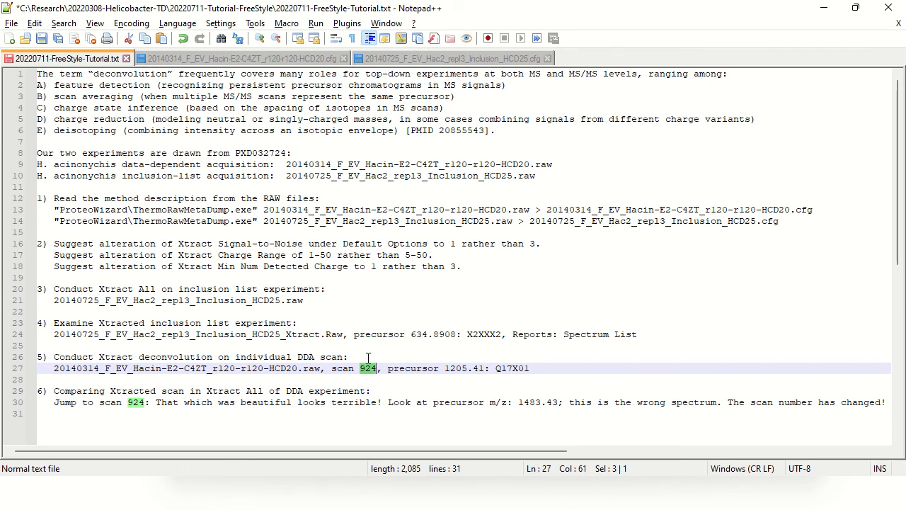
{"action": "key", "text": "alt+Tab"}
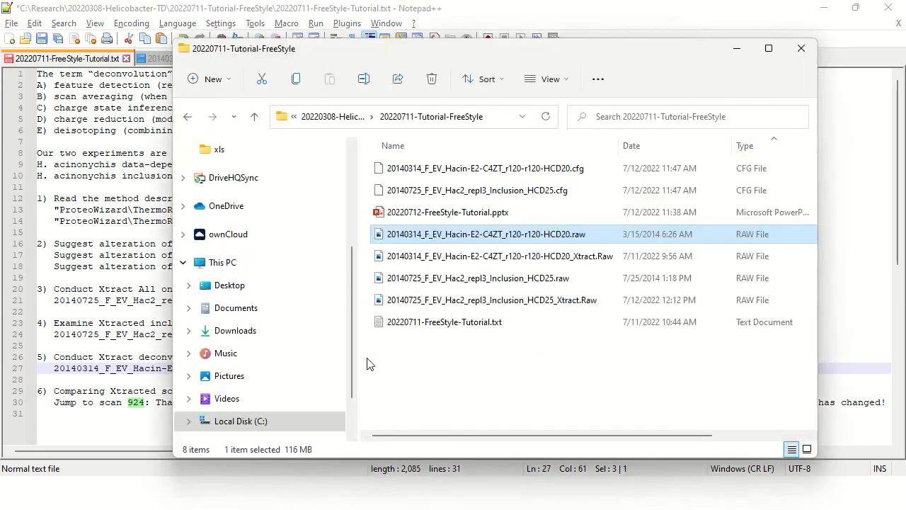
{"action": "key", "text": "alt+Tab"}
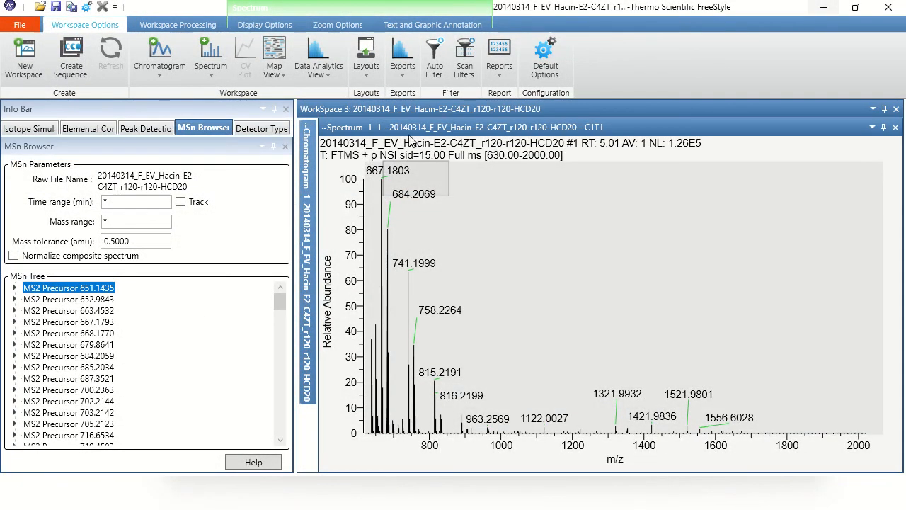
Turn off auto-hide for the chromatogram of the DDA file so it is docked above the spectrum.
{"action": "mouse_move", "coordinate": [303, 202]}
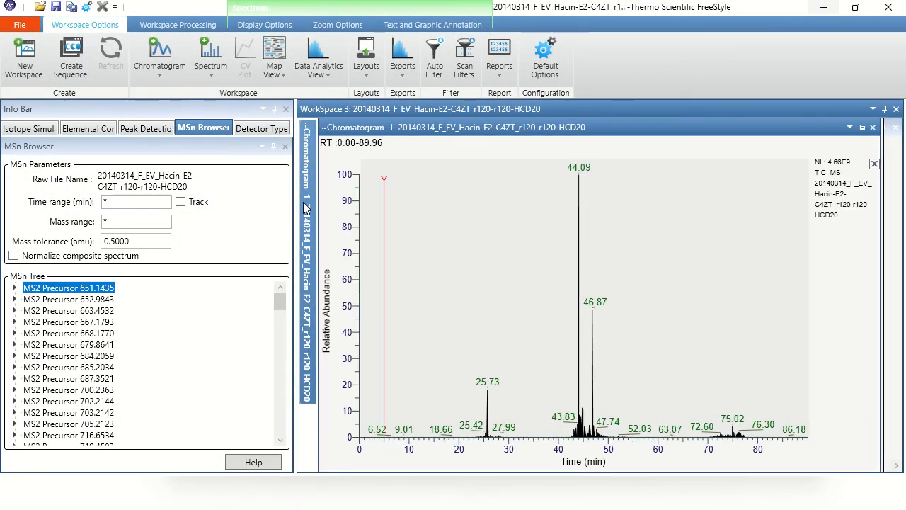
{"action": "left_click", "coordinate": [603, 291]}
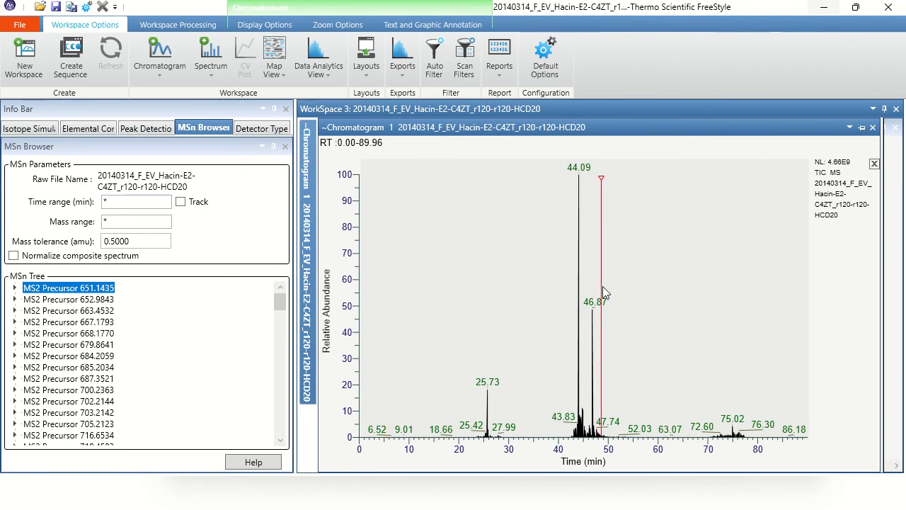
{"action": "left_click", "coordinate": [308, 167]}
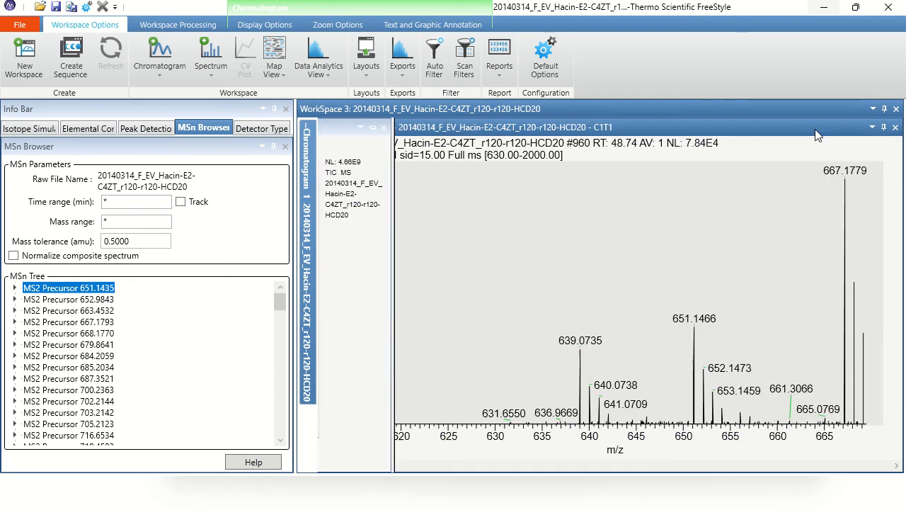
{"action": "left_click", "coordinate": [308, 216]}
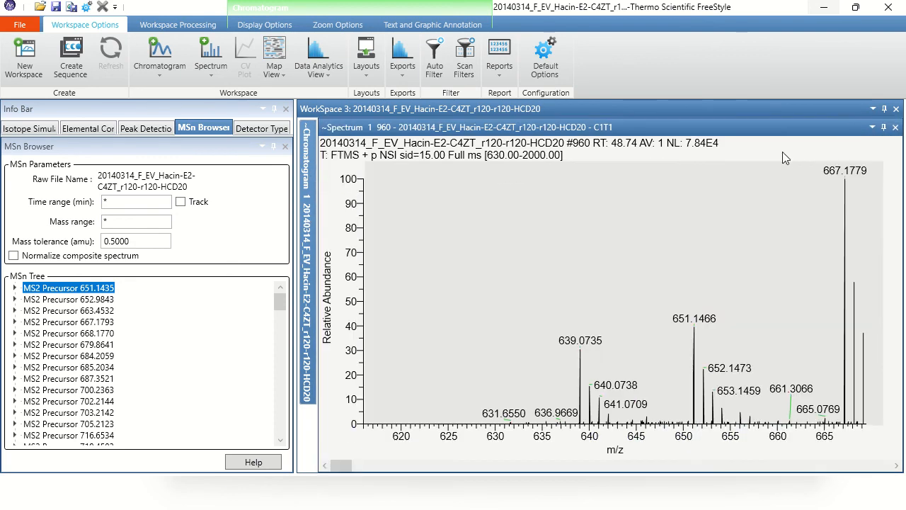
{"action": "left_click", "coordinate": [308, 205]}
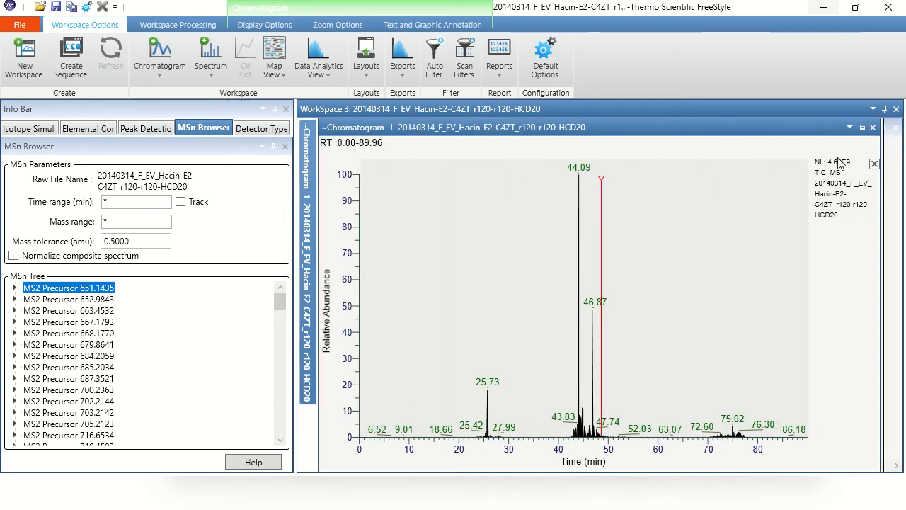
{"action": "left_click", "coordinate": [850, 127]}
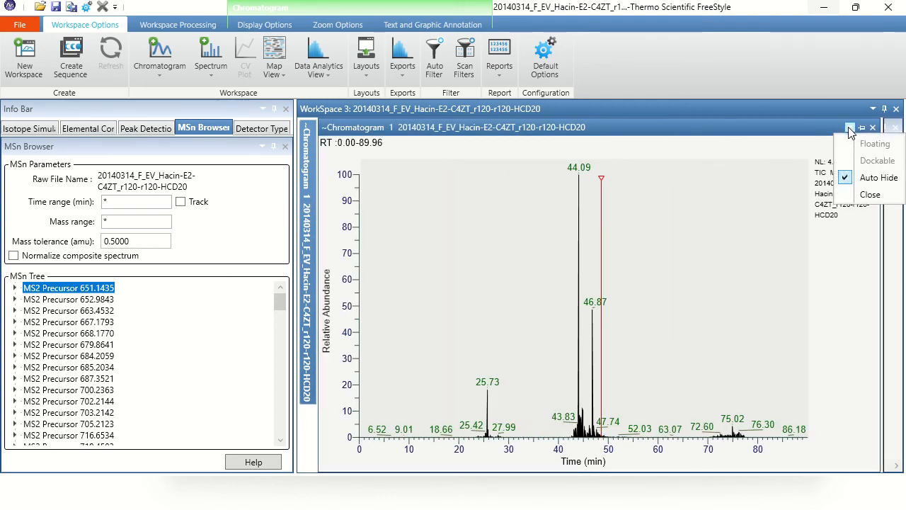
{"action": "left_click", "coordinate": [854, 177]}
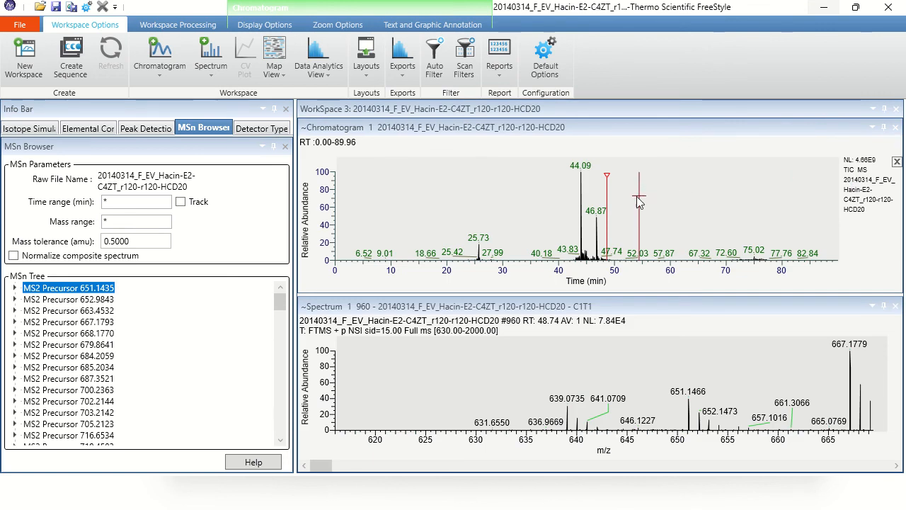
Pick a retention time near 47 min in the chromatogram, step back scan by scan to scan 924, and auto-hide the chromatogram.
{"action": "left_click", "coordinate": [614, 207]}
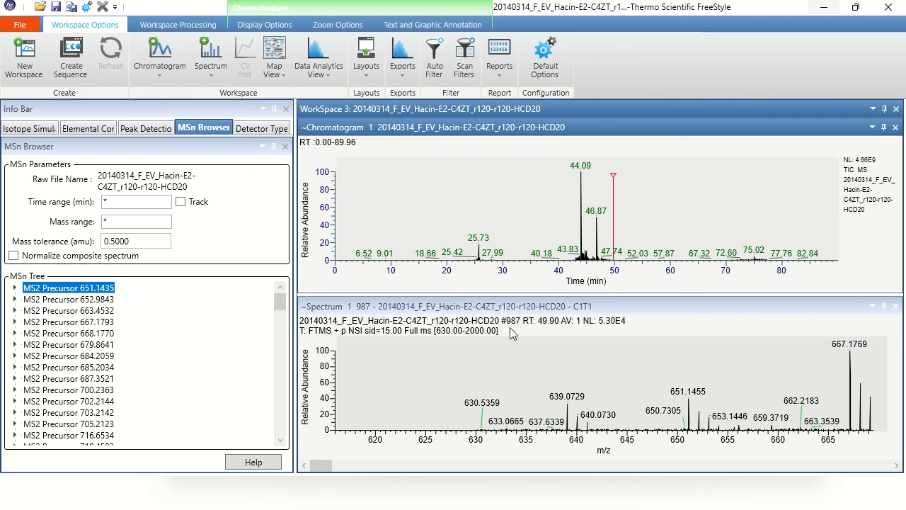
{"action": "key", "text": "Left"}
{"action": "key", "text": "Left"}
{"action": "key", "text": "Left"}
{"action": "key", "text": "Left"}
{"action": "key", "text": "Left"}
{"action": "key", "text": "Left"}
{"action": "key", "text": "Left"}
{"action": "key", "text": "Left"}
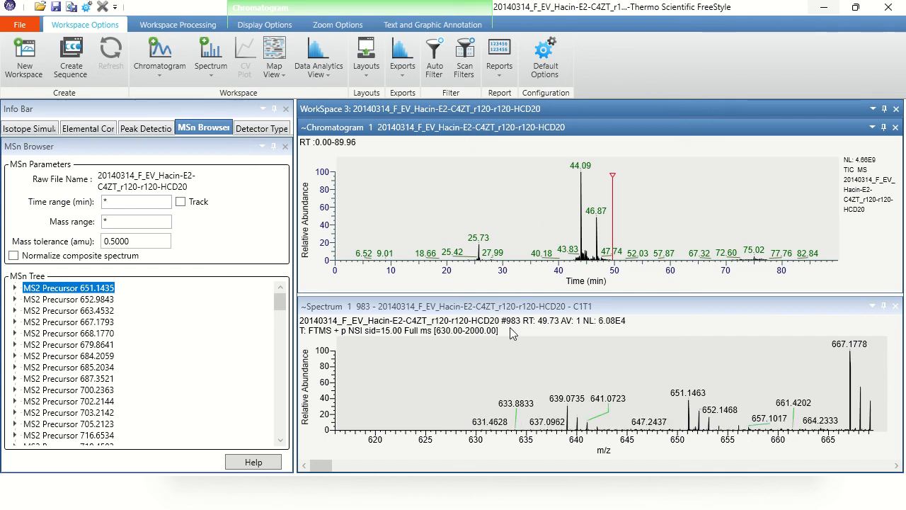
{"action": "key", "text": "Left"}
{"action": "key", "text": "Left"}
{"action": "key", "text": "Left"}
{"action": "key", "text": "Left"}
{"action": "key", "text": "Left"}
{"action": "key", "text": "Left"}
{"action": "key", "text": "Left"}
{"action": "key", "text": "Left"}
{"action": "key", "text": "Left"}
{"action": "key", "text": "Left"}
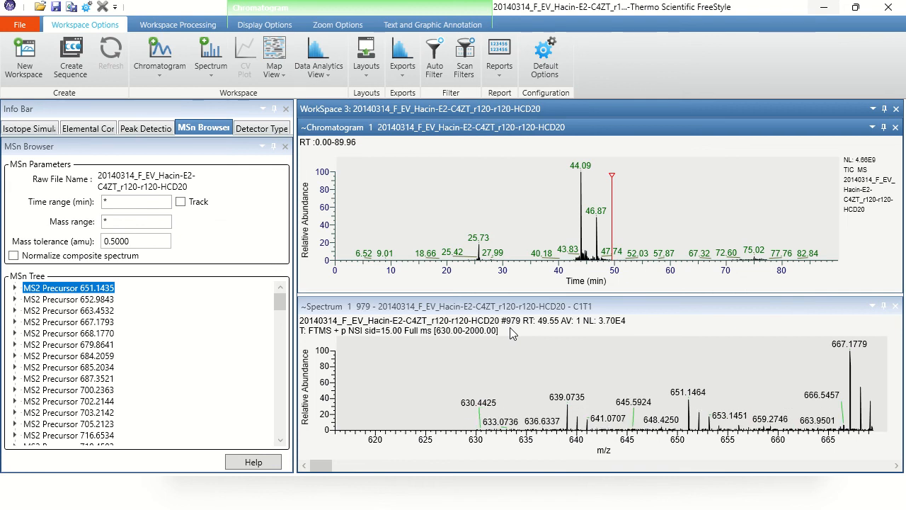
{"action": "key", "text": "Left"}
{"action": "key", "text": "Left"}
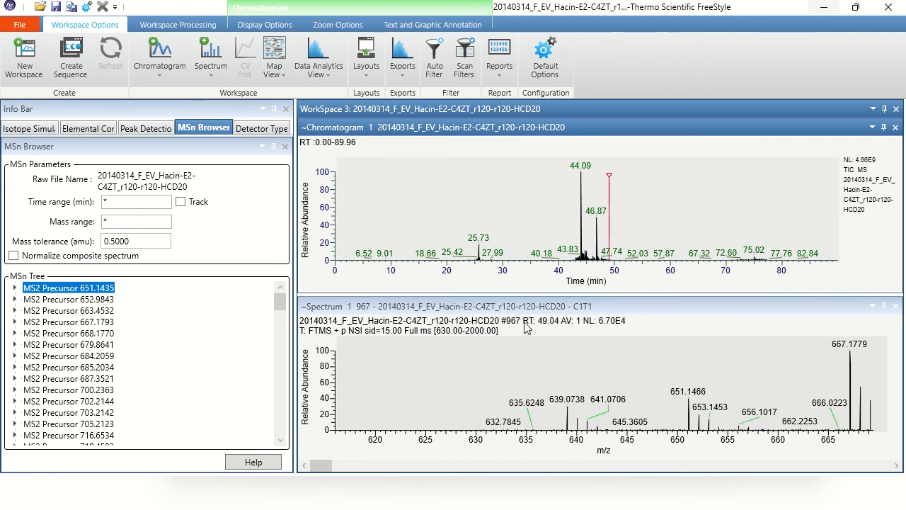
{"action": "left_click", "coordinate": [600, 240]}
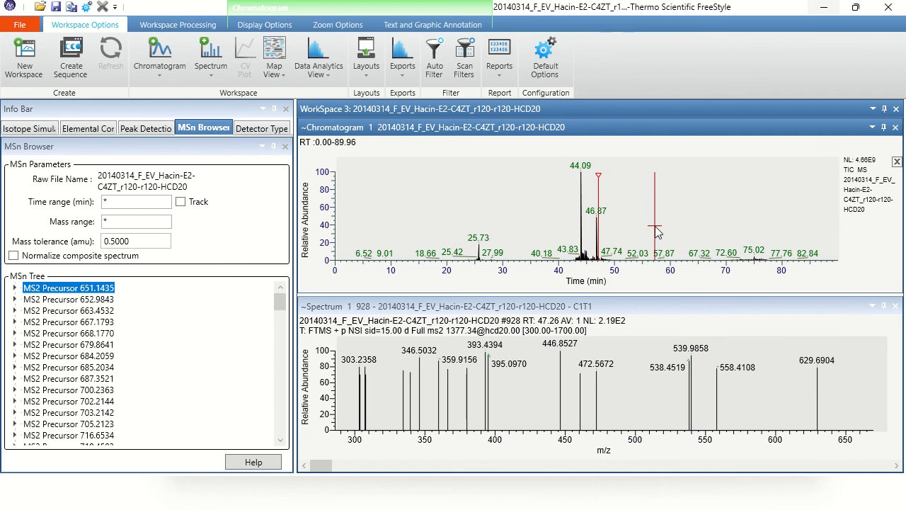
{"action": "key", "text": "Left"}
{"action": "key", "text": "Left"}
{"action": "key", "text": "Left"}
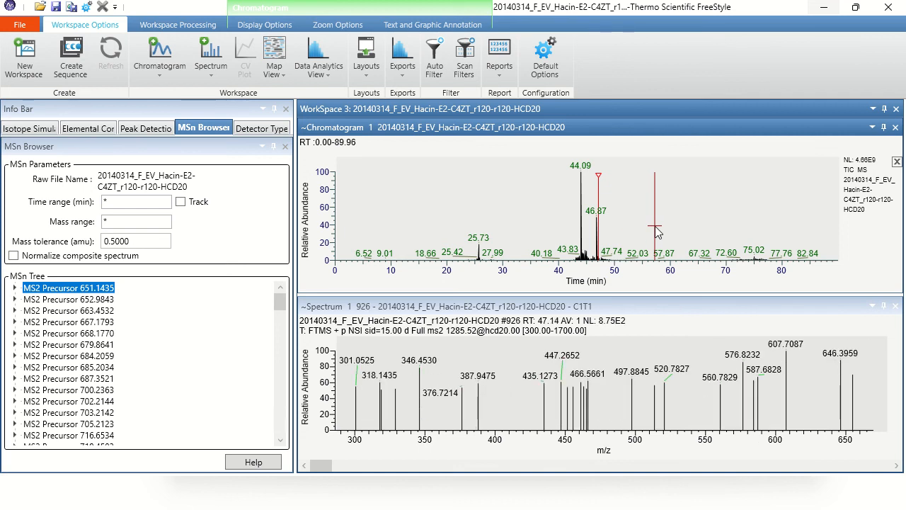
{"action": "key", "text": "Left"}
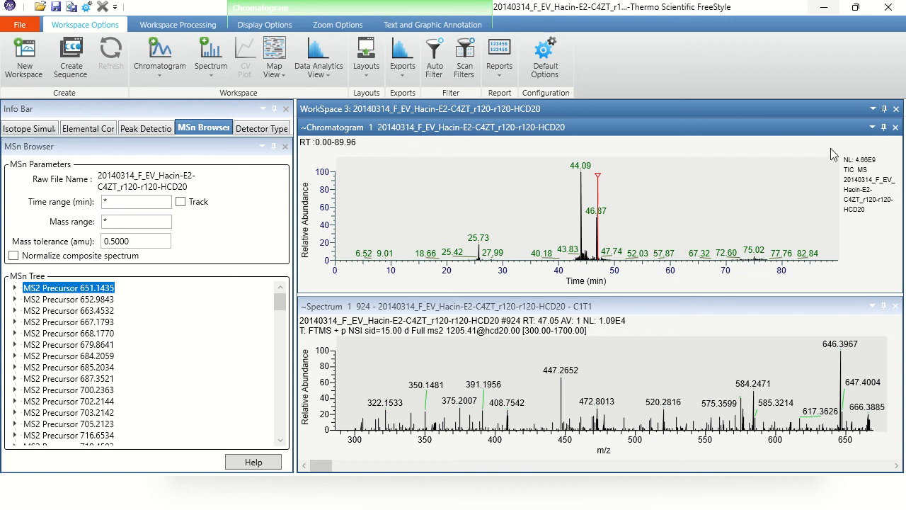
{"action": "left_click", "coordinate": [873, 129]}
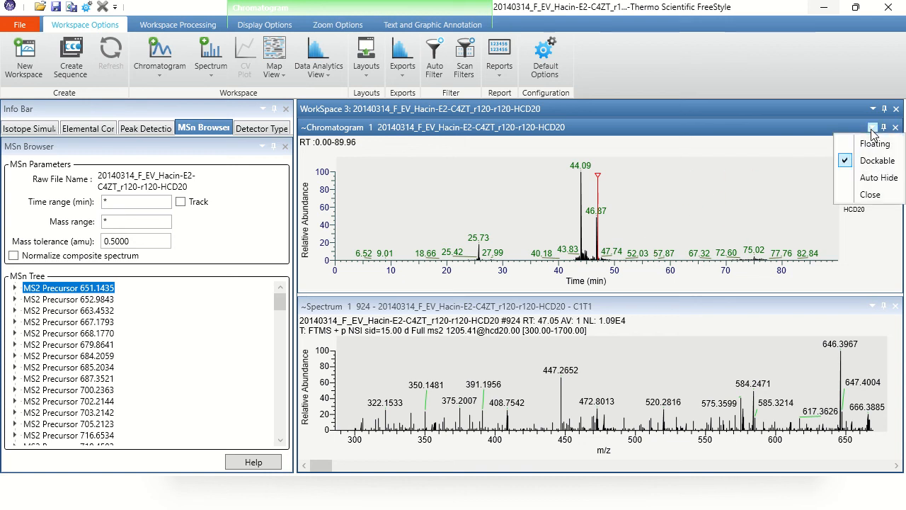
{"action": "left_click", "coordinate": [870, 179]}
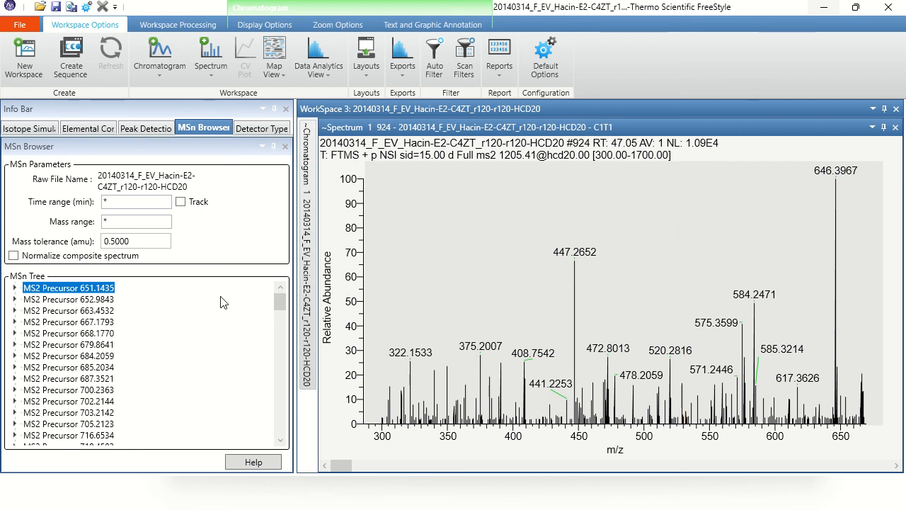
Expand MS2 precursor 1205.4135 in the MSn tree and select its single spectrum for scan 924.
{"action": "left_click", "coordinate": [14, 288]}
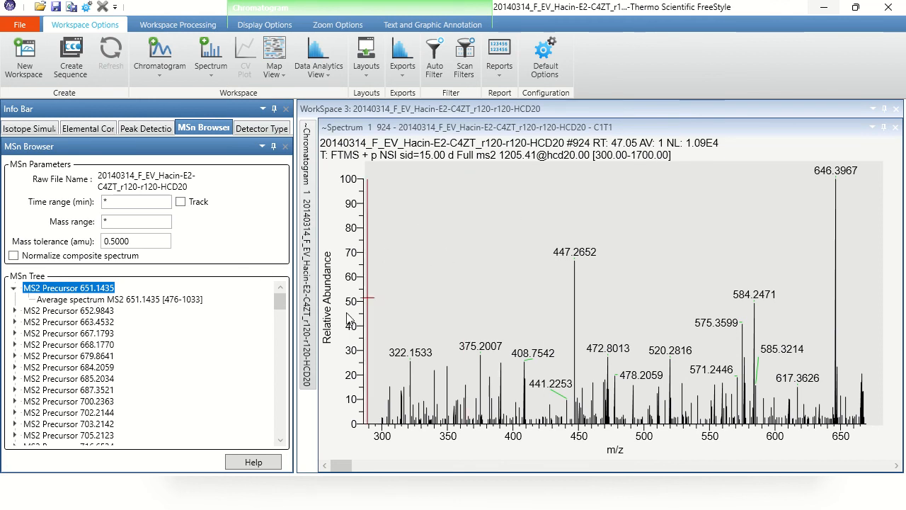
{"action": "left_click", "coordinate": [14, 288]}
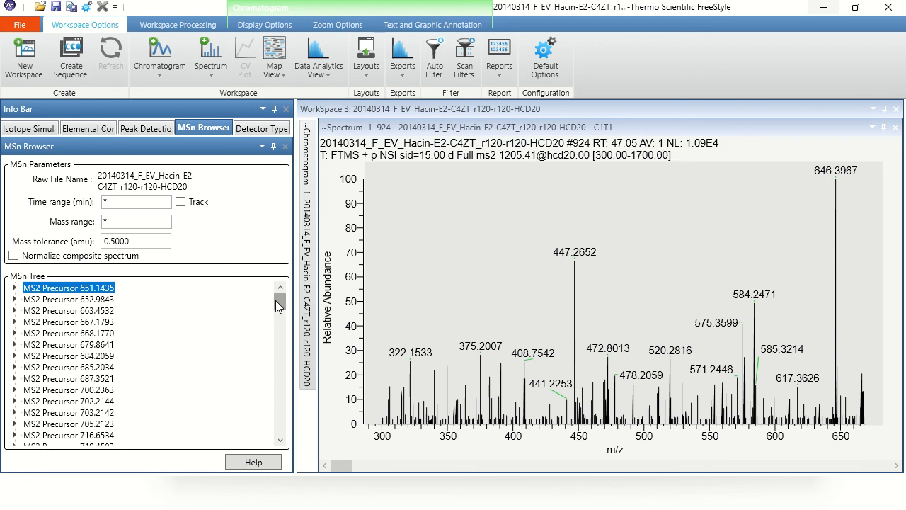
{"action": "left_click_drag", "start_coordinate": [276, 300], "coordinate": [286, 417]}
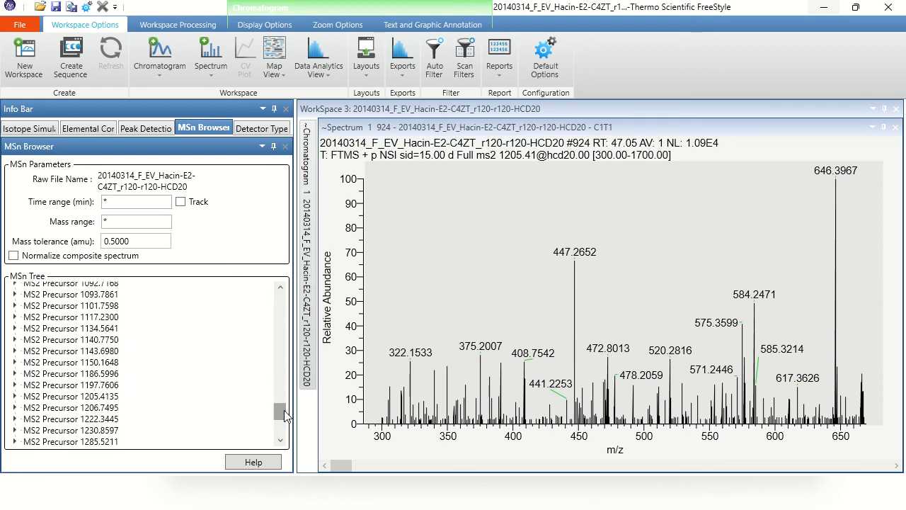
{"action": "left_click", "coordinate": [14, 396]}
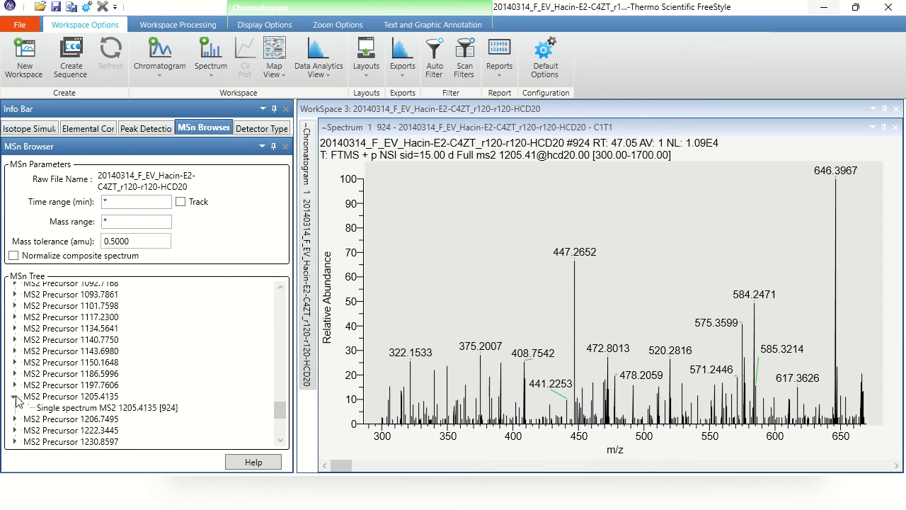
{"action": "left_click", "coordinate": [58, 407]}
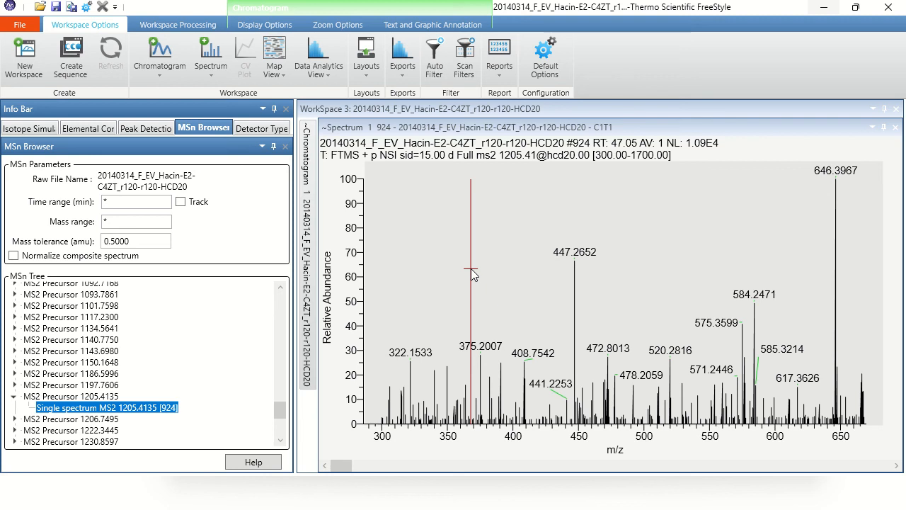
Run Xtract Deconvolution on the scan 924 spectrum with the existing parameters.
{"action": "left_click", "coordinate": [175, 25]}
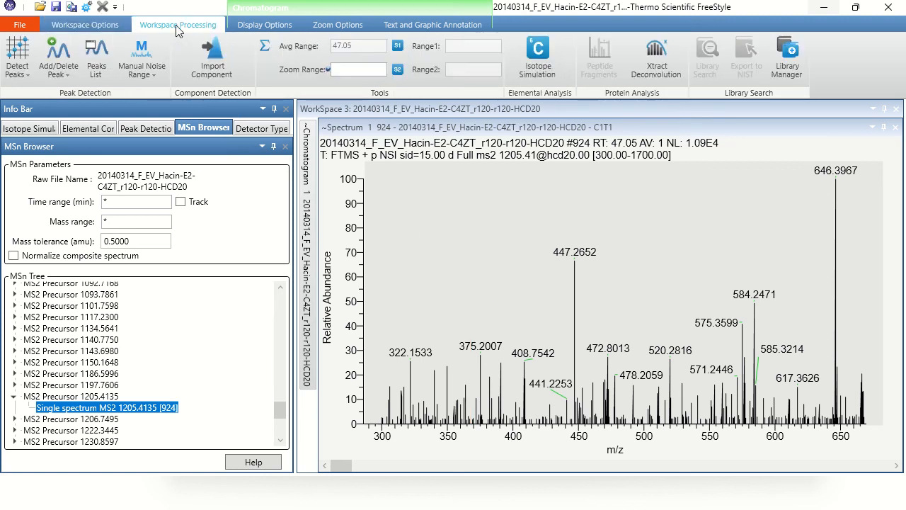
{"action": "left_click", "coordinate": [656, 58]}
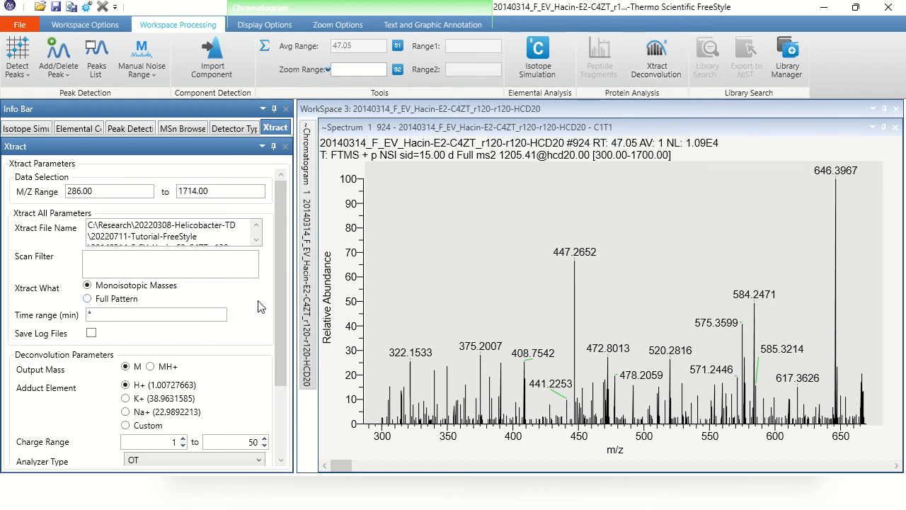
{"action": "left_click_drag", "start_coordinate": [284, 294], "coordinate": [304, 382]}
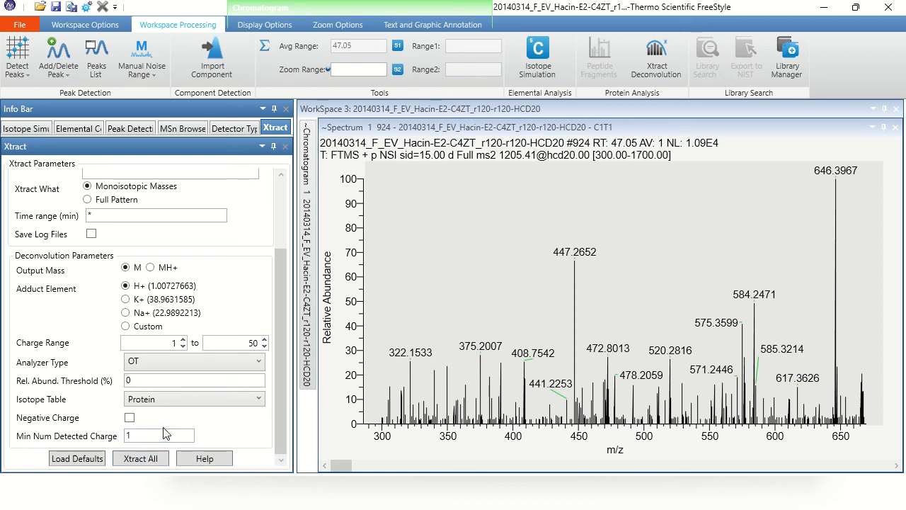
{"action": "left_click", "coordinate": [494, 298]}
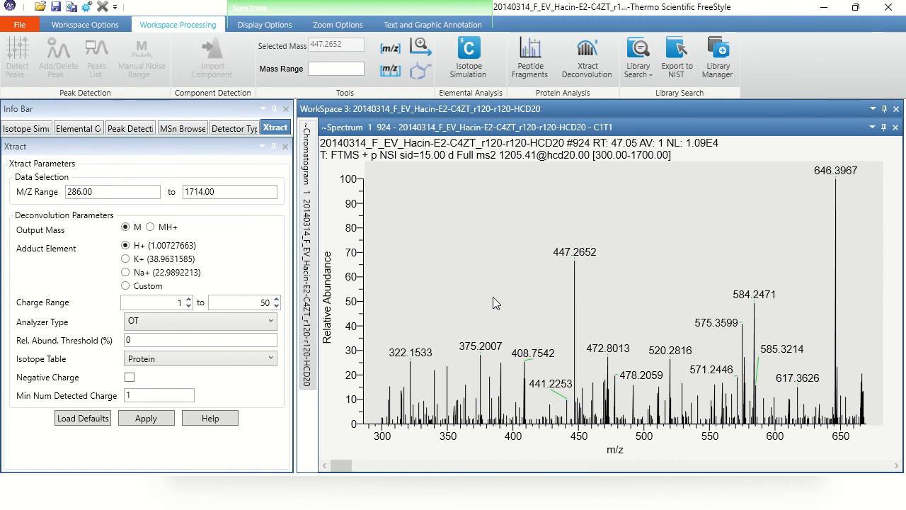
{"action": "left_click", "coordinate": [143, 419]}
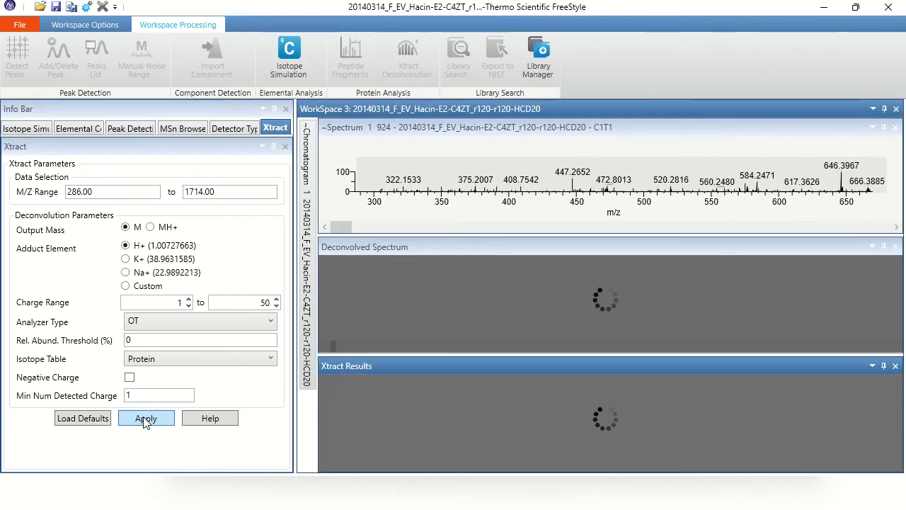
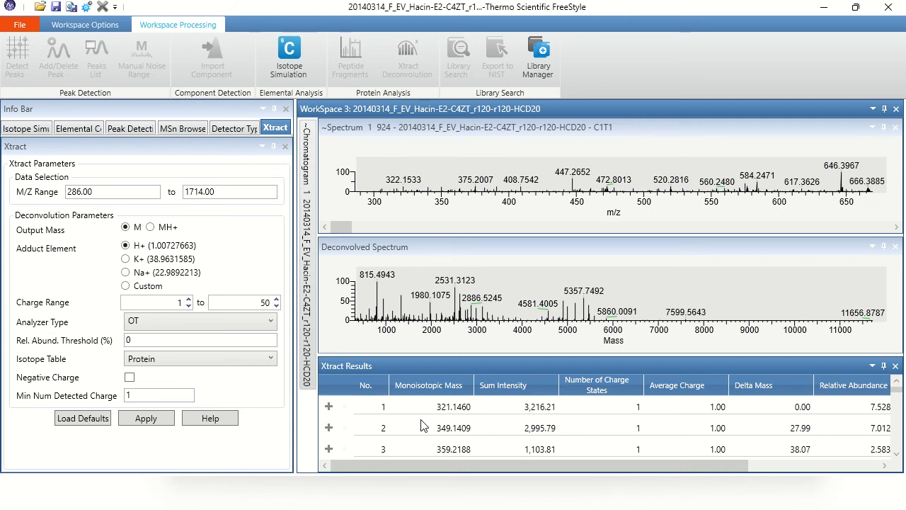
Switch to the Notepad++ notes and highlight the protein accession Q17X01 for precursor 1205.41.
{"action": "key", "text": "alt+Tab"}
{"action": "key", "text": "alt+Tab"}
{"action": "key", "text": "alt+Tab"}
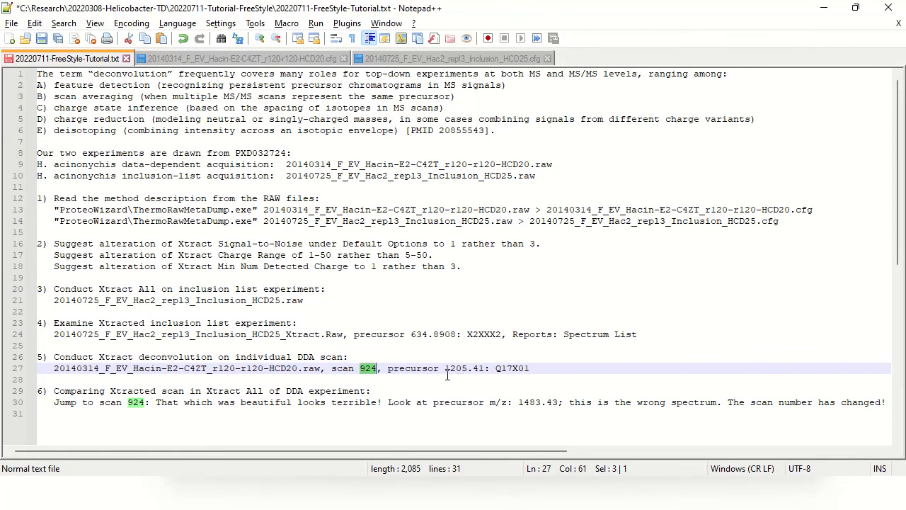
{"action": "double_click", "coordinate": [507, 368]}
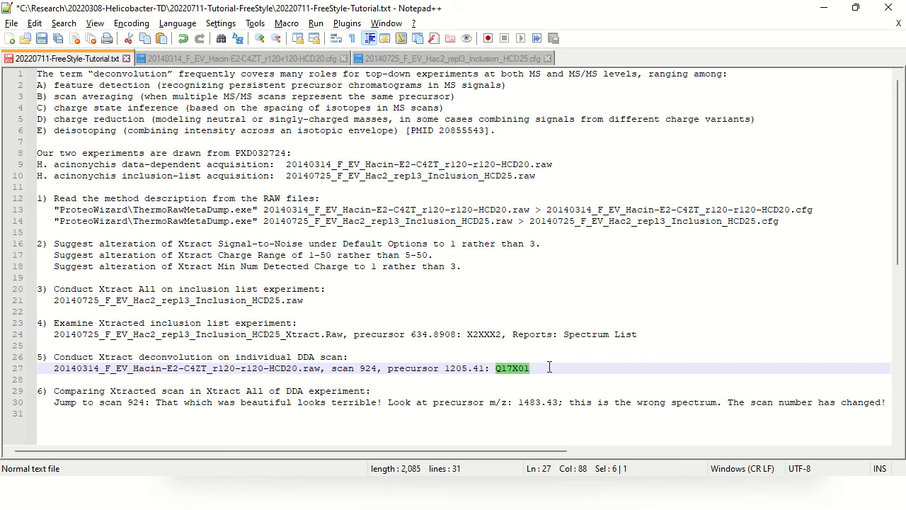
Switch back to FreeStyle and close the workspace of the DDA file.
{"action": "key", "text": "alt+Tab"}
{"action": "key", "text": "Tab"}
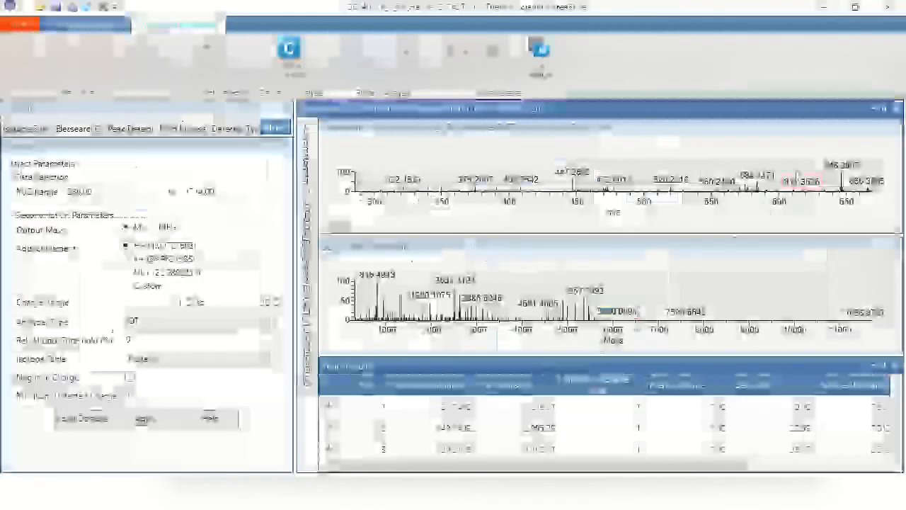
{"action": "left_click", "coordinate": [896, 110]}
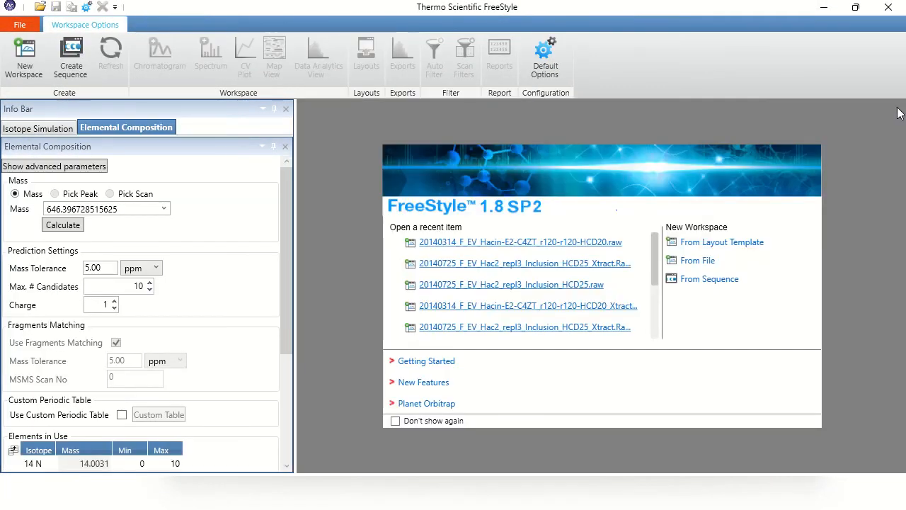
Switch to File Explorer and compare the file sizes of the DDA raw file and its _Xtract.Raw counterpart.
{"action": "key", "text": "alt+Tab"}
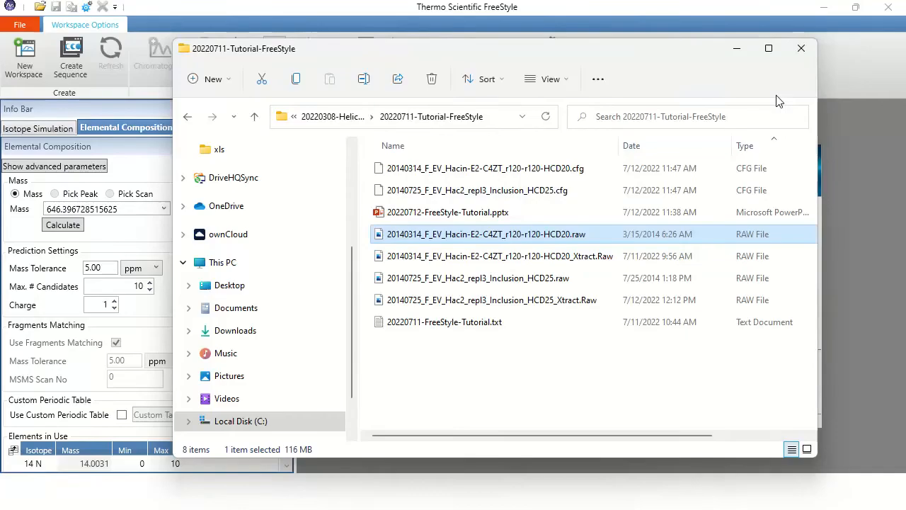
{"action": "left_click", "coordinate": [495, 262]}
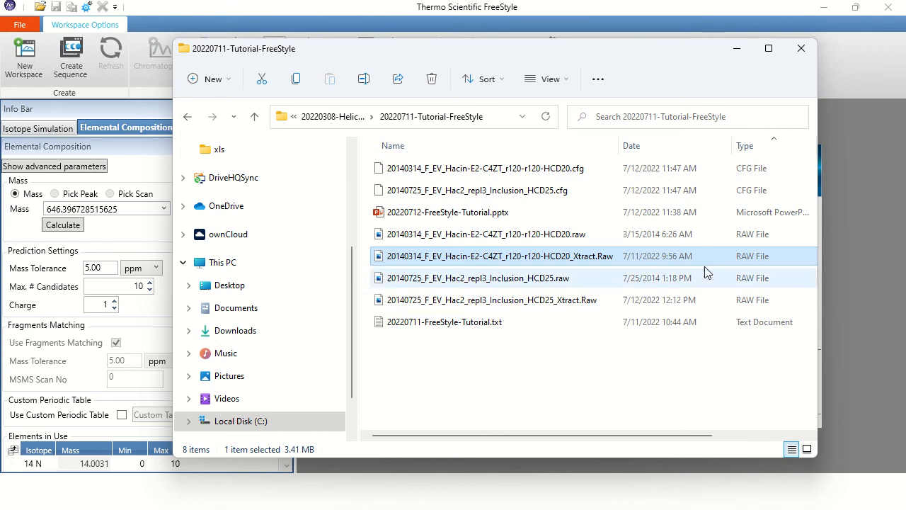
{"action": "left_click", "coordinate": [768, 56]}
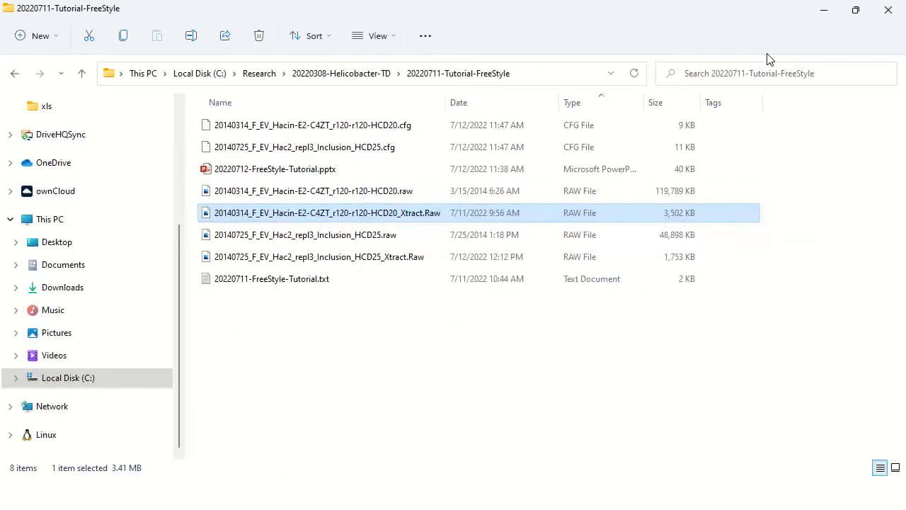
{"action": "key", "text": "Up"}
{"action": "key", "text": "Down"}
{"action": "key", "text": "Up"}
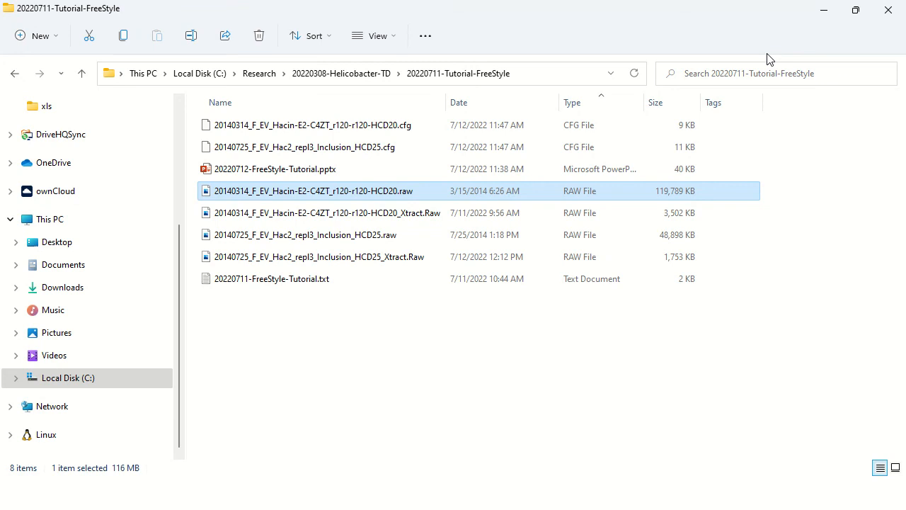
{"action": "key", "text": "Down"}
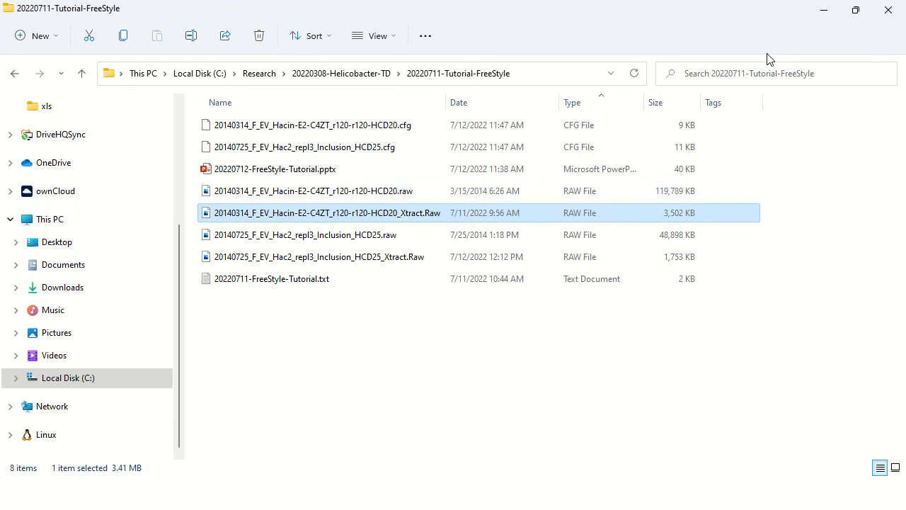
Restore the File Explorer window's size and open 20140314_F_EV_Hacin-E2-C4ZT_r120-r120-HCD20_Xtract.Raw in FreeStyle.
{"action": "left_click", "coordinate": [855, 10]}
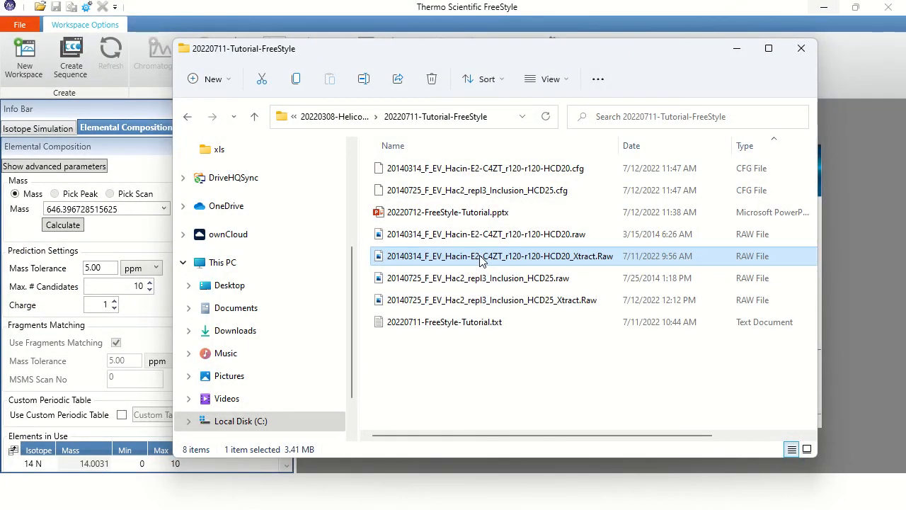
{"action": "left_click_drag", "start_coordinate": [480, 260], "coordinate": [842, 223]}
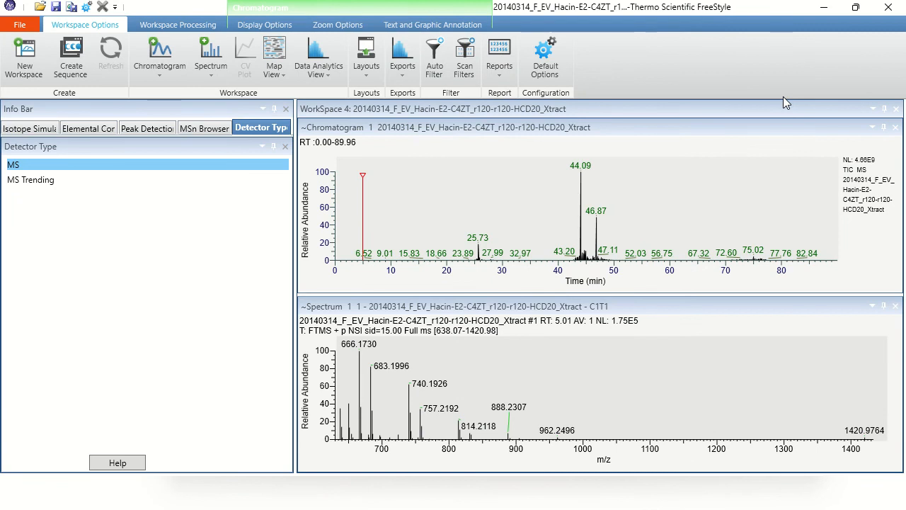
Consult the Notepad++ notes, return to FreeStyle, and step from the 47-minute region of the chromatogram back to scan 924.
{"action": "key", "text": "alt+Tab"}
{"action": "key", "text": "alt+Tab"}
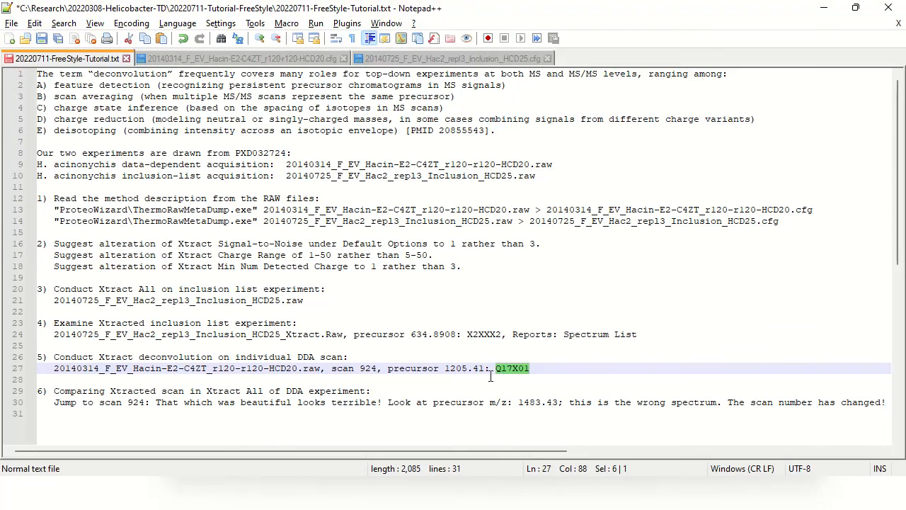
{"action": "key", "text": "alt+Tab"}
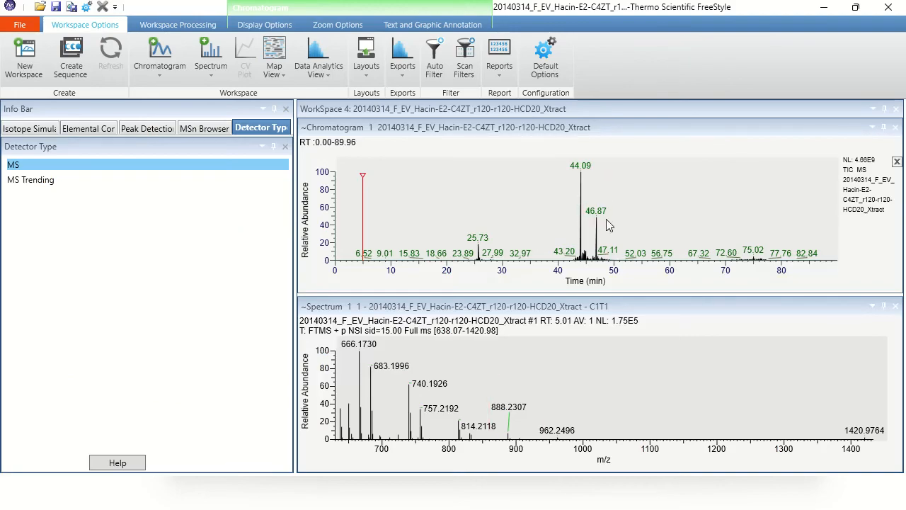
{"action": "left_click", "coordinate": [601, 234]}
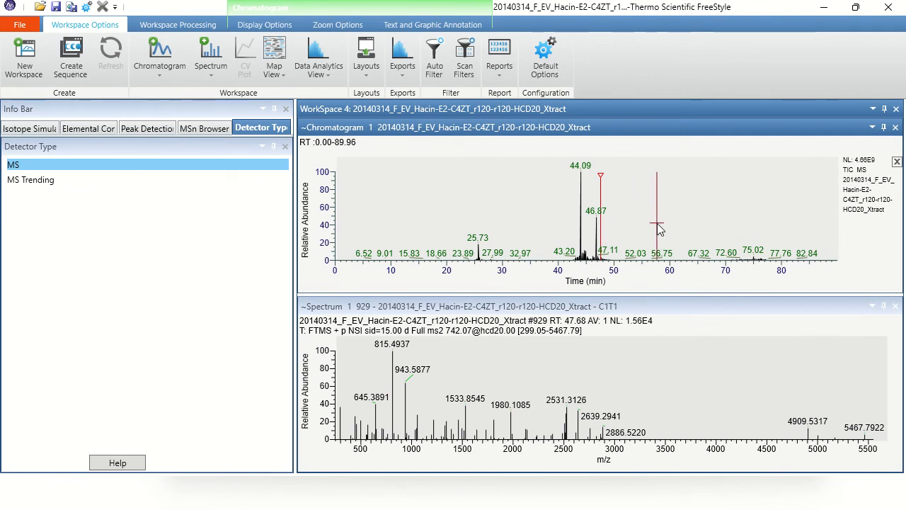
{"action": "key", "text": "Left"}
{"action": "key", "text": "Left"}
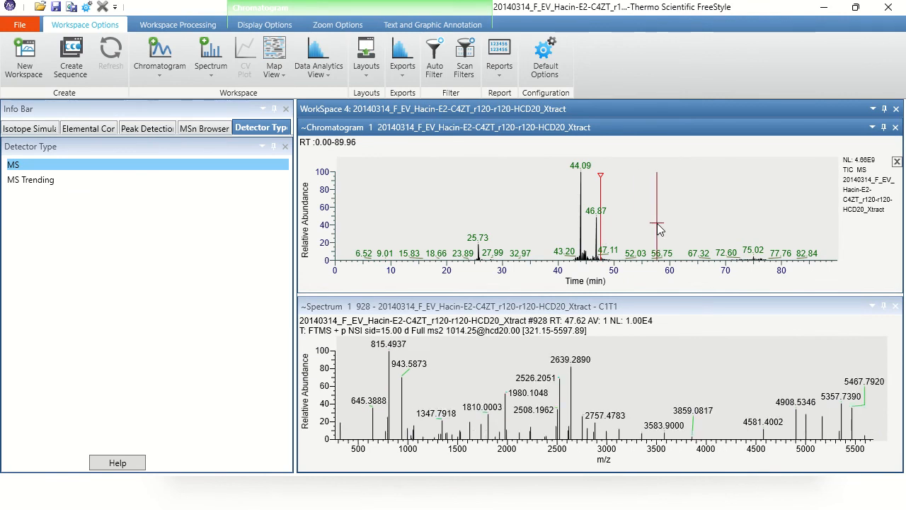
{"action": "key", "text": "Left"}
{"action": "key", "text": "Left"}
{"action": "key", "text": "Left"}
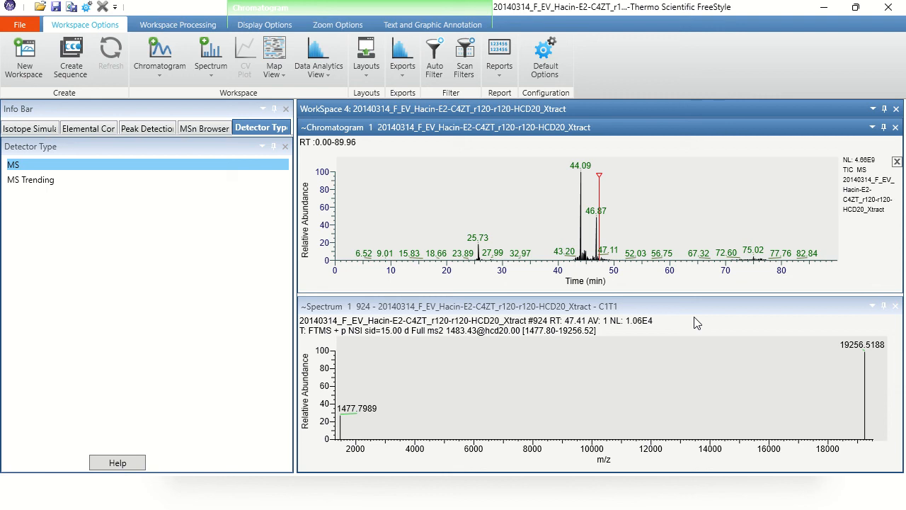
Recheck the notes, show the single spectrum of MS2 precursor 1205.4135 from the MSn tree, and close the scan 924 spectrum.
{"action": "key", "text": "alt+Tab"}
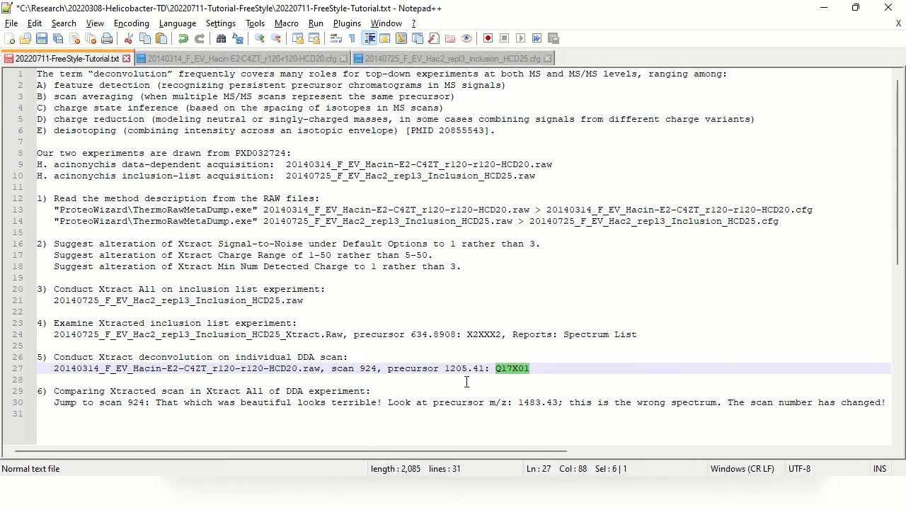
{"action": "key", "text": "alt+Tab"}
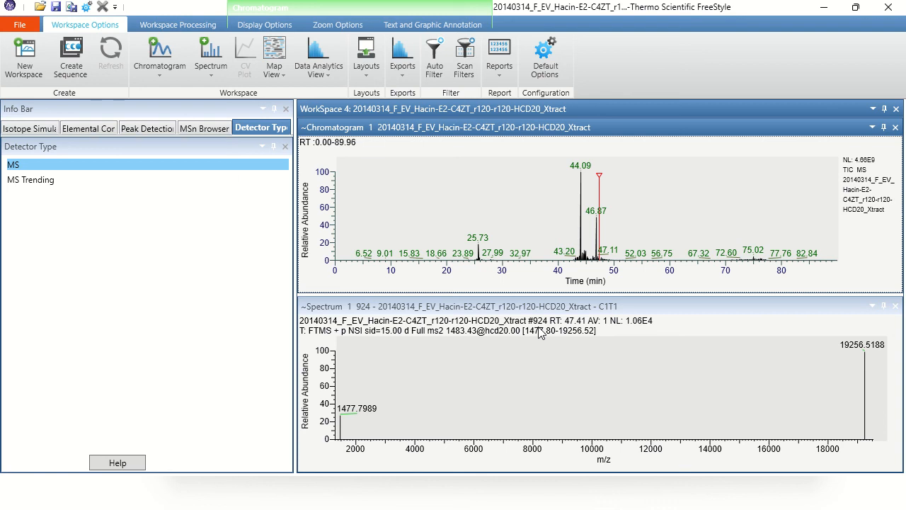
{"action": "left_click", "coordinate": [198, 135]}
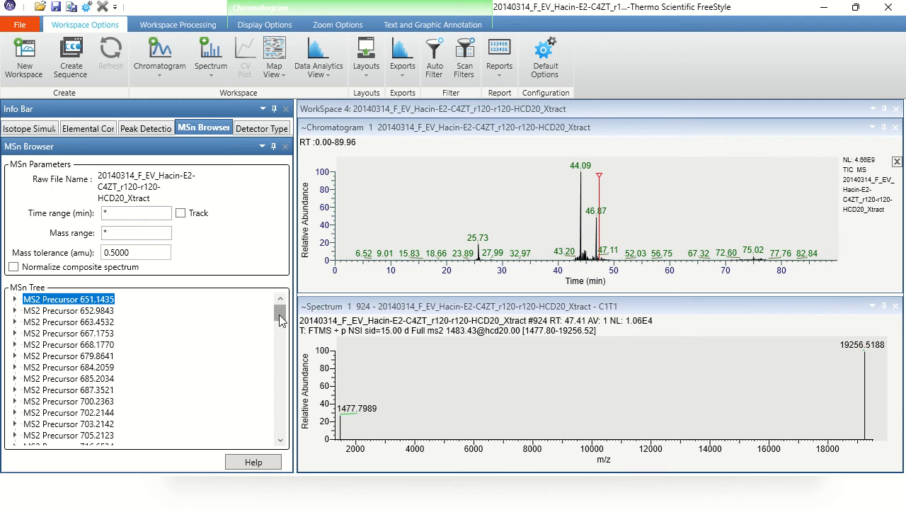
{"action": "left_click_drag", "start_coordinate": [280, 319], "coordinate": [287, 428]}
{"action": "left_click", "coordinate": [91, 377]}
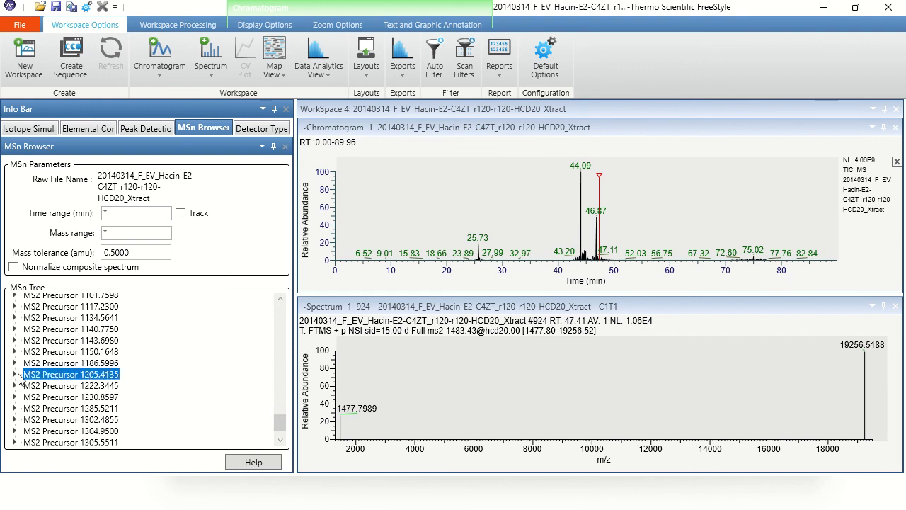
{"action": "left_click", "coordinate": [16, 376]}
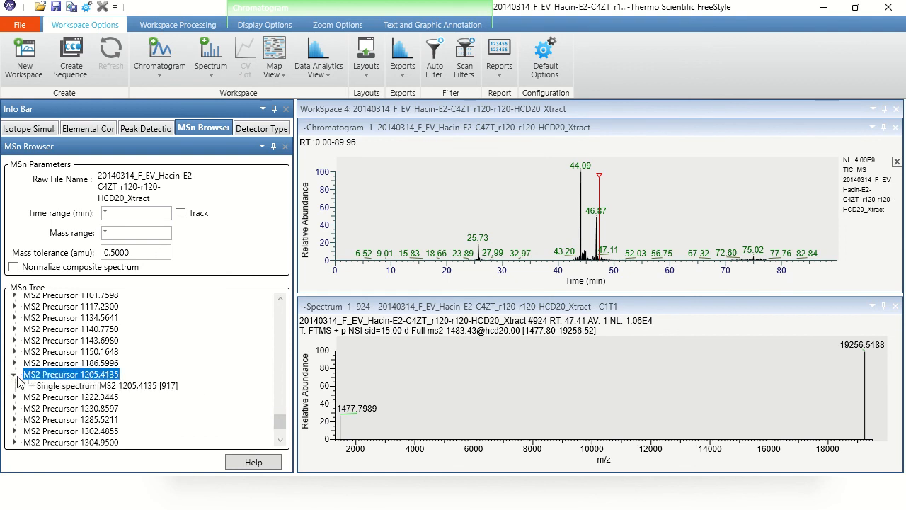
{"action": "double_click", "coordinate": [64, 387]}
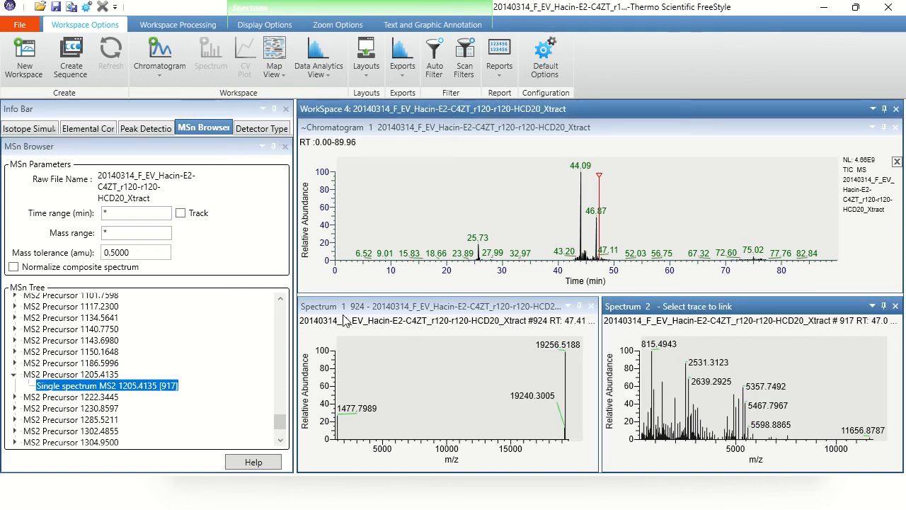
{"action": "left_click", "coordinate": [591, 306]}
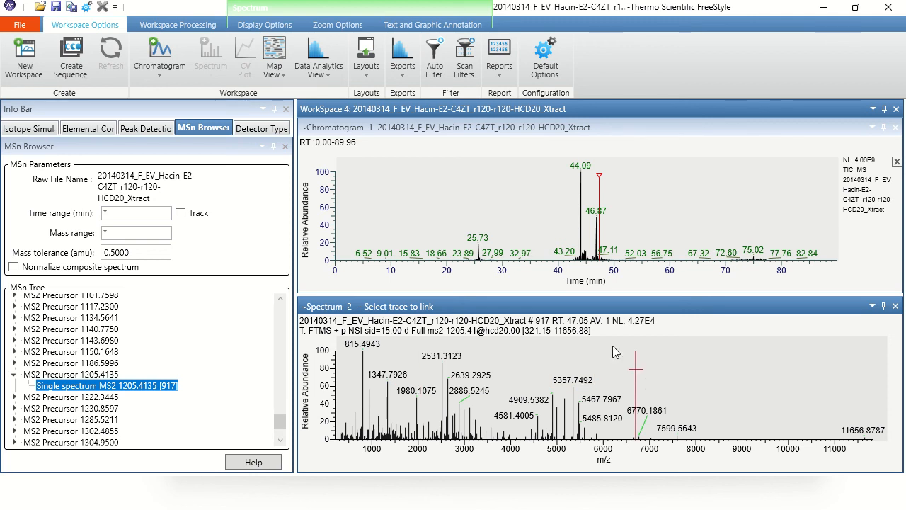
Add the Spectrum List report for scan 917 and sort its peaks by ascending m/z.
{"action": "left_click", "coordinate": [499, 60]}
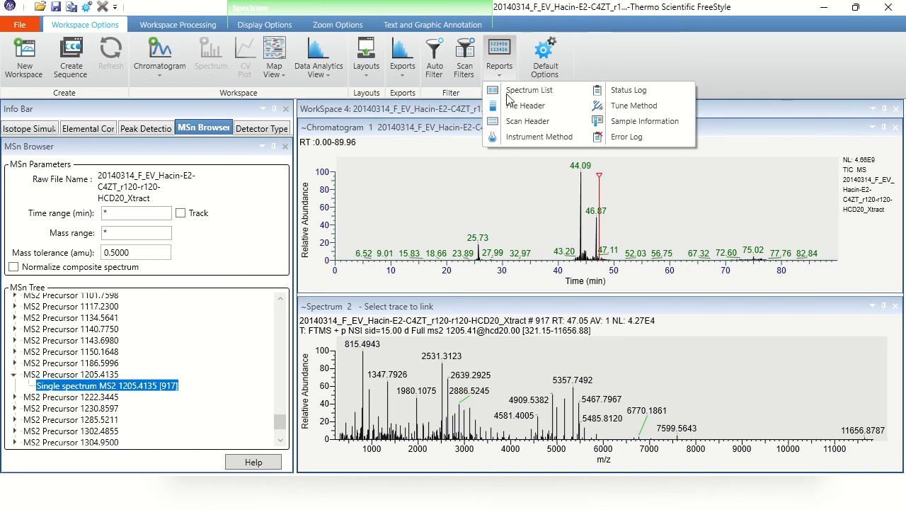
{"action": "left_click", "coordinate": [511, 95]}
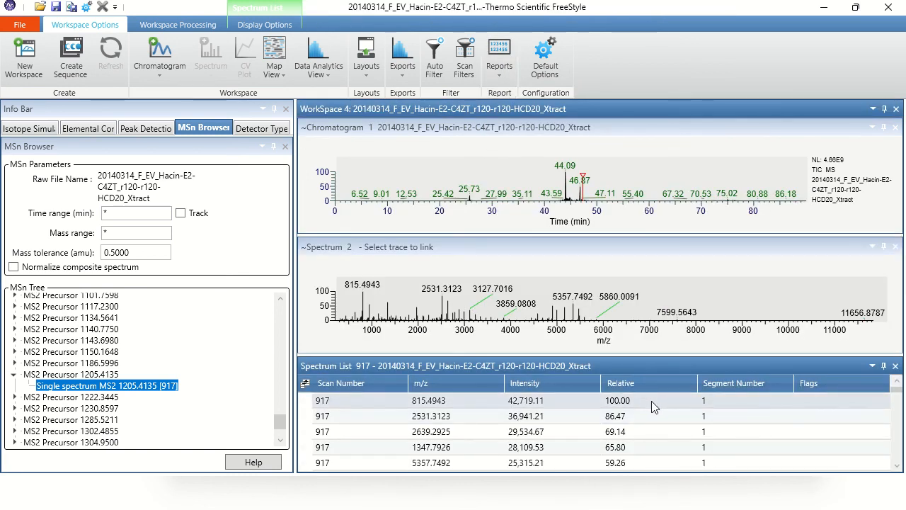
{"action": "left_click", "coordinate": [430, 381]}
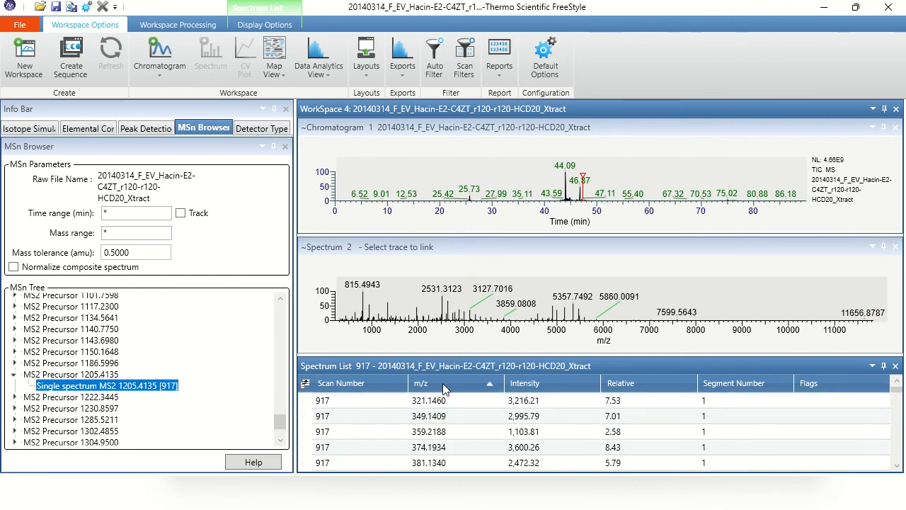
{"action": "left_click", "coordinate": [454, 403]}
Review section 6 of the Notepad++ notes, then switch to the title slide of the PowerPoint slide show.
{"action": "key", "text": "alt+Tab"}
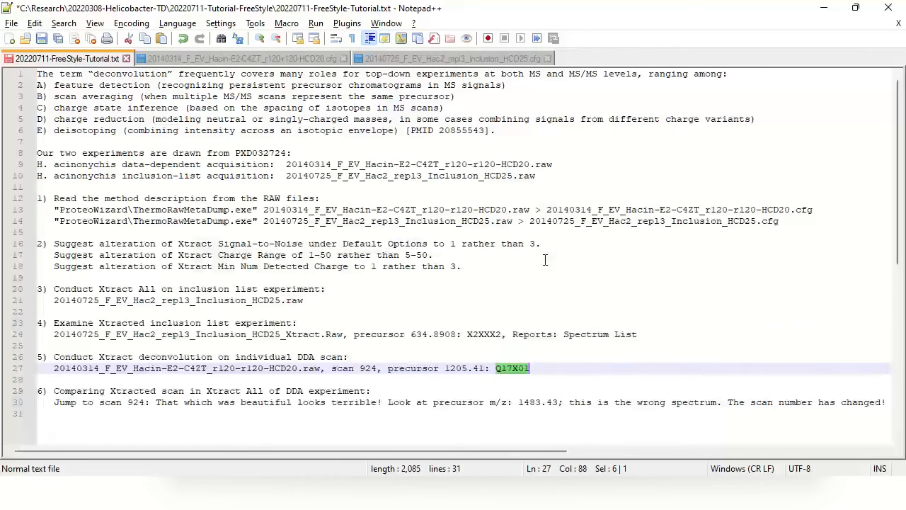
{"action": "left_click", "coordinate": [394, 395]}
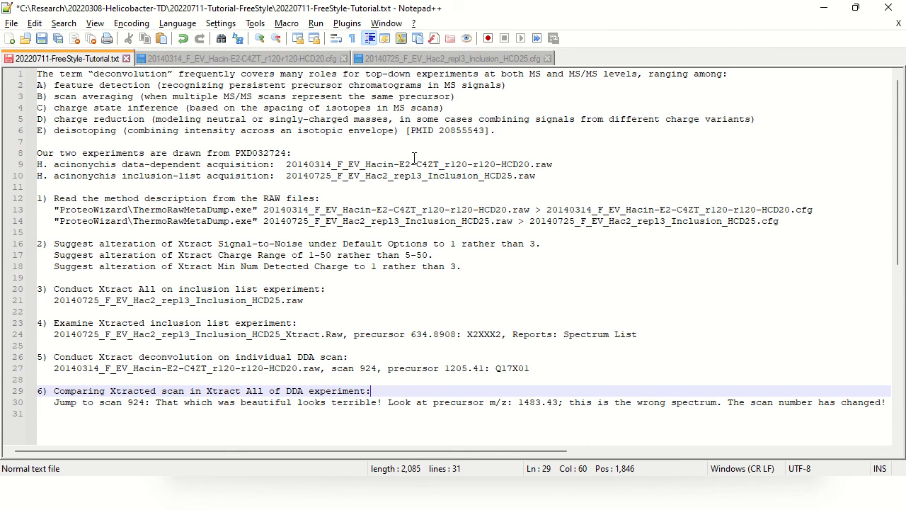
{"action": "key", "text": "alt+Tab"}
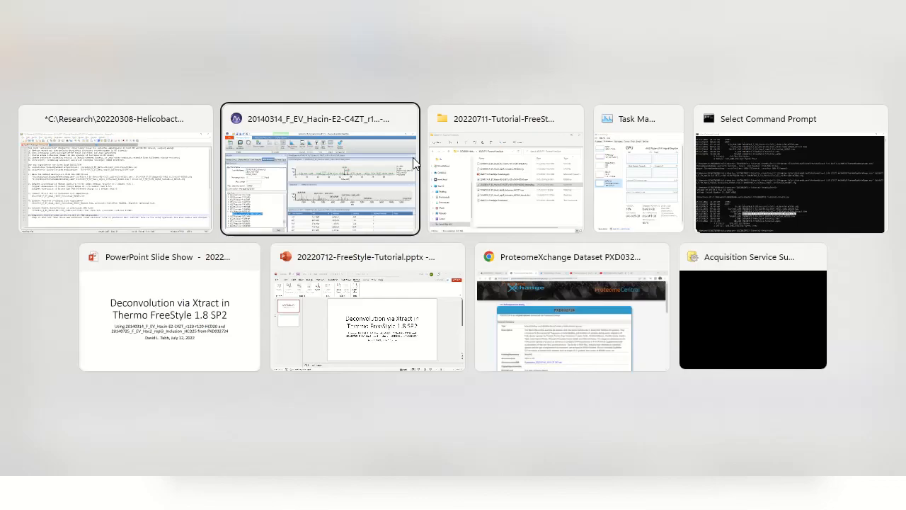
{"action": "key", "text": "alt+Tab"}
{"action": "key", "text": "alt+Tab"}
{"action": "key", "text": "alt+Tab"}
{"action": "key", "text": "alt+Tab"}
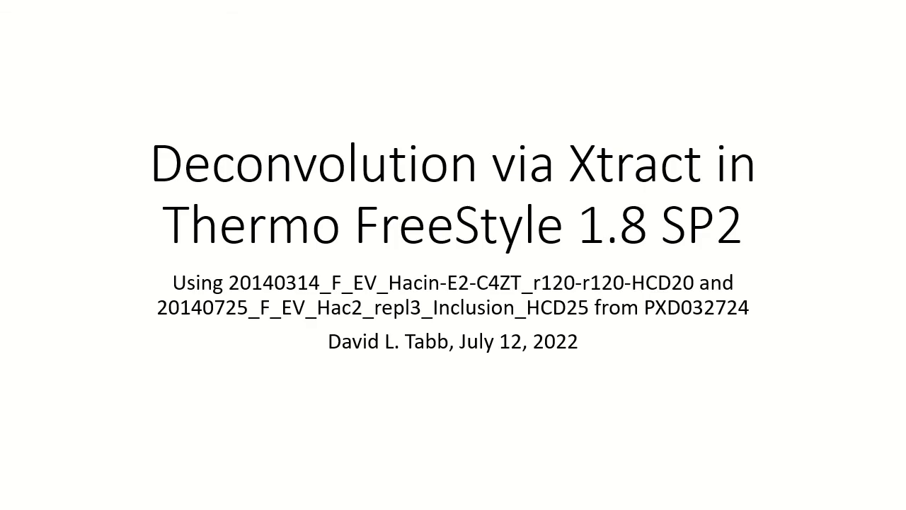